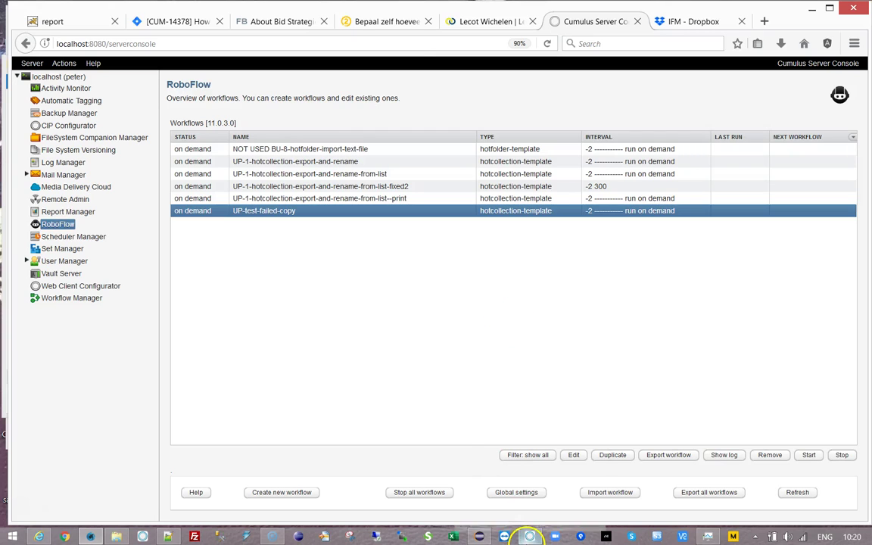
Create a workflow named watch1 of type "Synchronize files from folder structure with catalog" in RoboFlow
{"action": "left_click", "coordinate": [530, 537]}
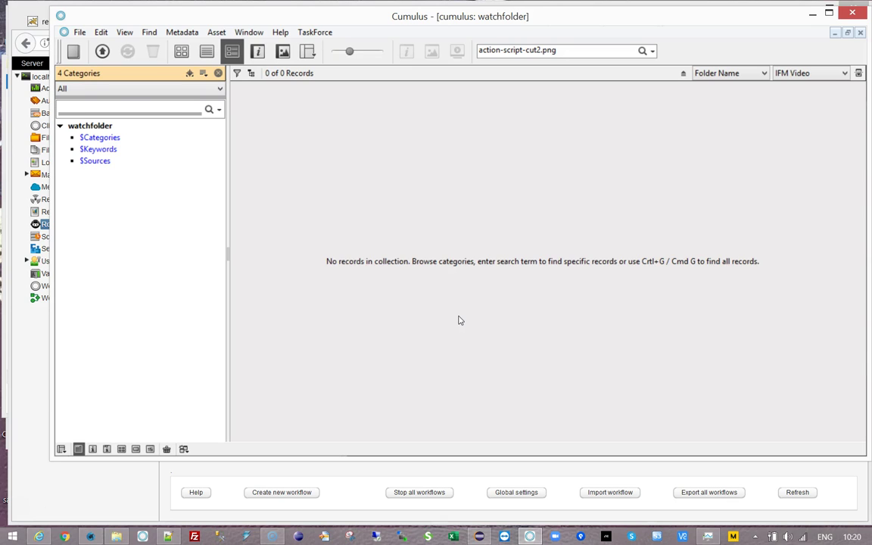
{"action": "left_click", "coordinate": [24, 375]}
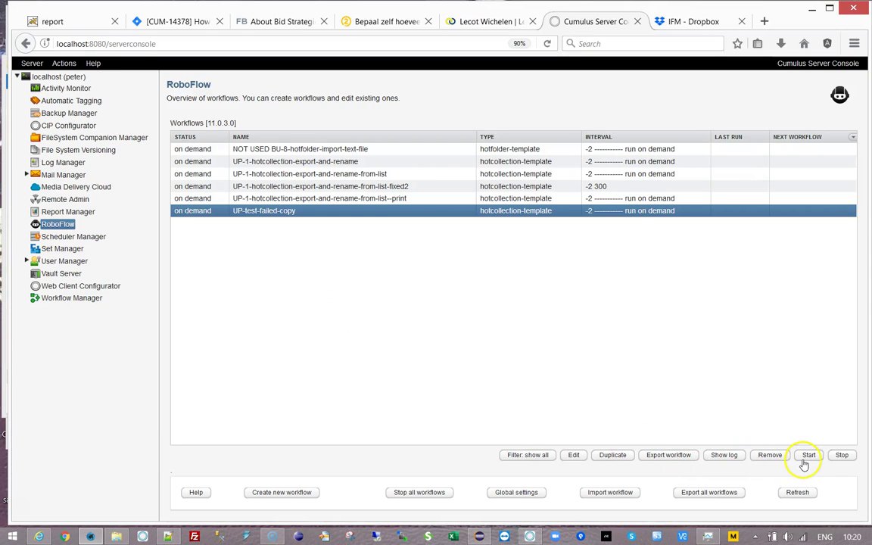
{"action": "left_click", "coordinate": [285, 494]}
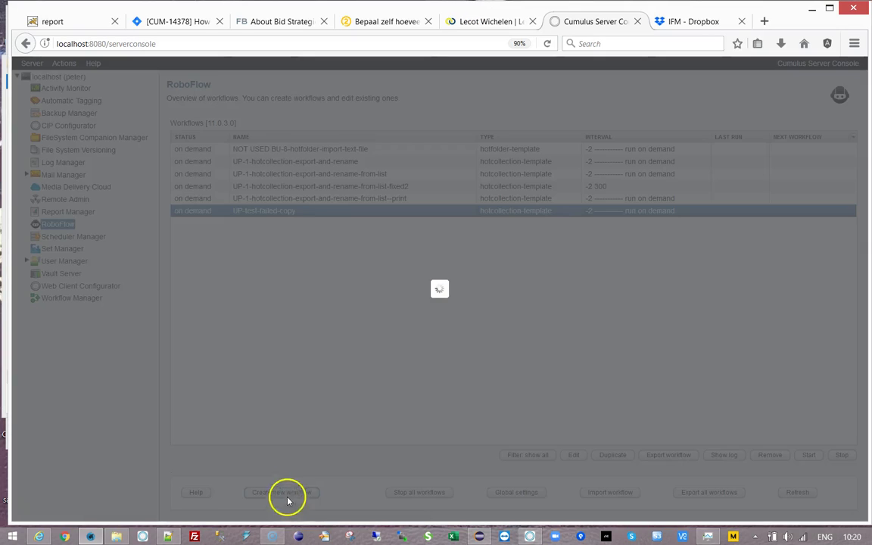
{"action": "left_click", "coordinate": [309, 218]}
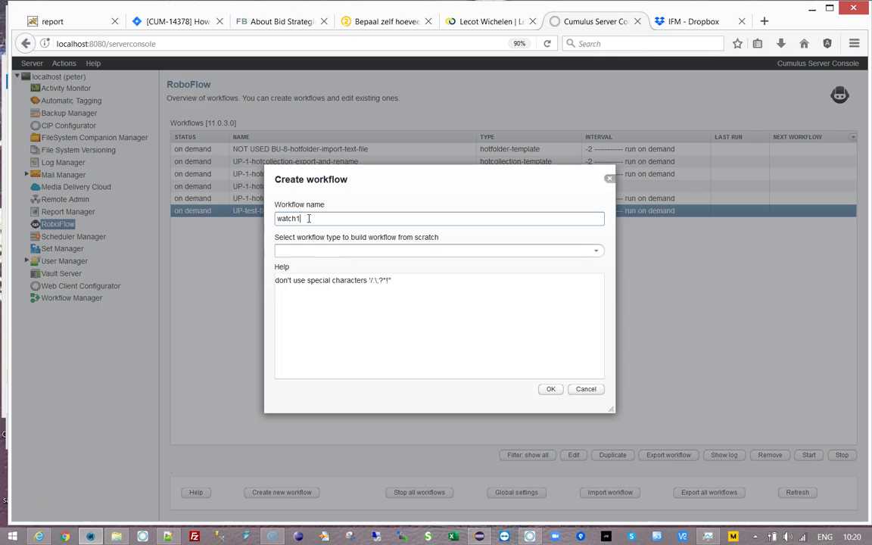
{"action": "left_click", "coordinate": [595, 252]}
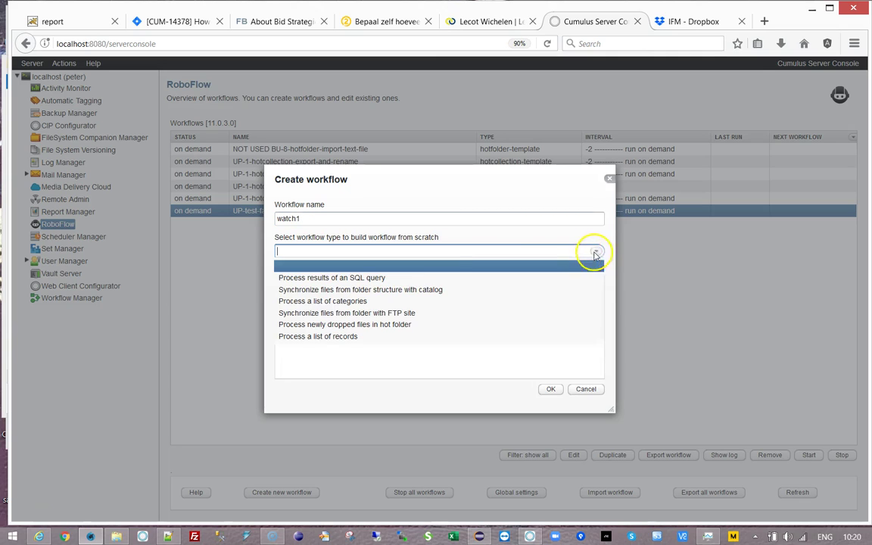
{"action": "left_click", "coordinate": [314, 295]}
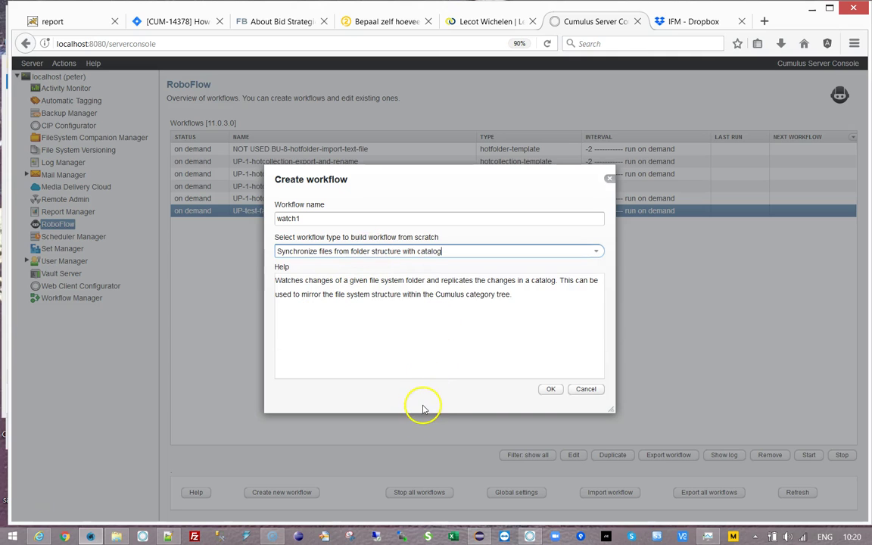
{"action": "left_click", "coordinate": [551, 390]}
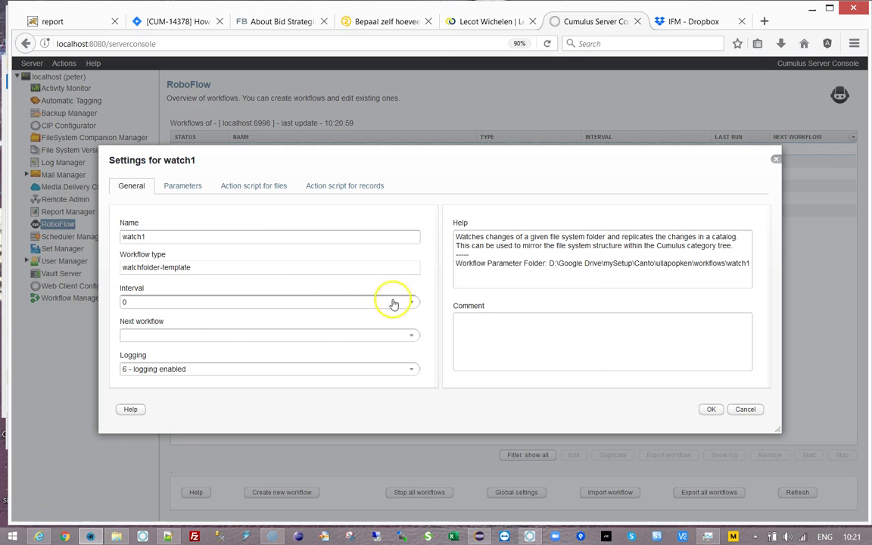
Set the watch1 workflow's interval to -2, run on demand
{"action": "left_click", "coordinate": [411, 303]}
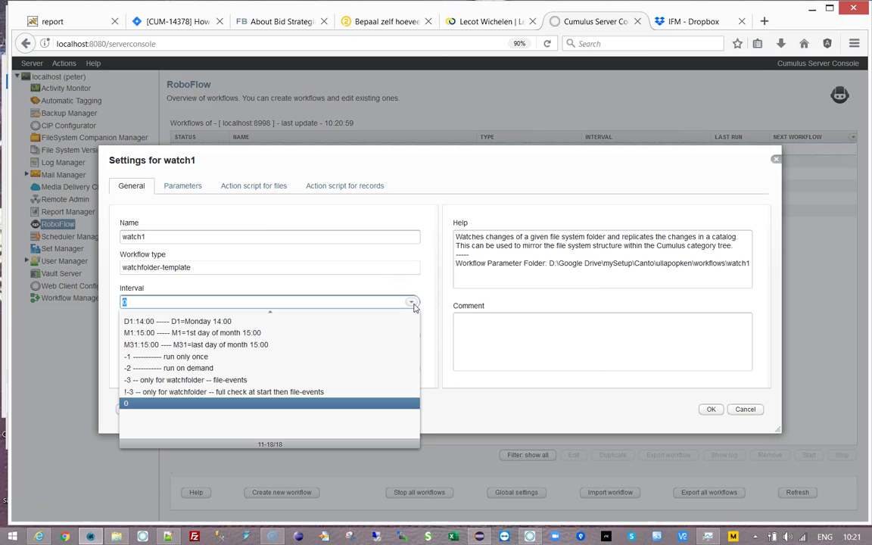
{"action": "left_click", "coordinate": [189, 368]}
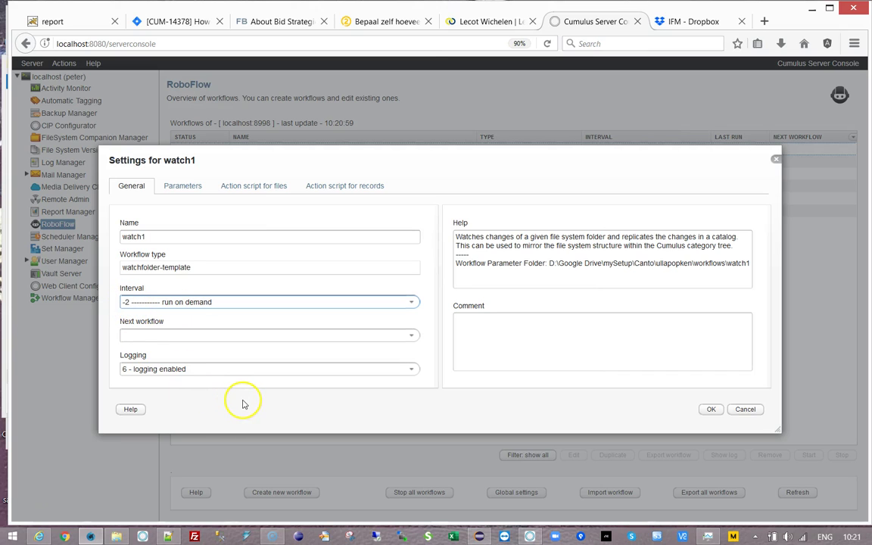
{"action": "left_click", "coordinate": [391, 303]}
Set the workflow's Hot folder parameter to D:\Temp\watchfolder, copying the path from File Explorer
{"action": "left_click", "coordinate": [185, 189]}
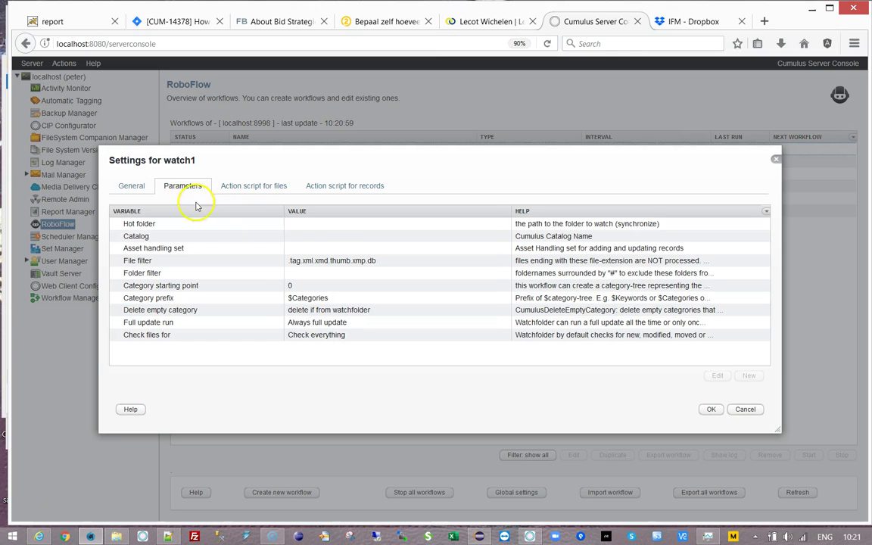
{"action": "double_click", "coordinate": [322, 224]}
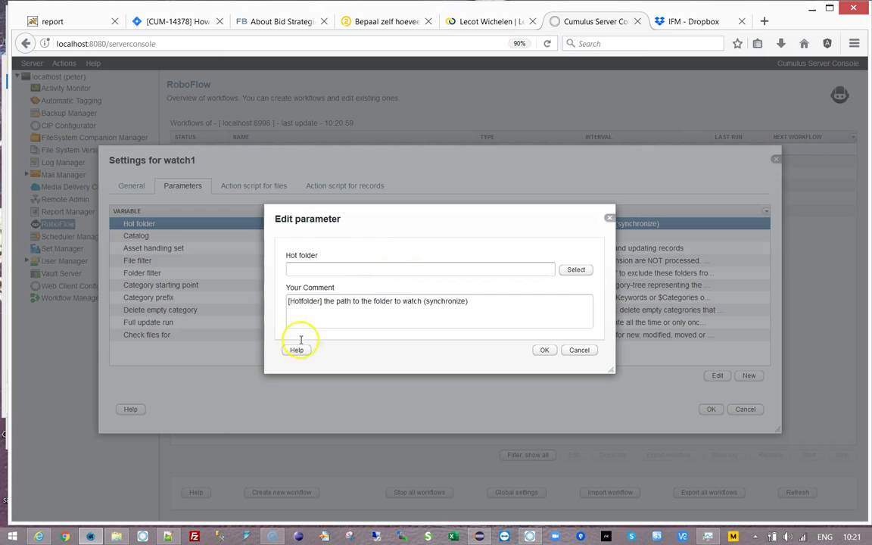
{"action": "left_click", "coordinate": [115, 536]}
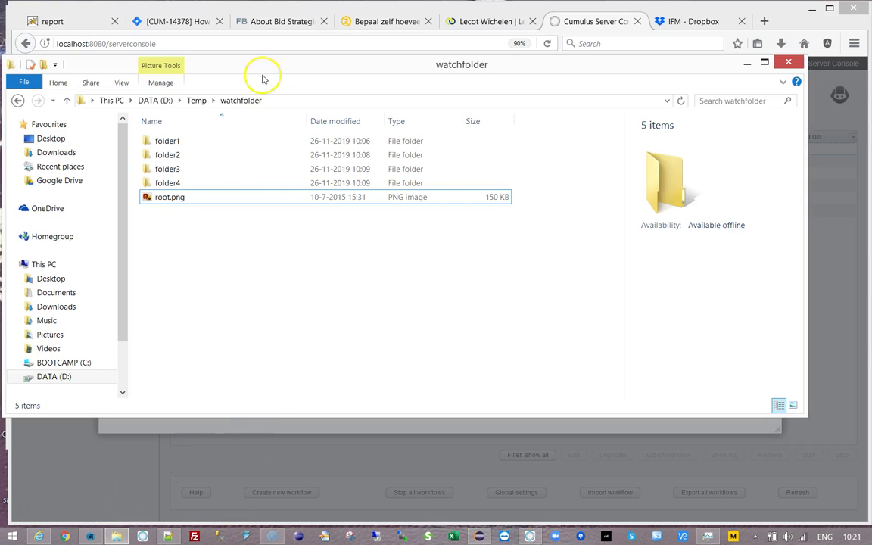
{"action": "left_click", "coordinate": [274, 101]}
{"action": "key", "text": "ctrl+c"}
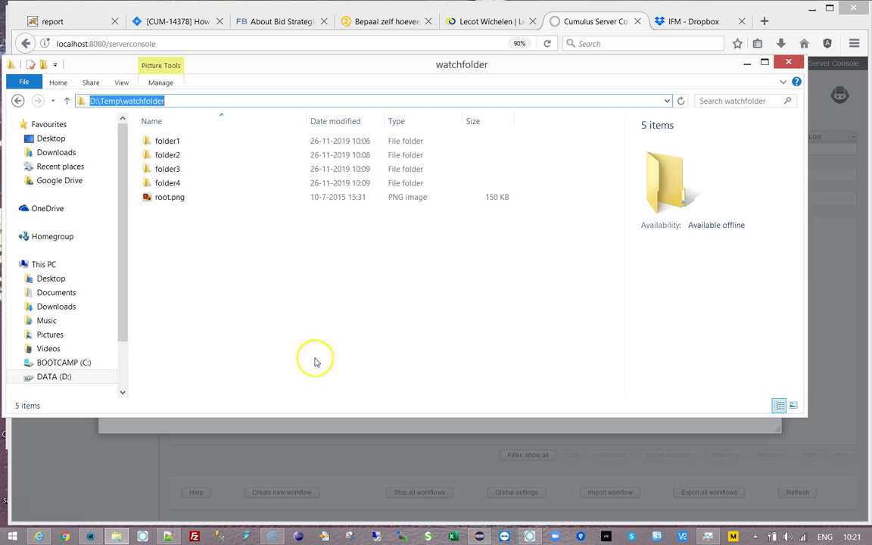
{"action": "left_click", "coordinate": [383, 436]}
{"action": "left_click", "coordinate": [350, 269]}
{"action": "key", "text": "ctrl+v"}
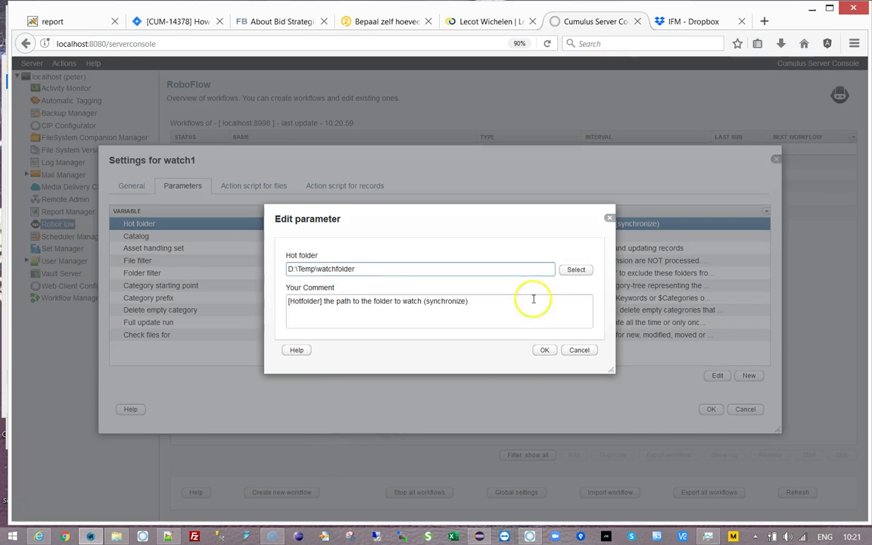
{"action": "left_click", "coordinate": [544, 351]}
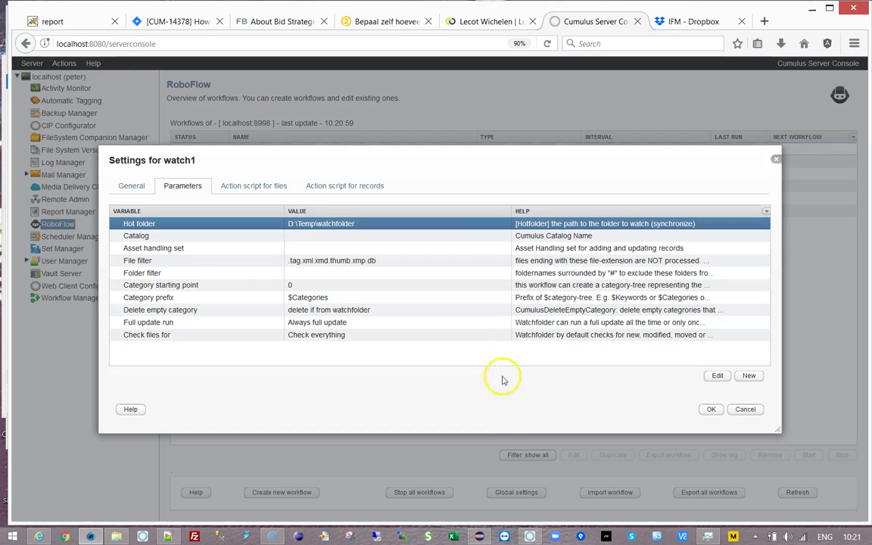
Set the workflow's Catalog parameter to watchfolder
{"action": "double_click", "coordinate": [310, 235]}
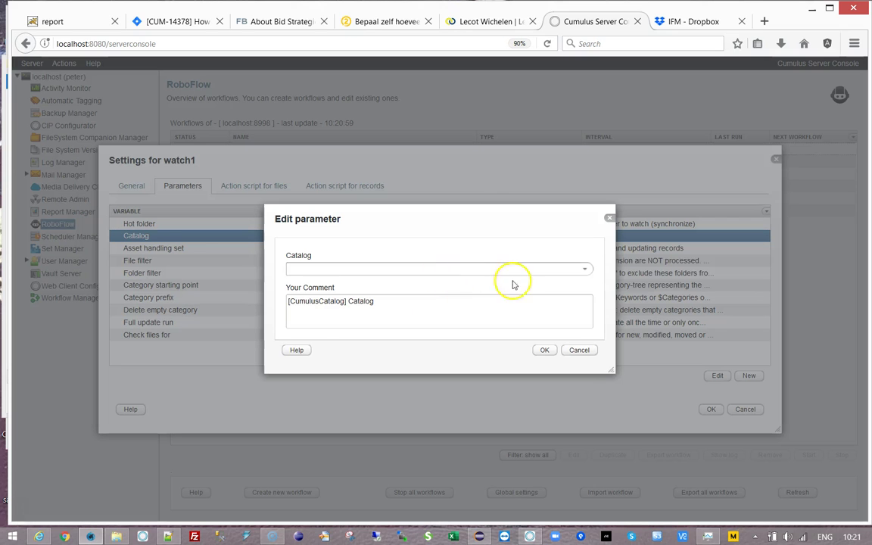
{"action": "left_click", "coordinate": [506, 267]}
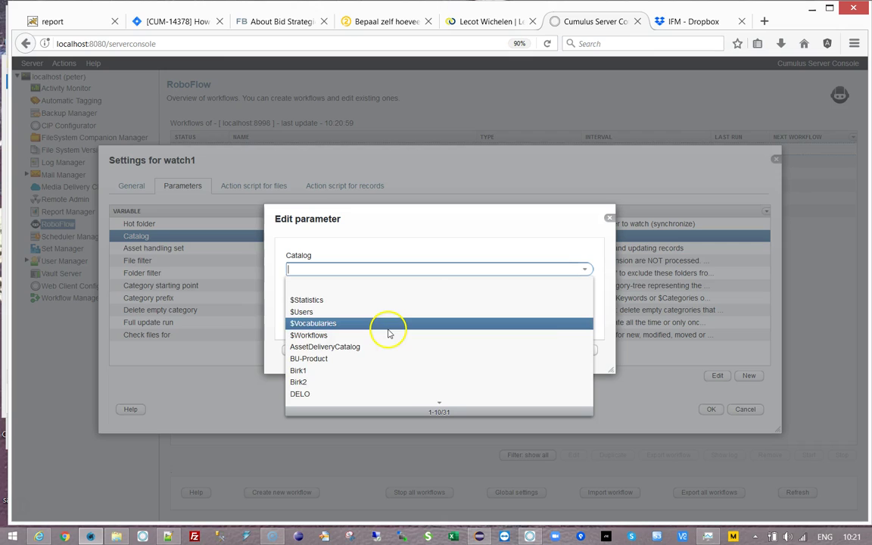
{"action": "scroll", "coordinate": [356, 348], "scroll_direction": "down", "scroll_amount": 2}
{"action": "type", "text": "w"}
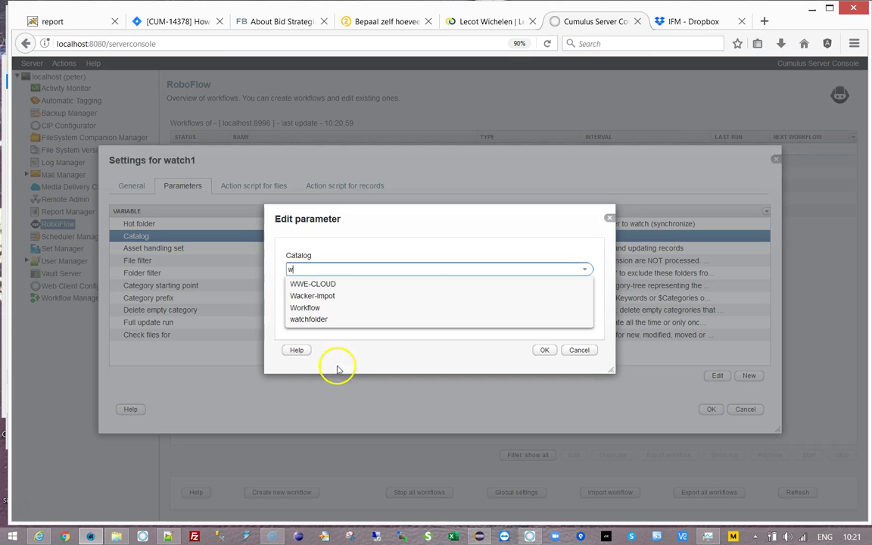
{"action": "left_click", "coordinate": [338, 322]}
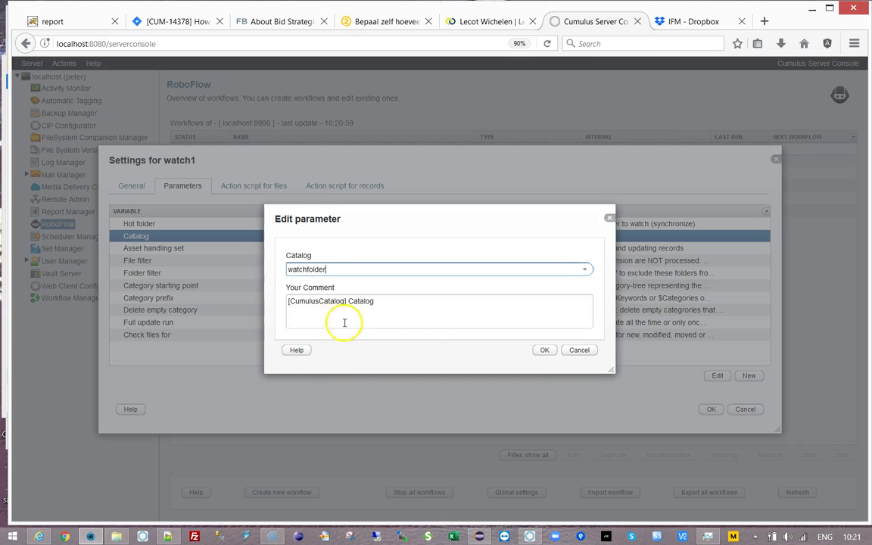
{"action": "left_click", "coordinate": [544, 350]}
Set the Asset handling set parameter to Standard, picked from the sets of the mytest catalog
{"action": "double_click", "coordinate": [362, 248]}
{"action": "left_click", "coordinate": [570, 270]}
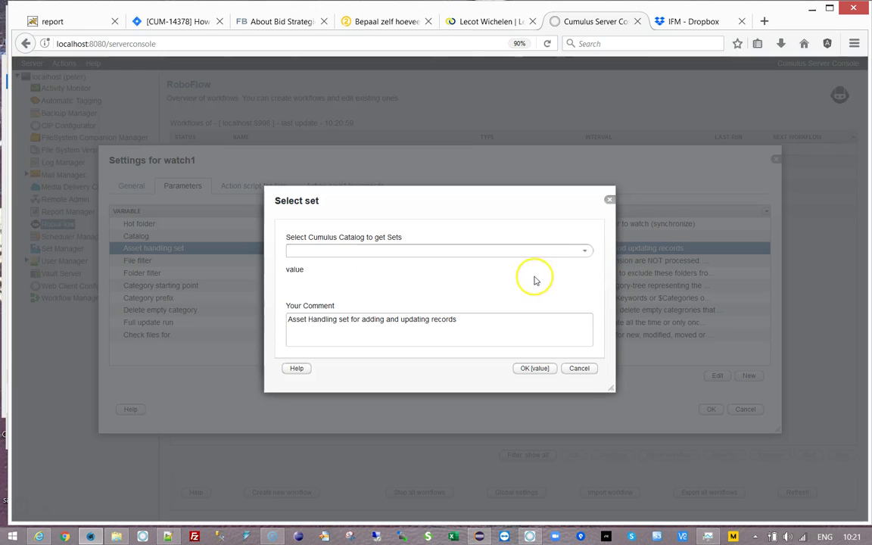
{"action": "left_click", "coordinate": [543, 253]}
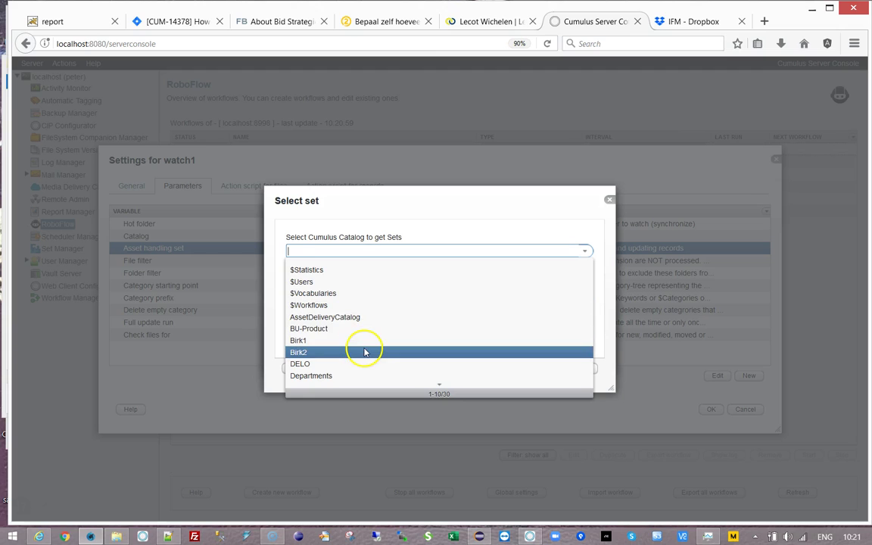
{"action": "scroll", "coordinate": [364, 352], "scroll_direction": "down", "scroll_amount": 2}
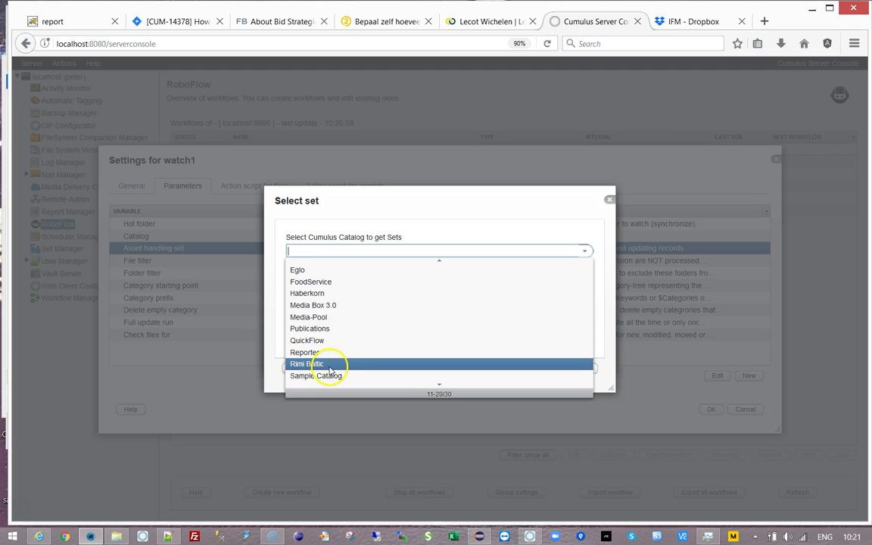
{"action": "scroll", "coordinate": [383, 364], "scroll_direction": "down", "scroll_amount": 2}
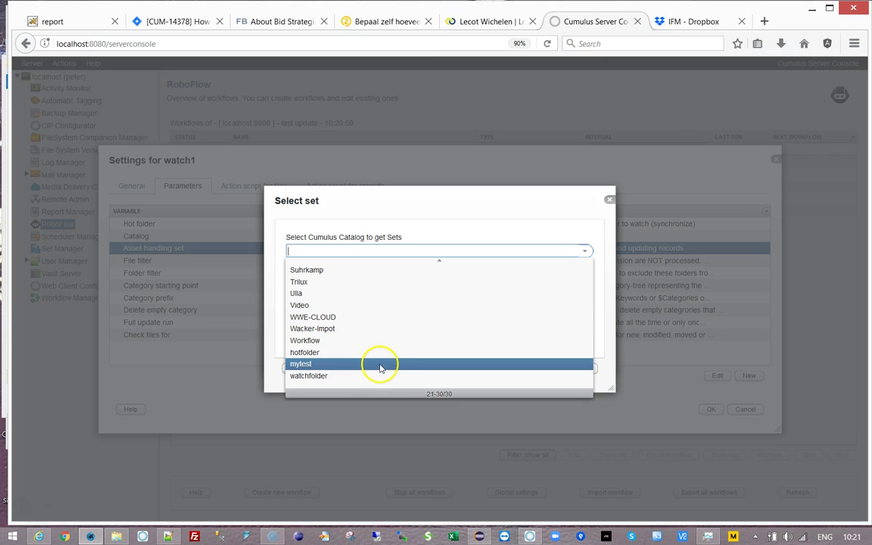
{"action": "left_click", "coordinate": [342, 367]}
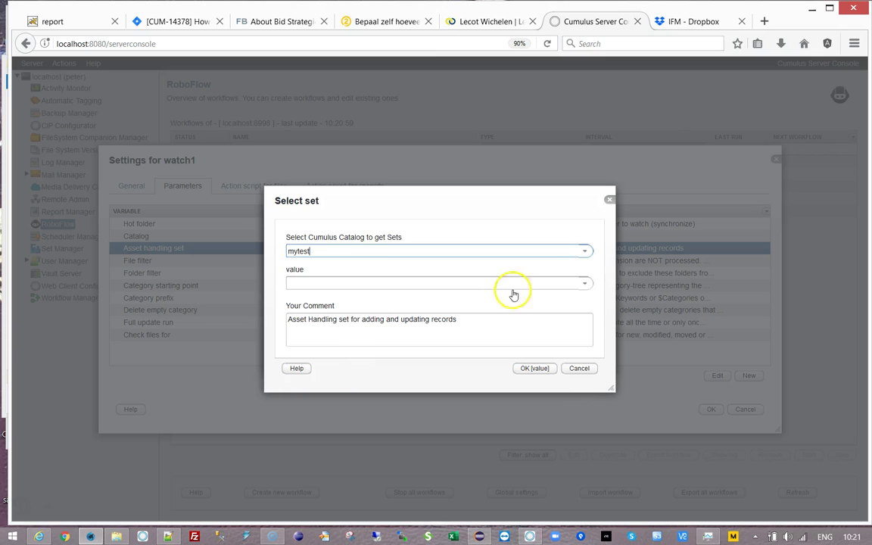
{"action": "left_click", "coordinate": [579, 285]}
{"action": "key", "text": "Up"}
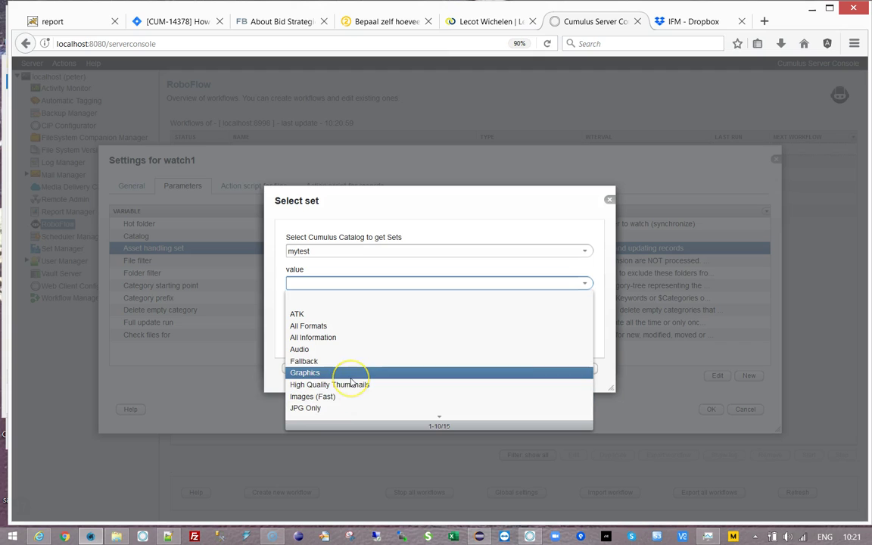
{"action": "scroll", "coordinate": [348, 382], "scroll_direction": "down", "scroll_amount": 3}
{"action": "left_click", "coordinate": [342, 326]}
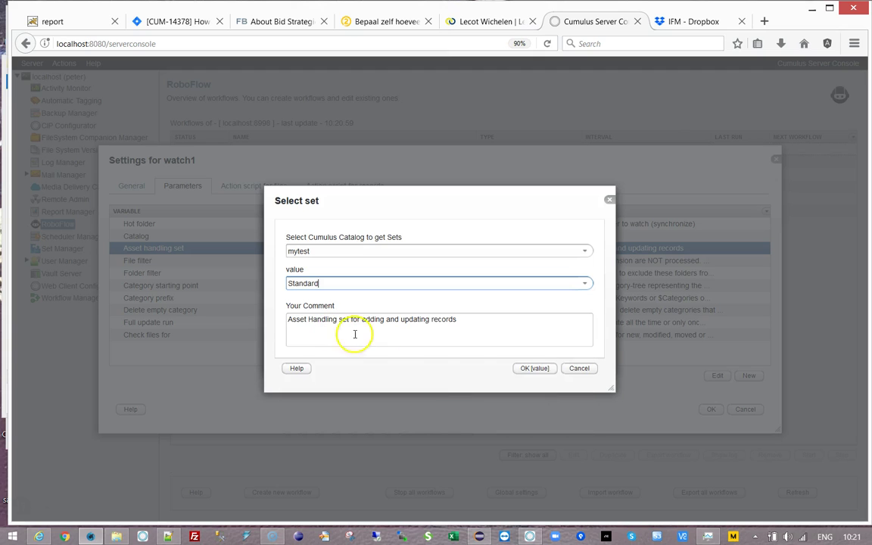
{"action": "left_click", "coordinate": [549, 370]}
{"action": "left_click", "coordinate": [549, 350]}
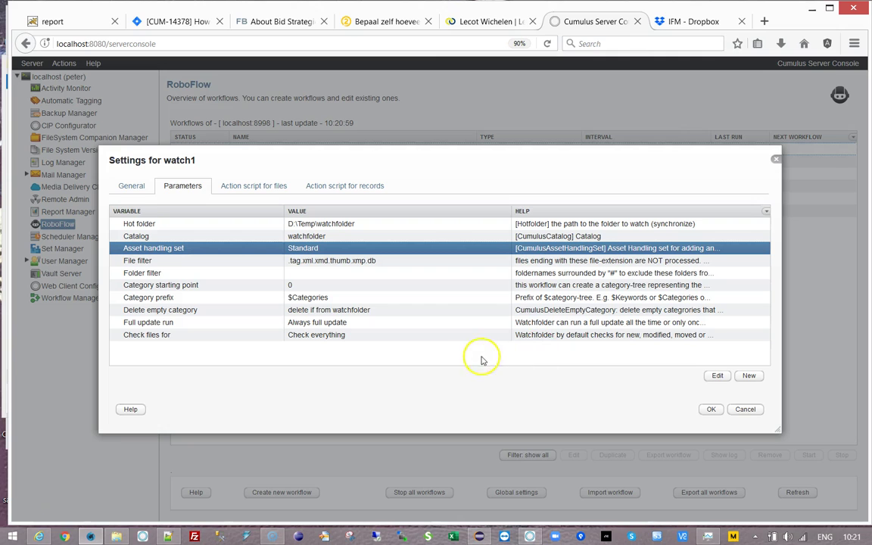
Review the File filter, Folder filter and Category starting point parameters, and save the watch1 workflow with their default values
{"action": "left_click", "coordinate": [300, 262]}
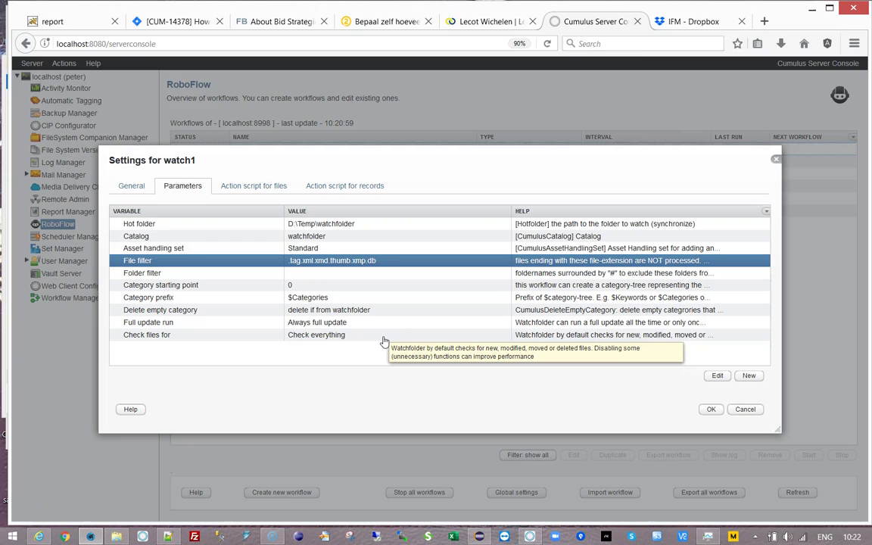
{"action": "left_click", "coordinate": [340, 276]}
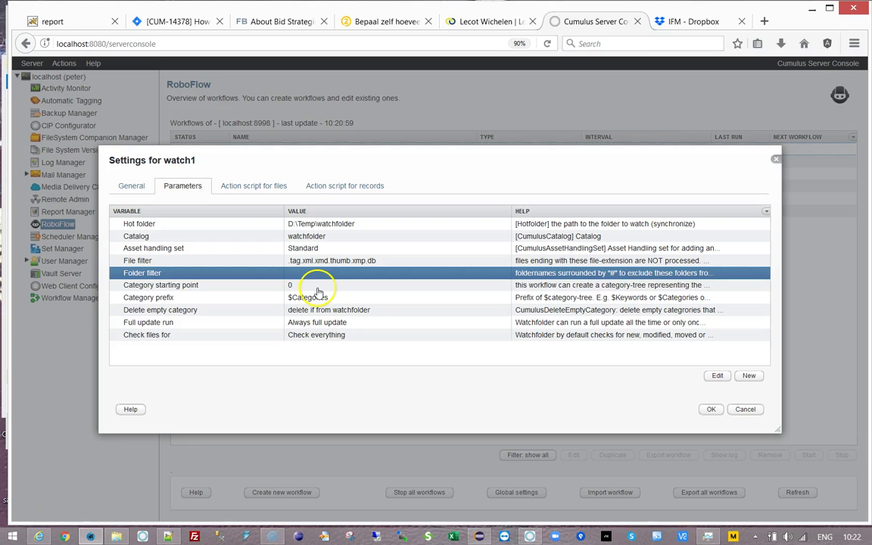
{"action": "left_click", "coordinate": [207, 288]}
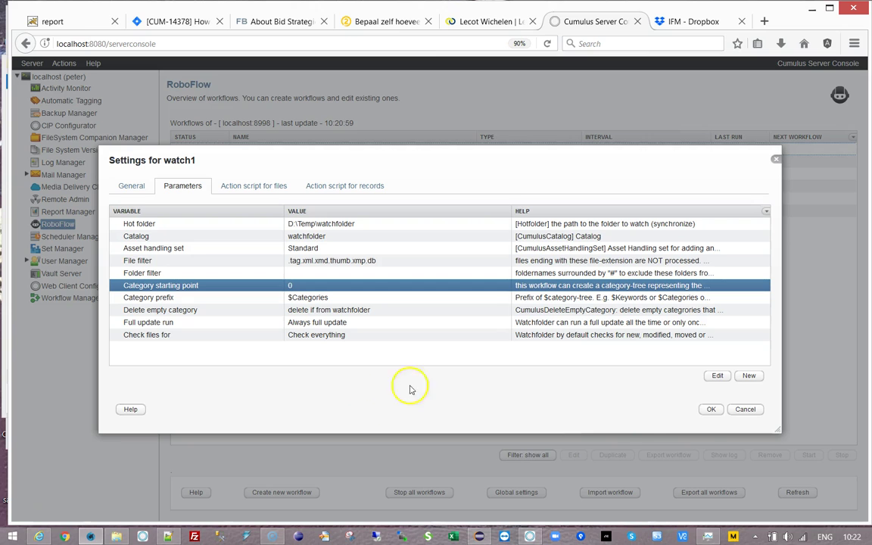
{"action": "left_click", "coordinate": [712, 412]}
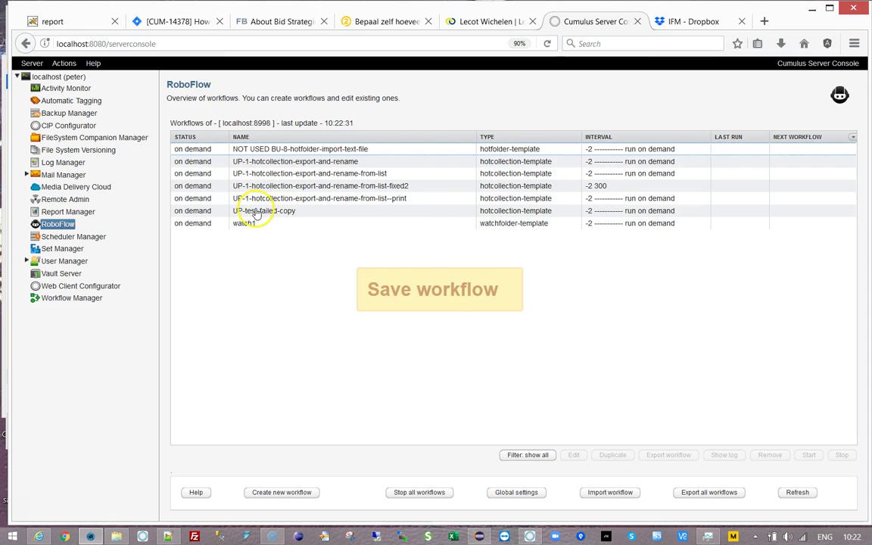
Start the watch1 workflow and switch to the Cumulus client to show the watchfolder catalog's records as thumbnails
{"action": "left_click", "coordinate": [243, 223]}
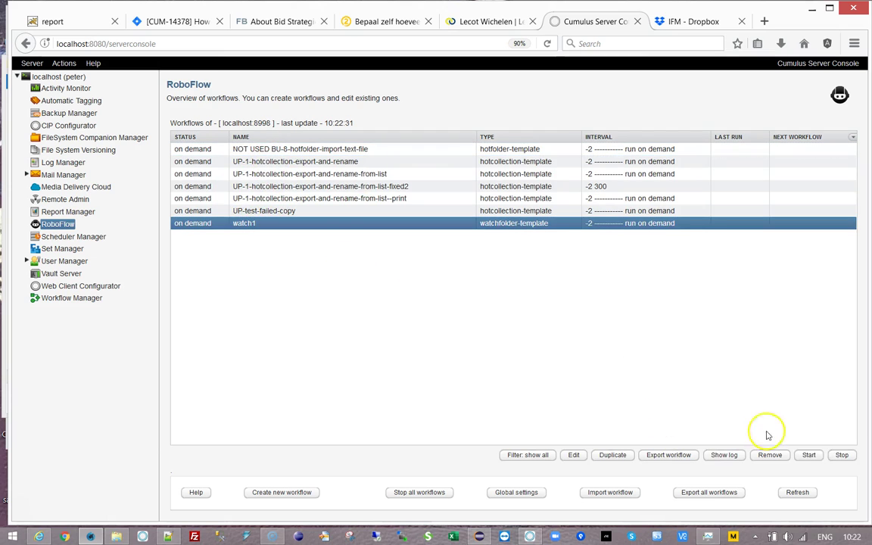
{"action": "left_click", "coordinate": [809, 455]}
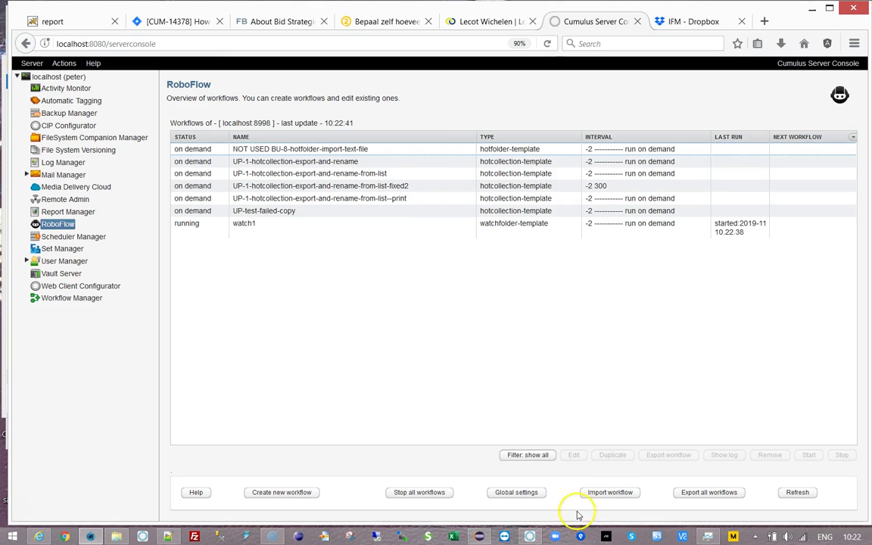
{"action": "left_click", "coordinate": [480, 536]}
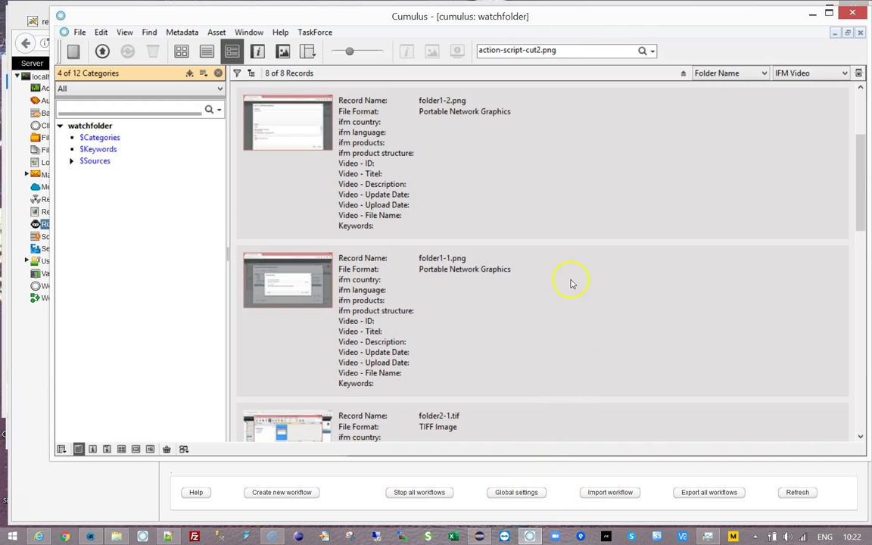
{"action": "left_click", "coordinate": [181, 51]}
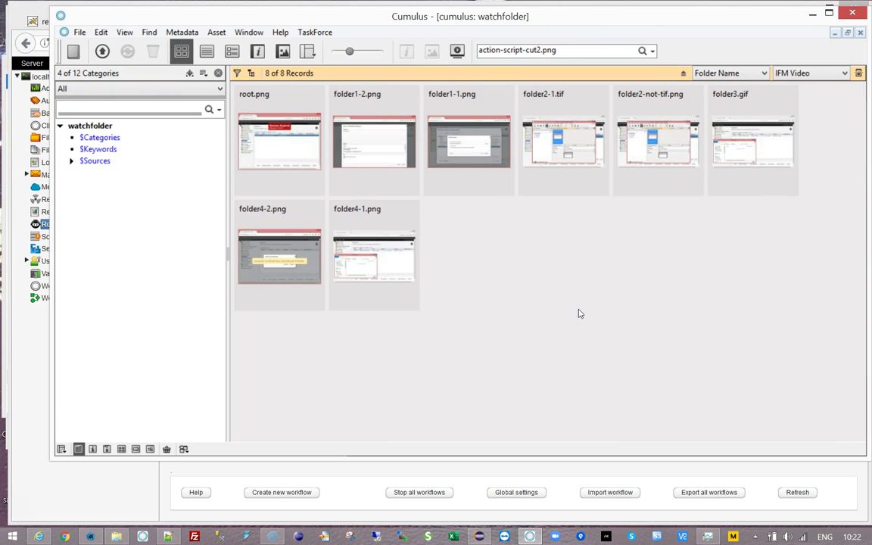
Compare the catalog record root.png with the contents of D:\Temp\watchfolder in File Explorer, looking into folder1 and returning to watchfolder
{"action": "left_click", "coordinate": [274, 114]}
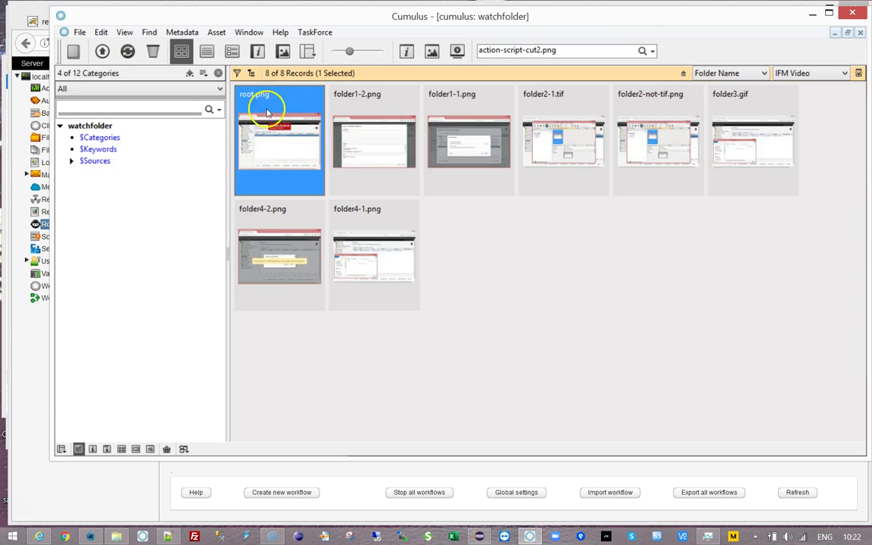
{"action": "left_click", "coordinate": [116, 536]}
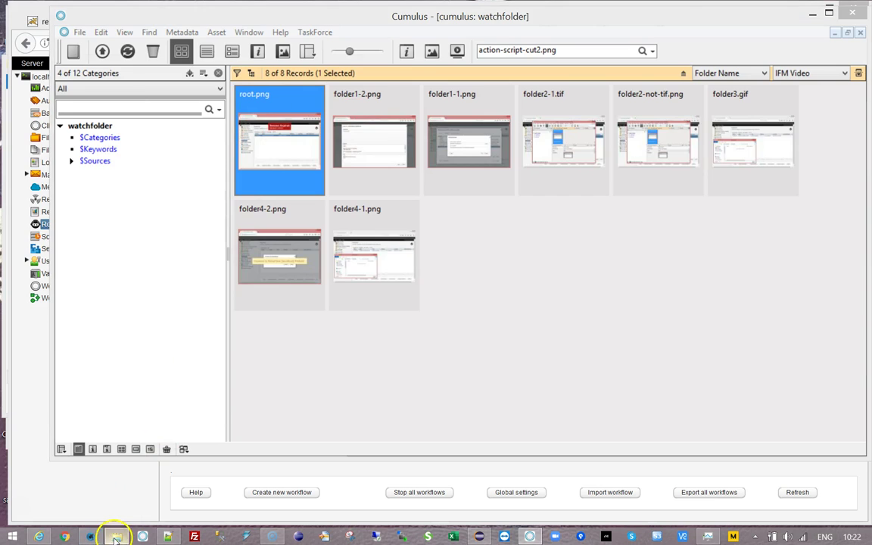
{"action": "left_click", "coordinate": [163, 142]}
{"action": "double_click", "coordinate": [163, 143]}
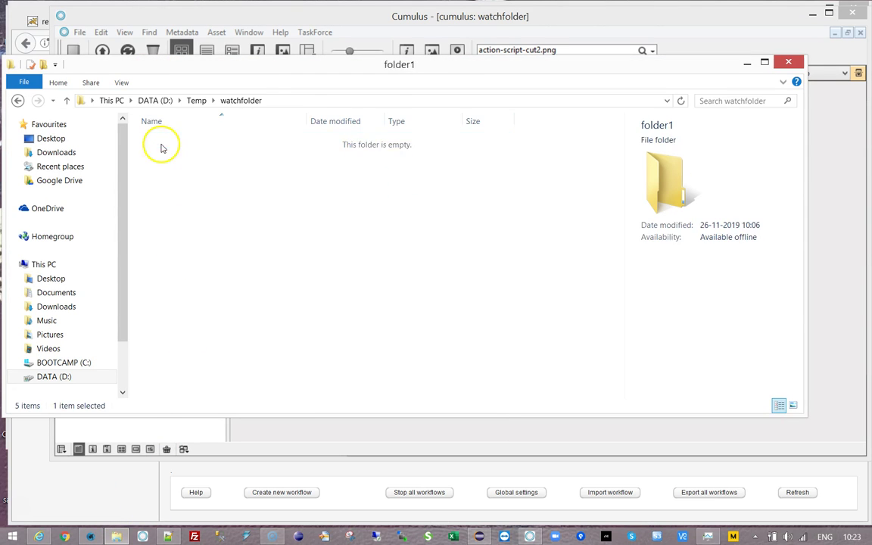
{"action": "left_click", "coordinate": [239, 100]}
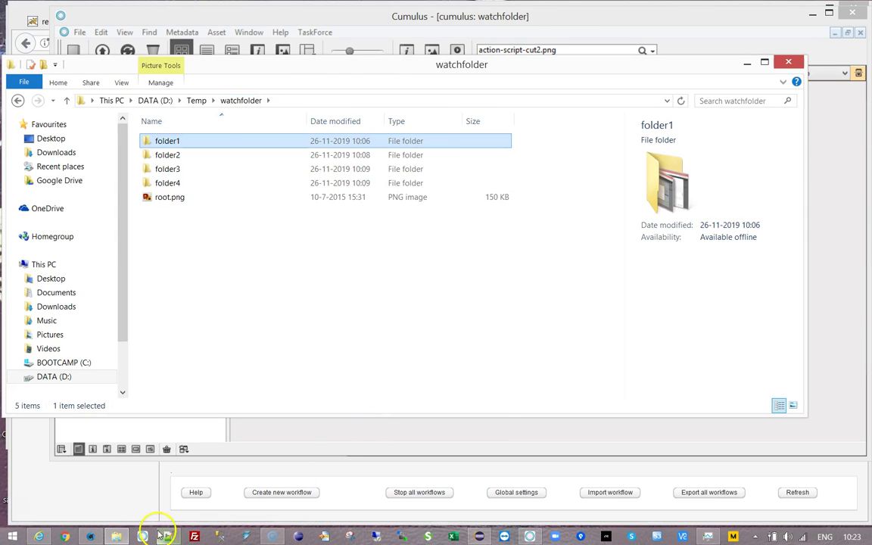
{"action": "left_click", "coordinate": [284, 442]}
{"action": "left_click", "coordinate": [168, 505]}
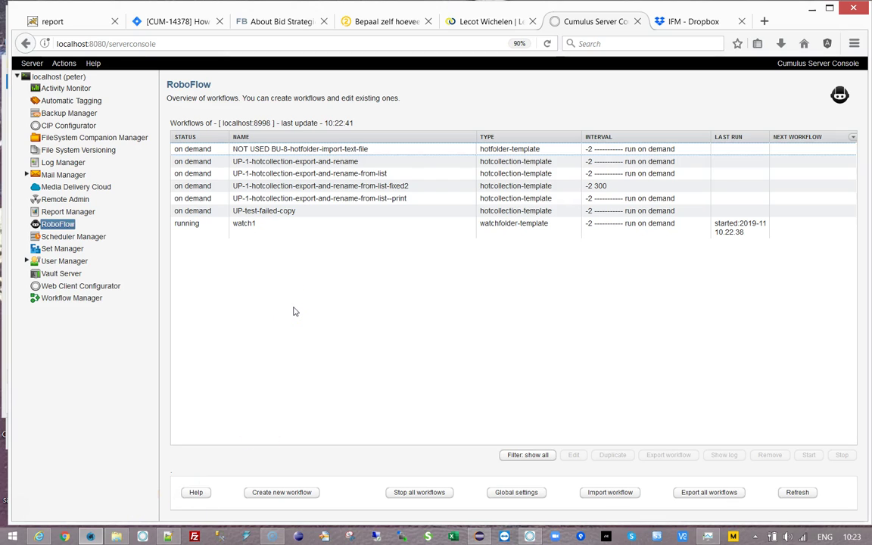
{"action": "left_click", "coordinate": [479, 536]}
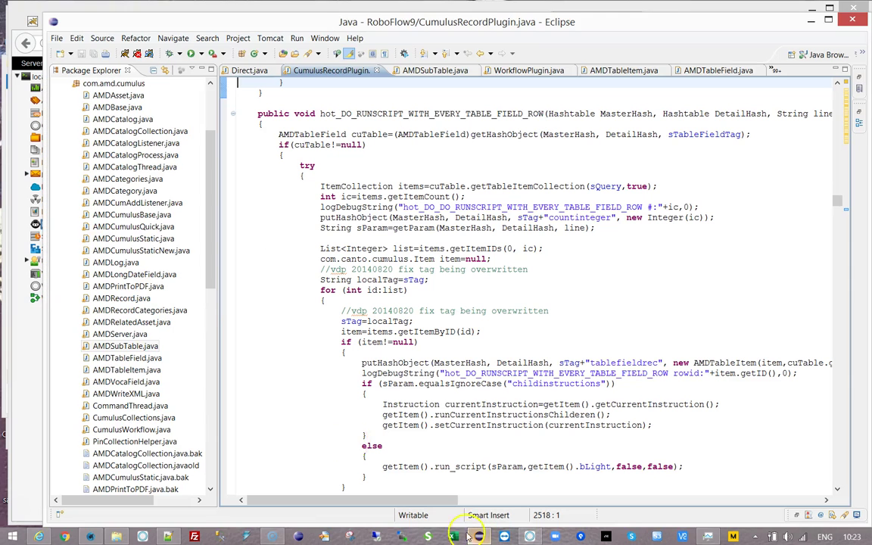
{"action": "key", "text": "alt+Tab"}
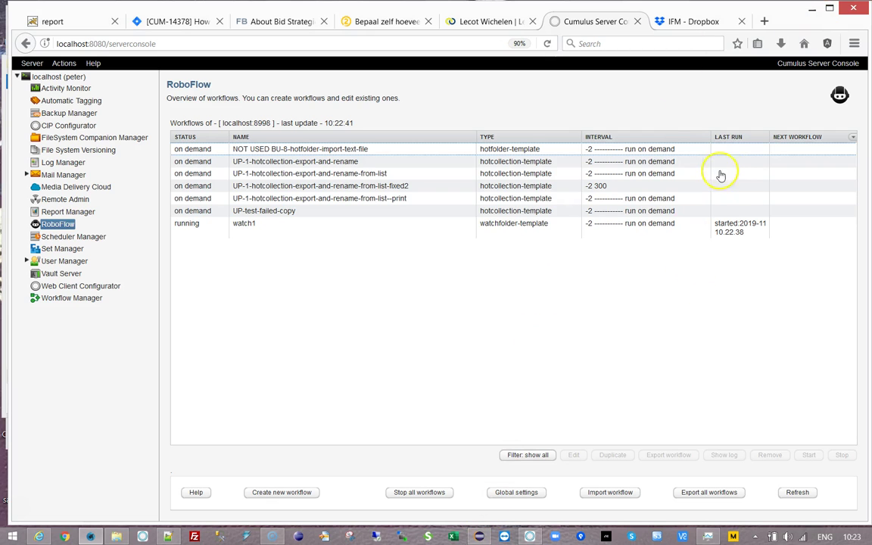
Switch to the Cumulus client and expand the $Sources category tree down to the subfolders of Temp > watchfolder
{"action": "left_click", "coordinate": [541, 536]}
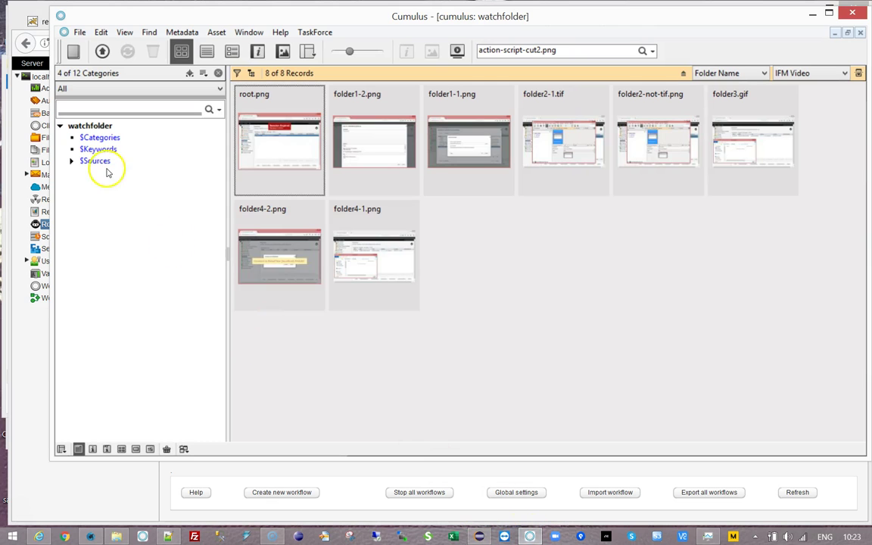
{"action": "left_click", "coordinate": [71, 162]}
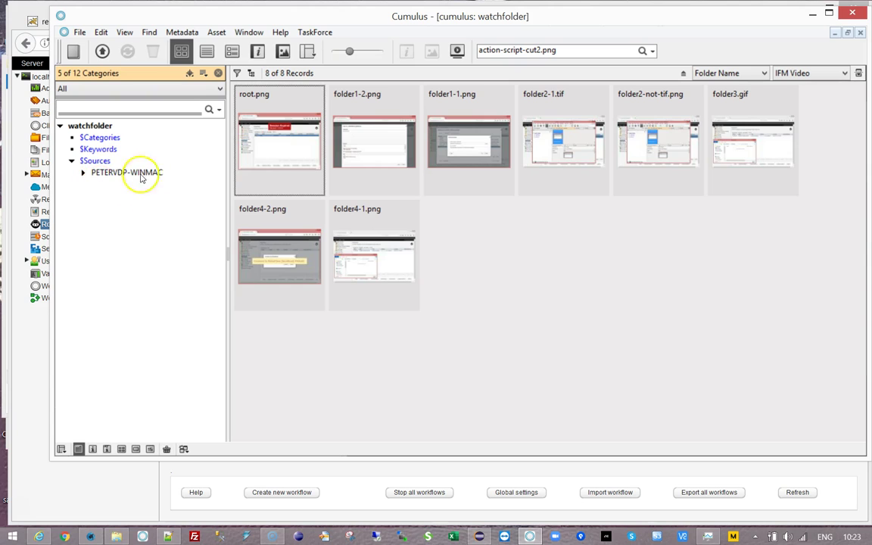
{"action": "left_click", "coordinate": [81, 174]}
{"action": "left_click", "coordinate": [94, 185]}
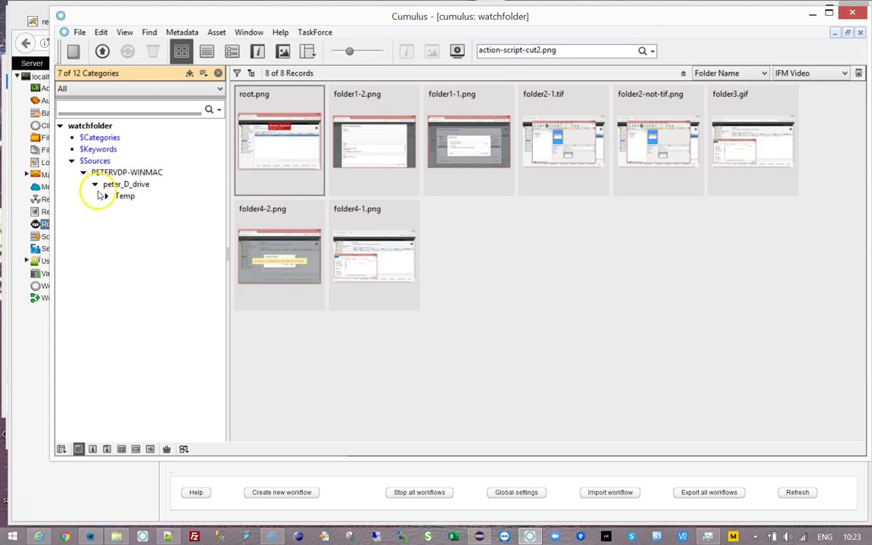
{"action": "left_click", "coordinate": [105, 196]}
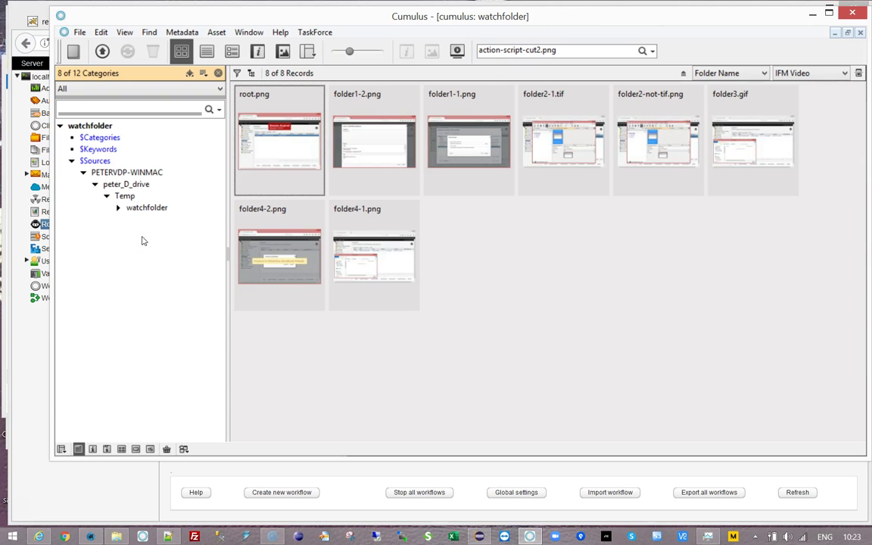
{"action": "left_click", "coordinate": [118, 208]}
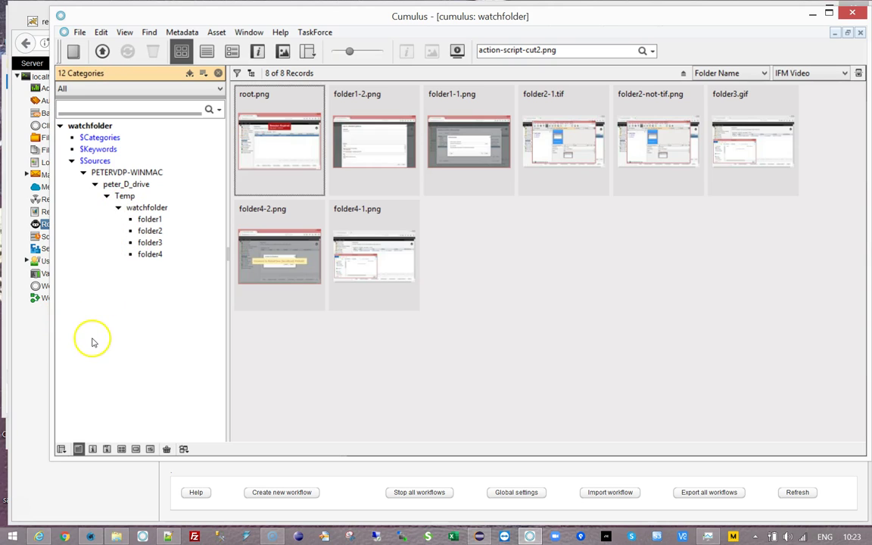
Switch to File Explorer and rename the folder4 subfolder of D:\Temp\watchfolder as folder5
{"action": "left_click", "coordinate": [148, 483]}
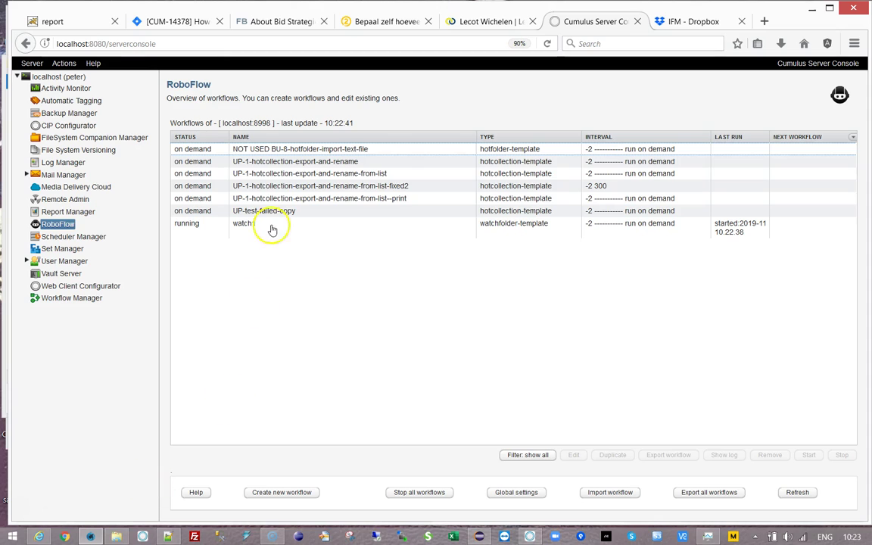
{"action": "left_click", "coordinate": [271, 163]}
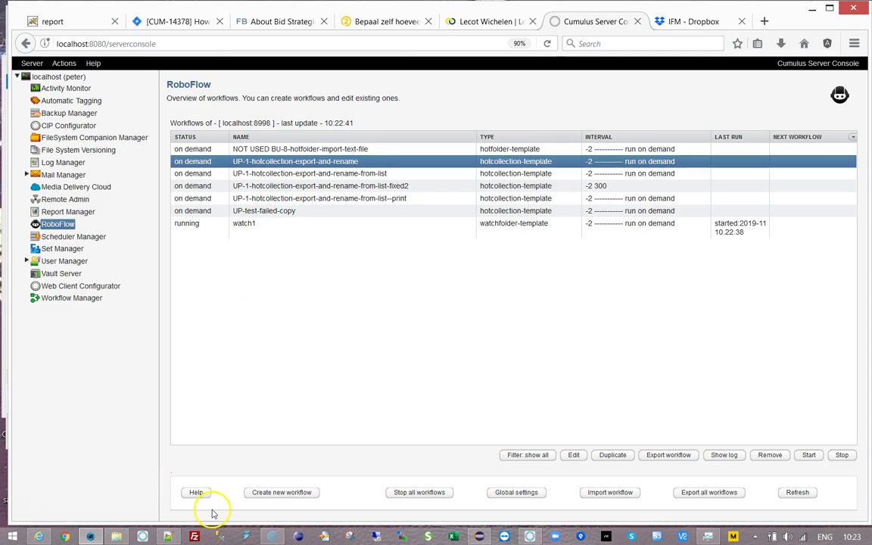
{"action": "left_click", "coordinate": [117, 536]}
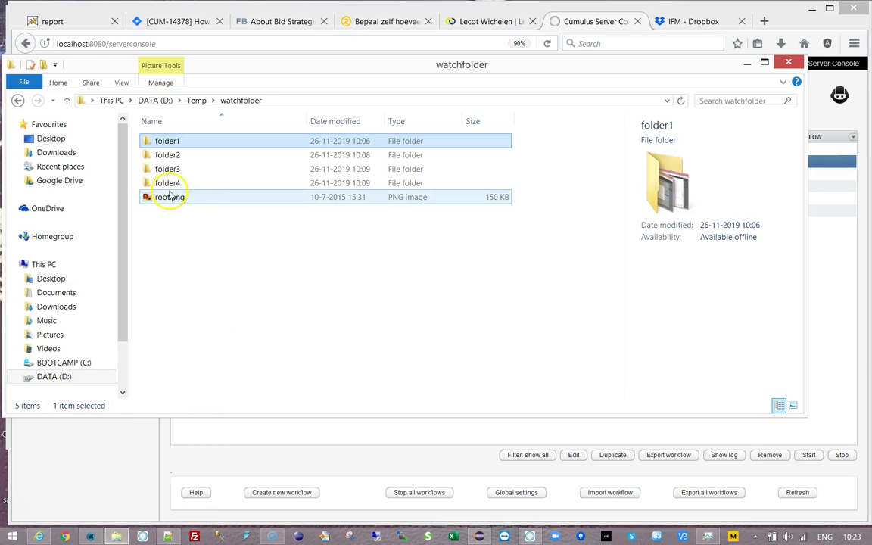
{"action": "left_click", "coordinate": [174, 183]}
{"action": "left_click", "coordinate": [176, 184]}
{"action": "left_click", "coordinate": [199, 183]}
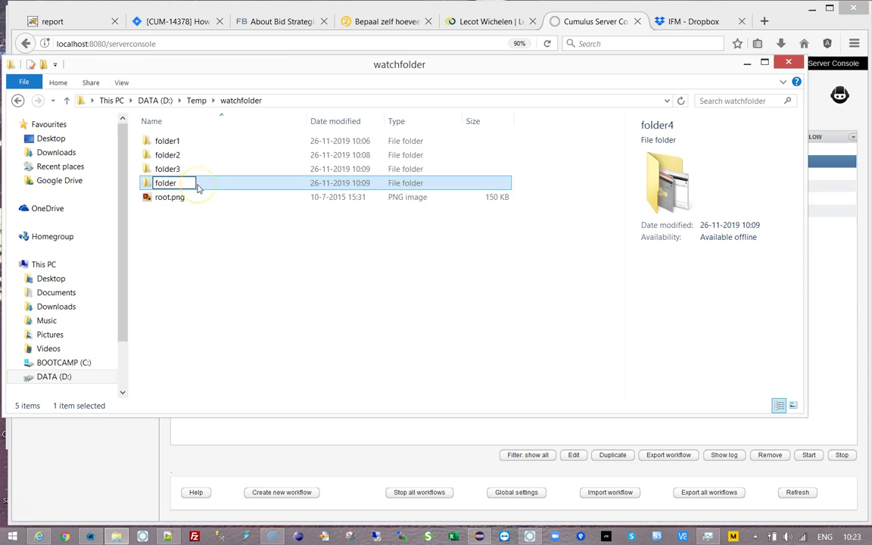
{"action": "type", "text": "5"}
{"action": "key", "text": "Return"}
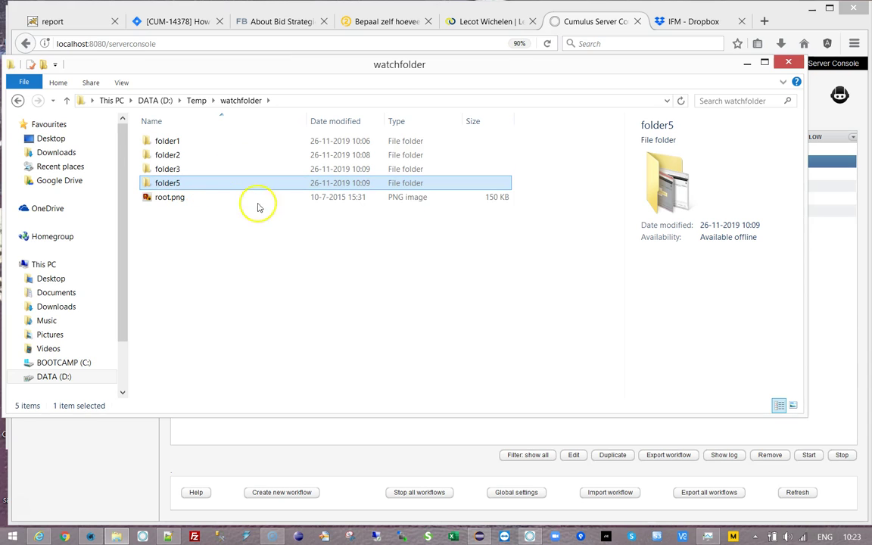
Return to the Cumulus Server Console, refresh the RoboFlow workflow list and start the watch1 workflow again
{"action": "left_click", "coordinate": [341, 458]}
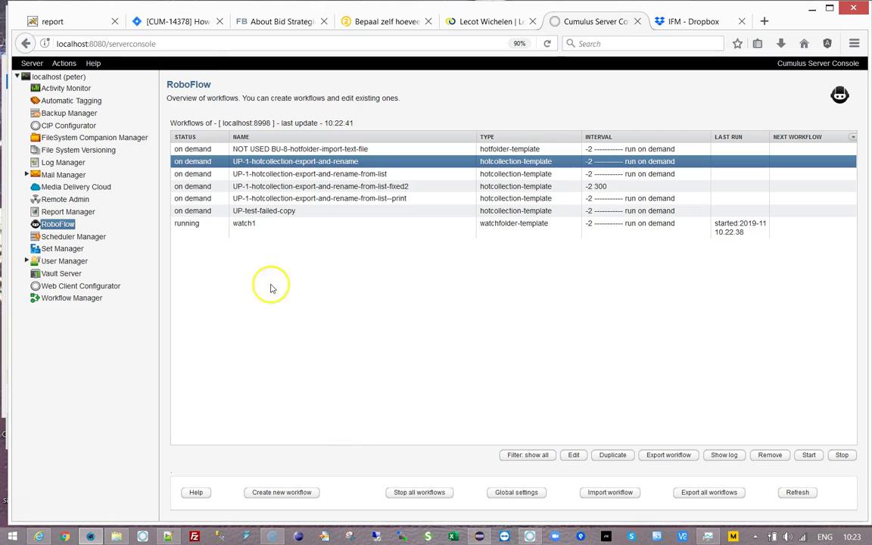
{"action": "left_click", "coordinate": [235, 216]}
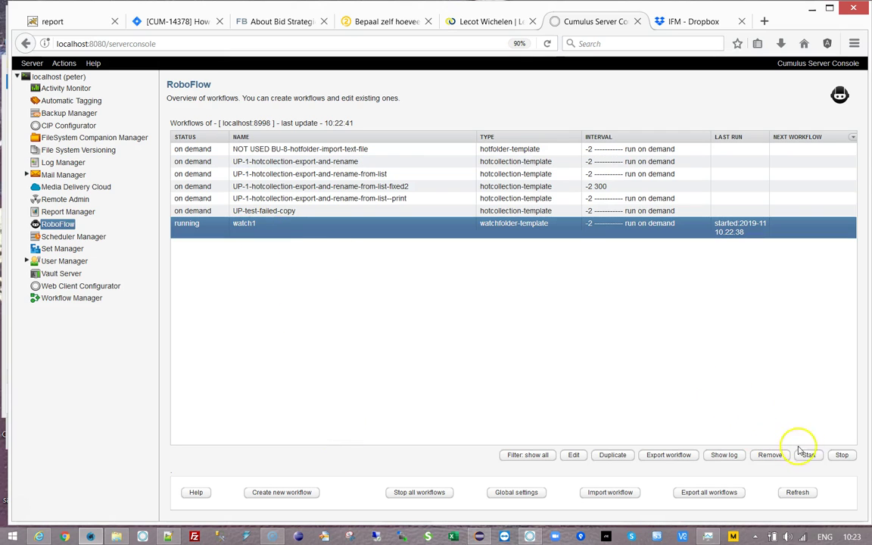
{"action": "left_click", "coordinate": [799, 492]}
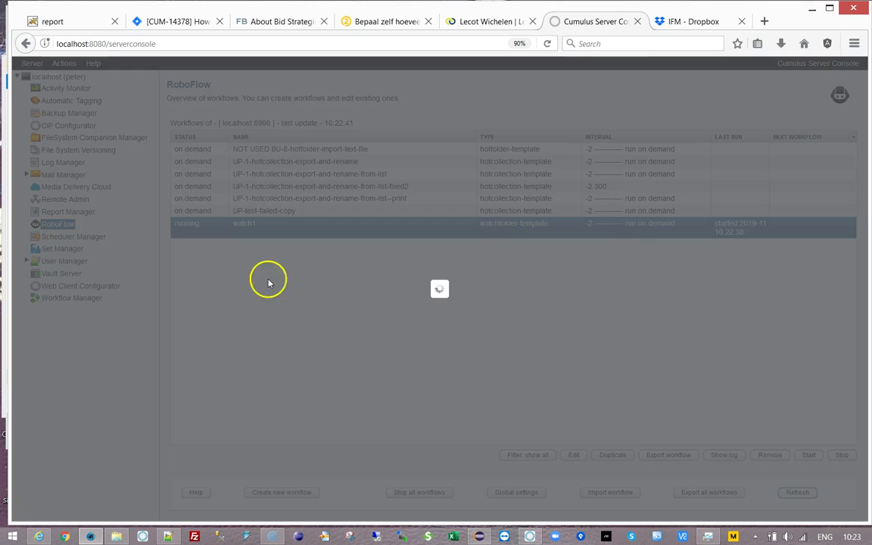
{"action": "left_click", "coordinate": [238, 227]}
{"action": "left_click", "coordinate": [809, 455]}
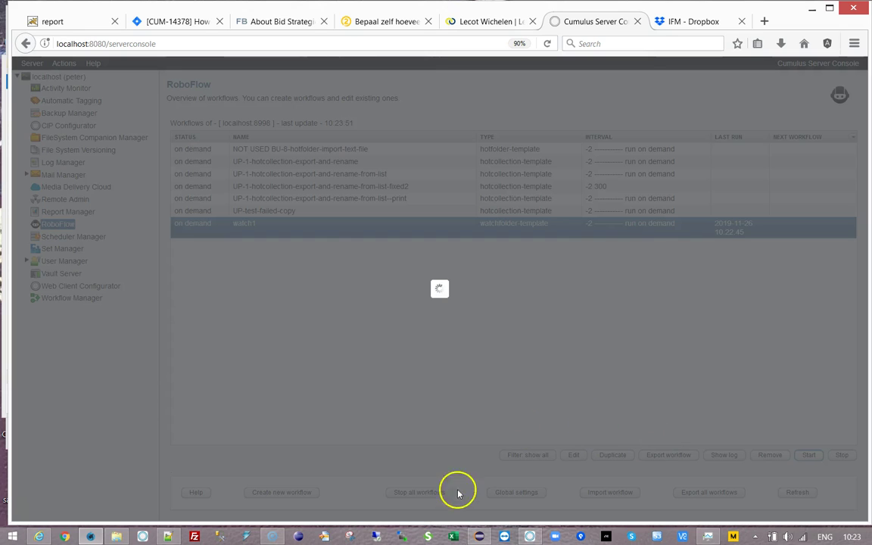
Switch to the Cumulus client, show the file location of the folder4-2.png record on disk, and close the location window
{"action": "left_click", "coordinate": [117, 536]}
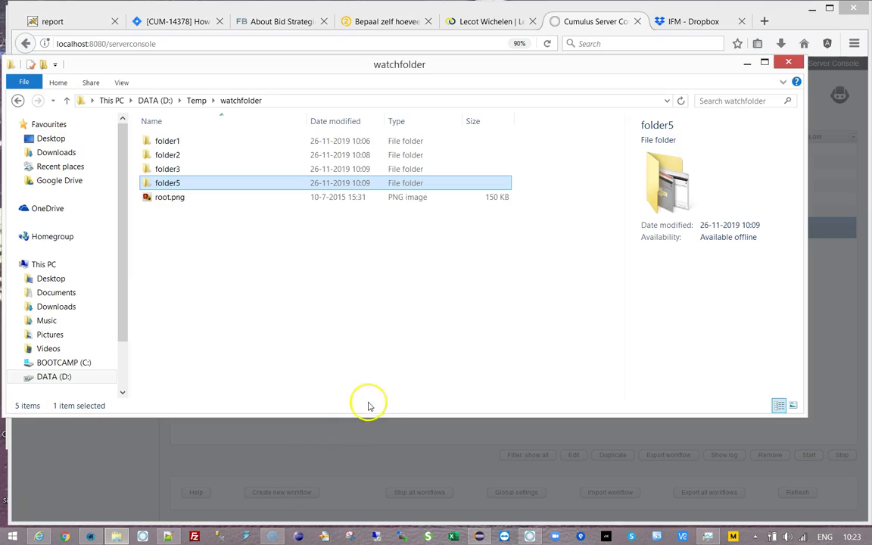
{"action": "left_click", "coordinate": [530, 536]}
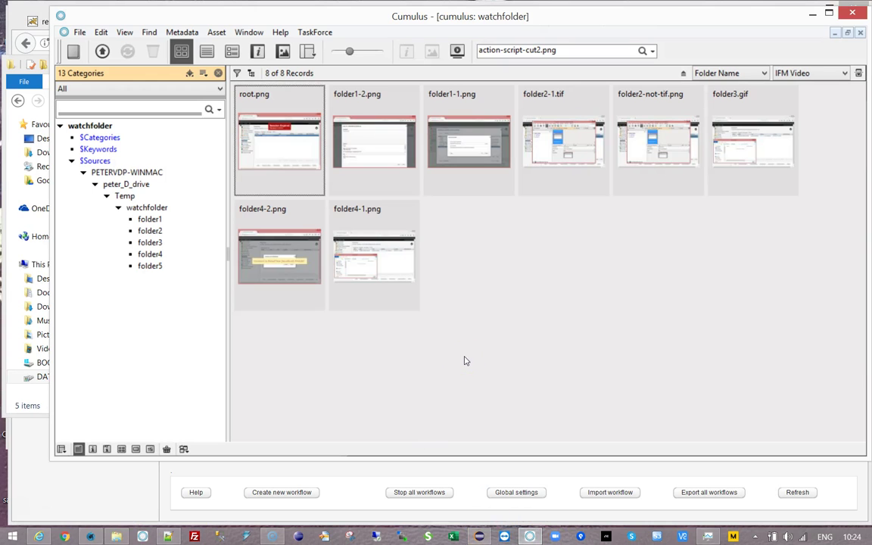
{"action": "left_click", "coordinate": [271, 241]}
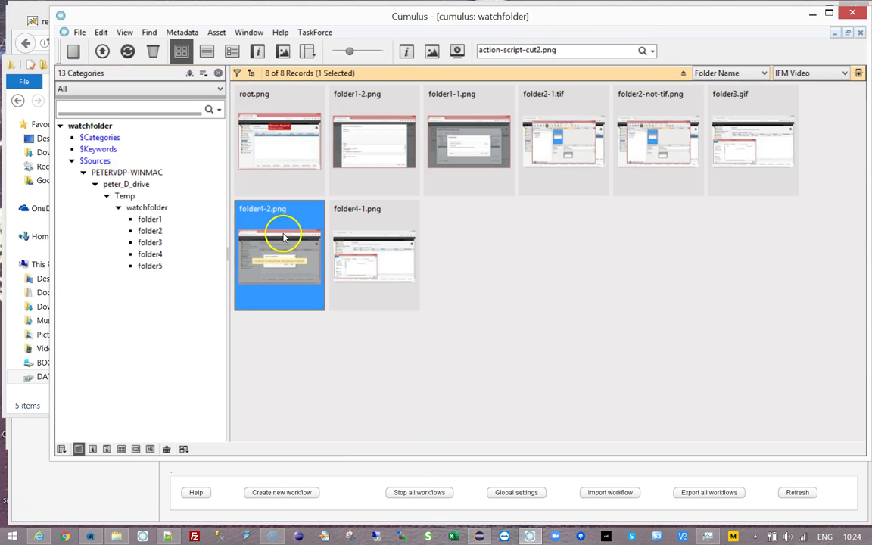
{"action": "right_click", "coordinate": [285, 218]}
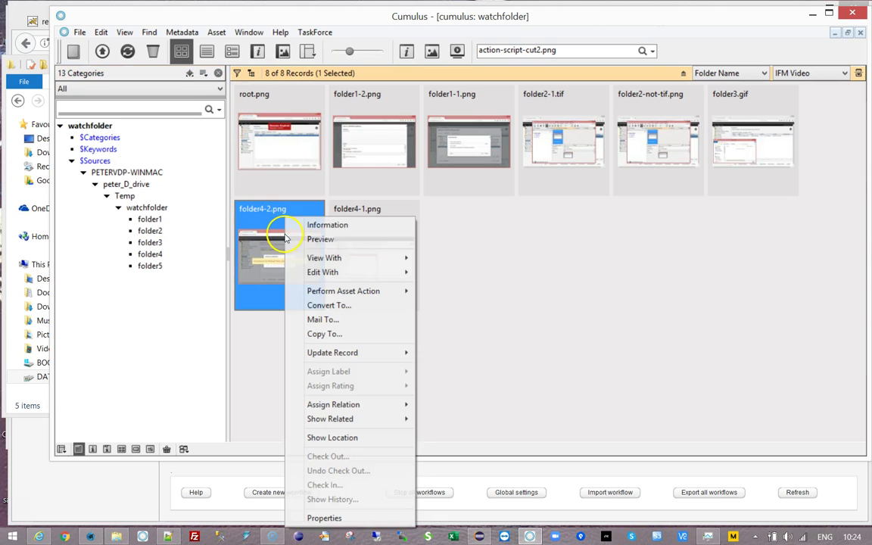
{"action": "left_click", "coordinate": [333, 437]}
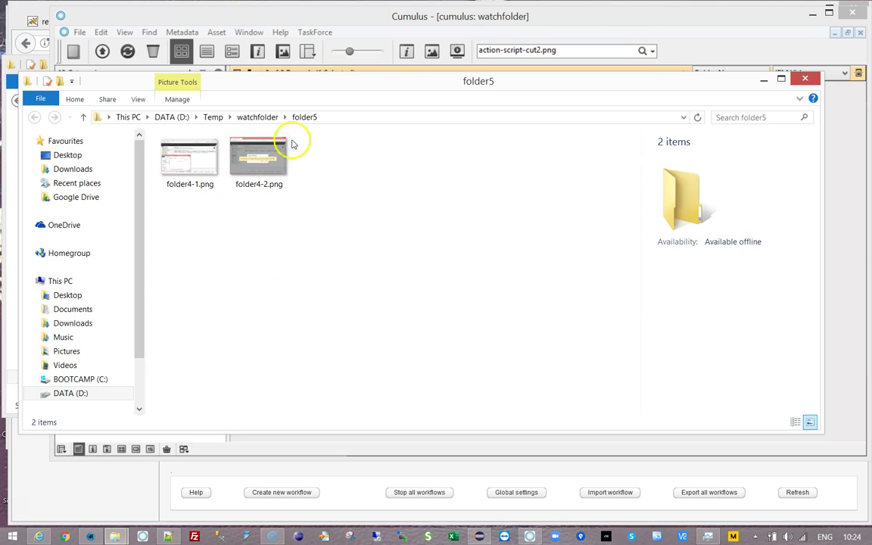
{"action": "left_click", "coordinate": [809, 81]}
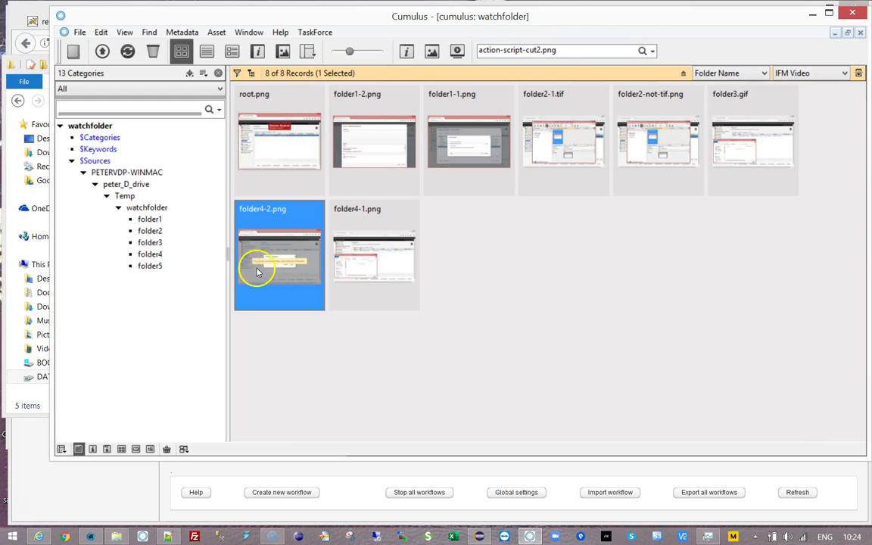
Examine the folder4 category, the $Sources category and the computer-name category beneath it in the category tree
{"action": "left_click", "coordinate": [150, 255]}
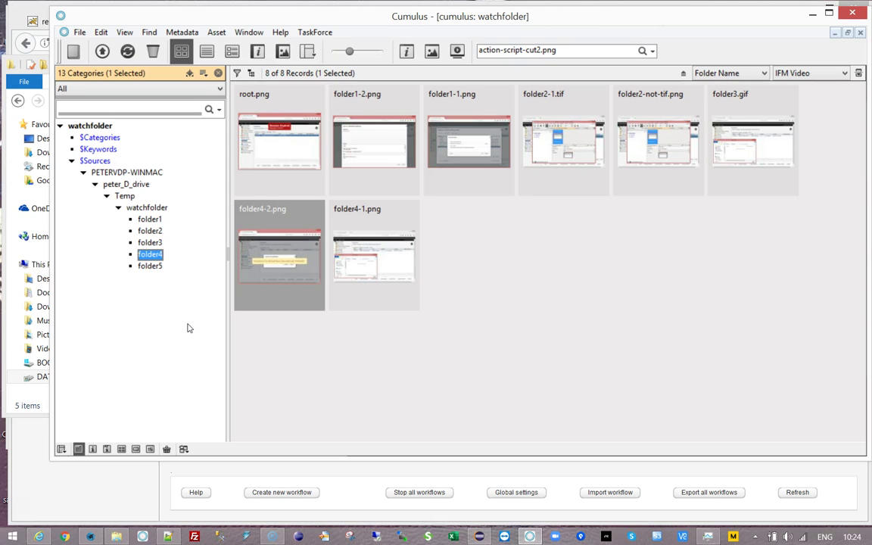
{"action": "left_click", "coordinate": [98, 162]}
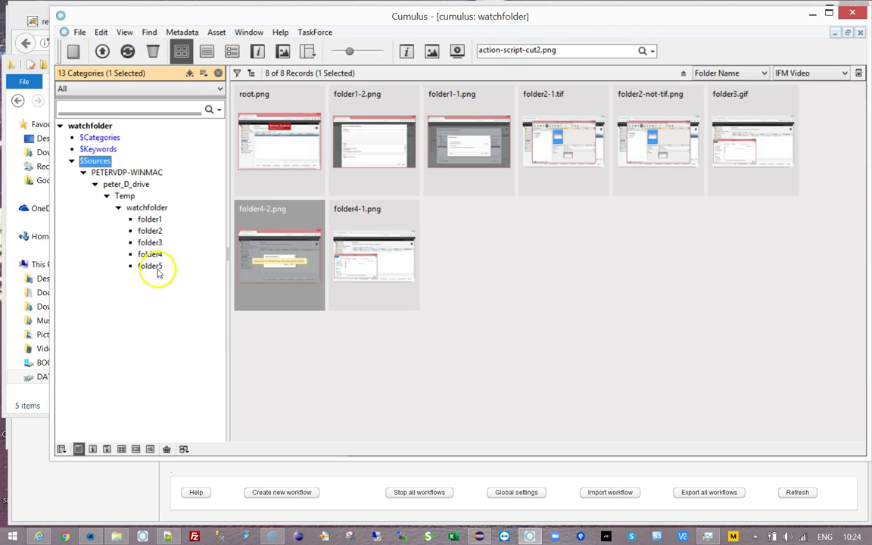
{"action": "left_click", "coordinate": [106, 174]}
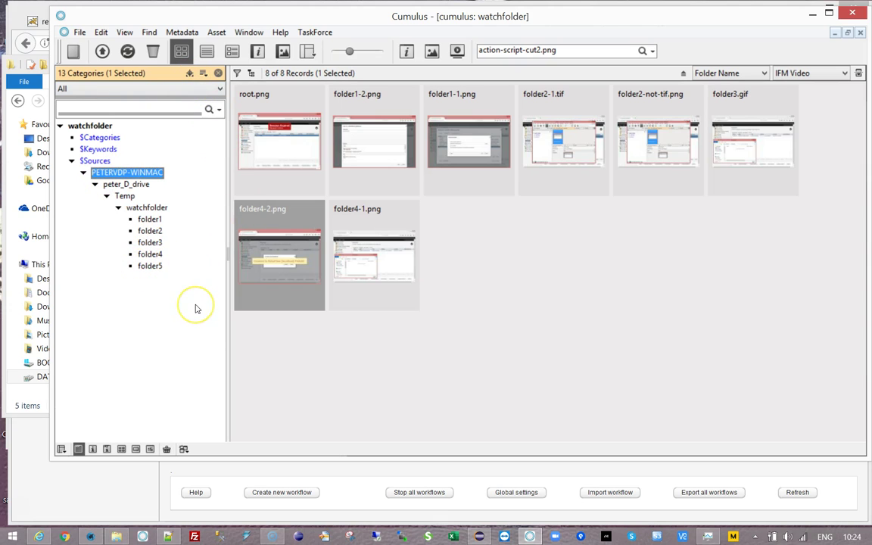
Open the Field Linking settings of the Categories record field in the watchfolder catalog's settings
{"action": "key", "text": "ctrl+k"}
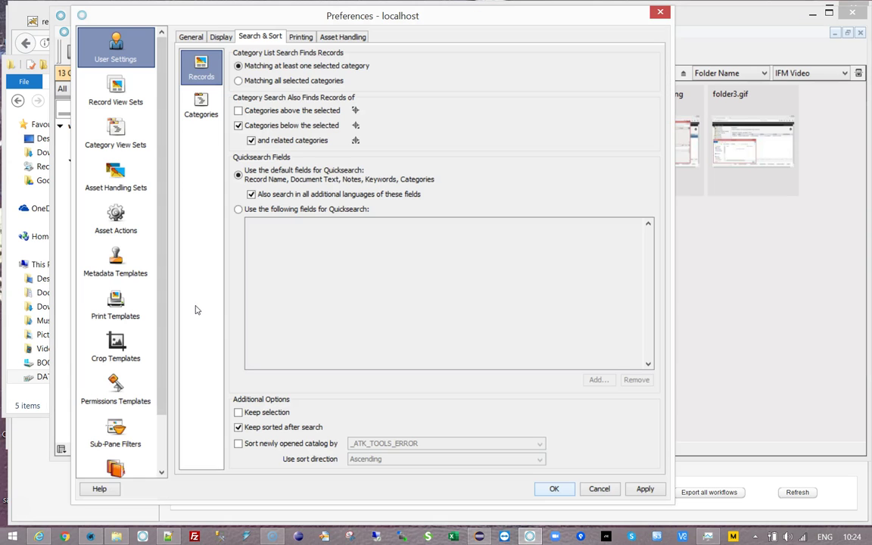
{"action": "scroll", "coordinate": [151, 455], "scroll_direction": "down", "scroll_amount": 2}
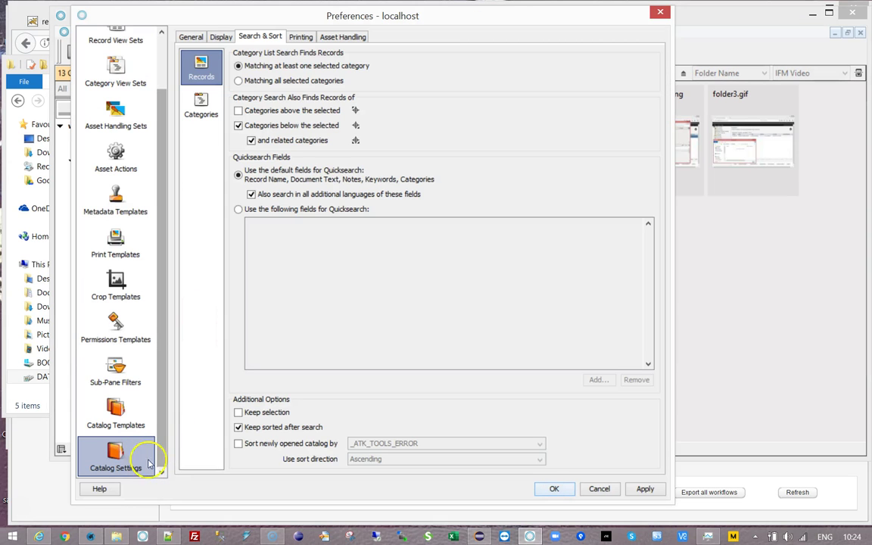
{"action": "left_click", "coordinate": [152, 466]}
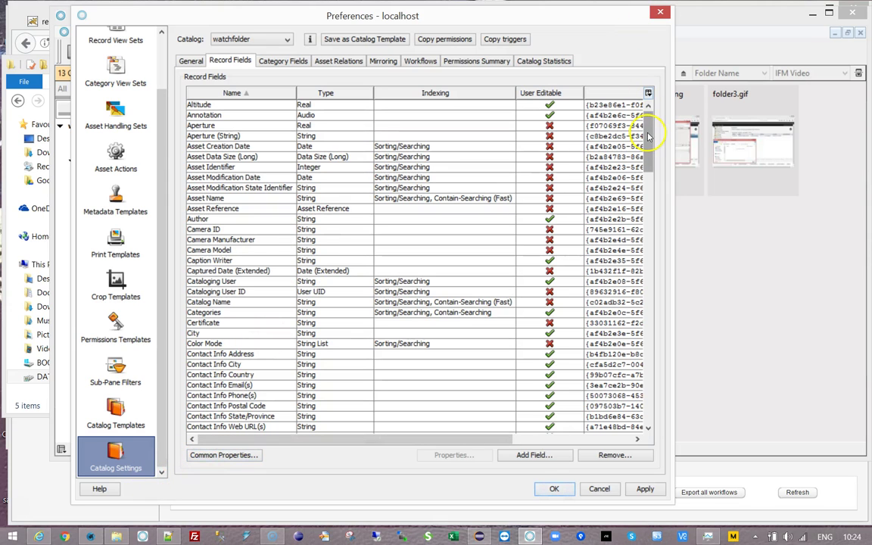
{"action": "left_click", "coordinate": [220, 198]}
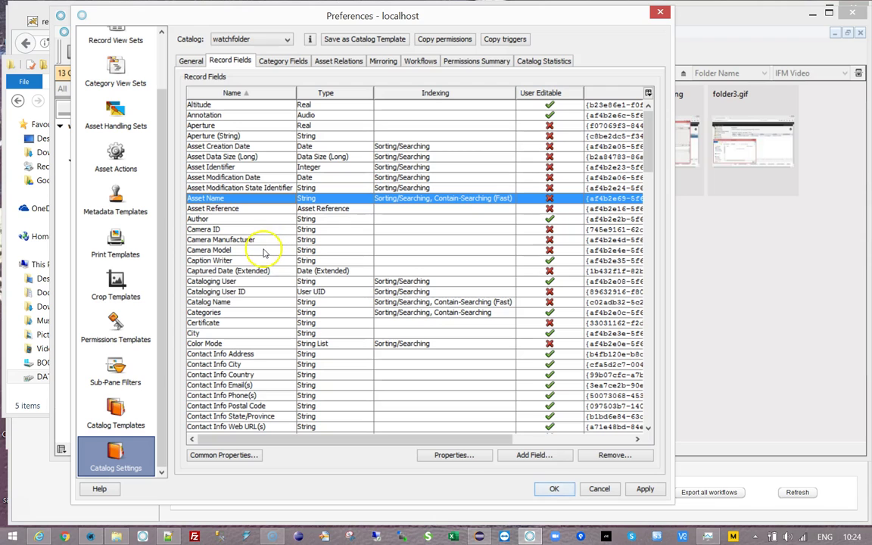
{"action": "double_click", "coordinate": [223, 314]}
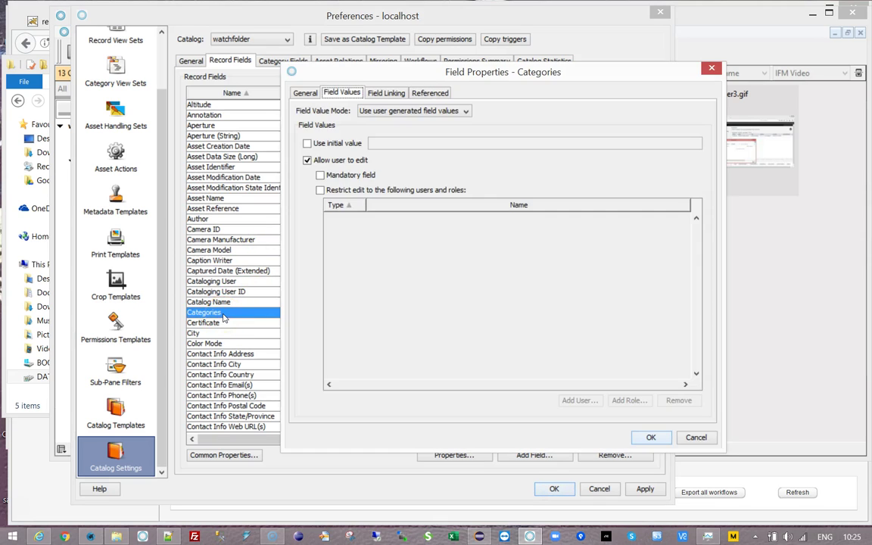
{"action": "left_click", "coordinate": [385, 92]}
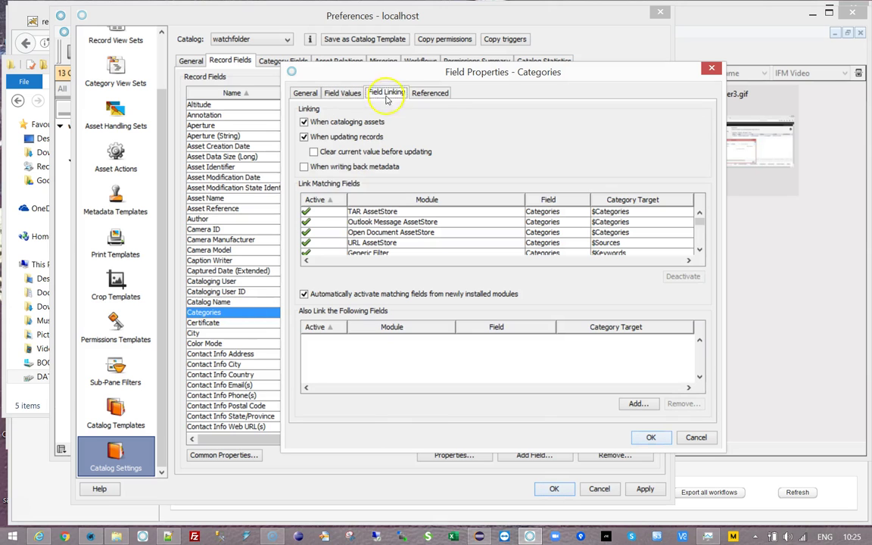
Switch the Categories field's linking when cataloging assets and when updating records off and back on
{"action": "left_click", "coordinate": [303, 122]}
{"action": "left_click", "coordinate": [304, 137]}
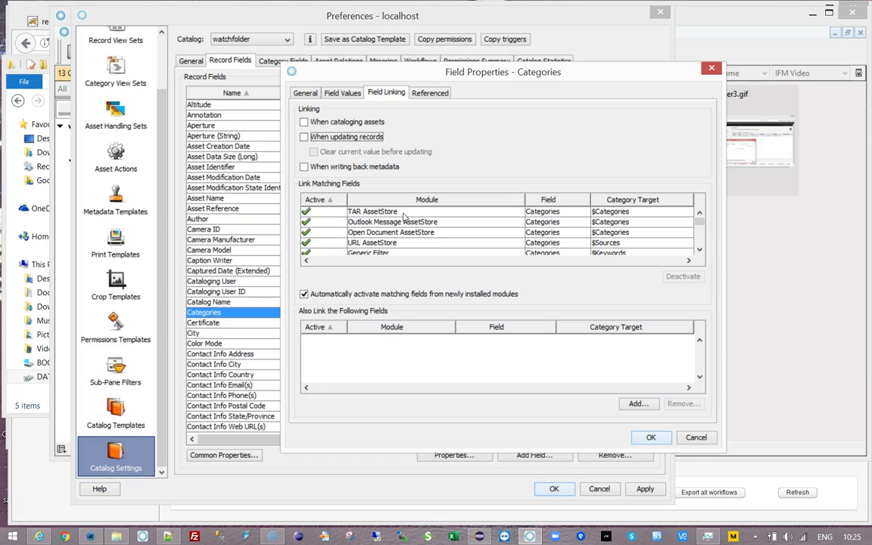
{"action": "left_click", "coordinate": [303, 123]}
{"action": "left_click", "coordinate": [304, 136]}
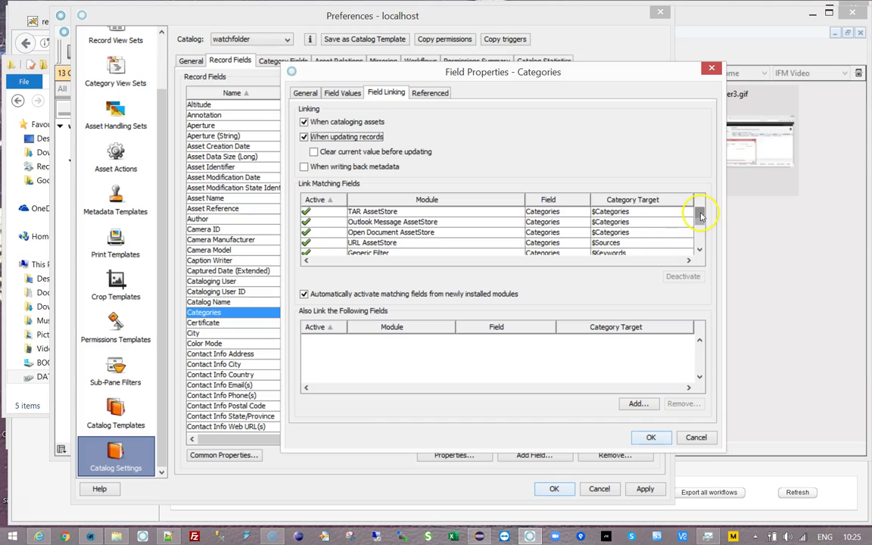
Examine the Link Matching Fields list of the Categories field, checking each module's category target down to the file system AssetStores
{"action": "left_click", "coordinate": [393, 212]}
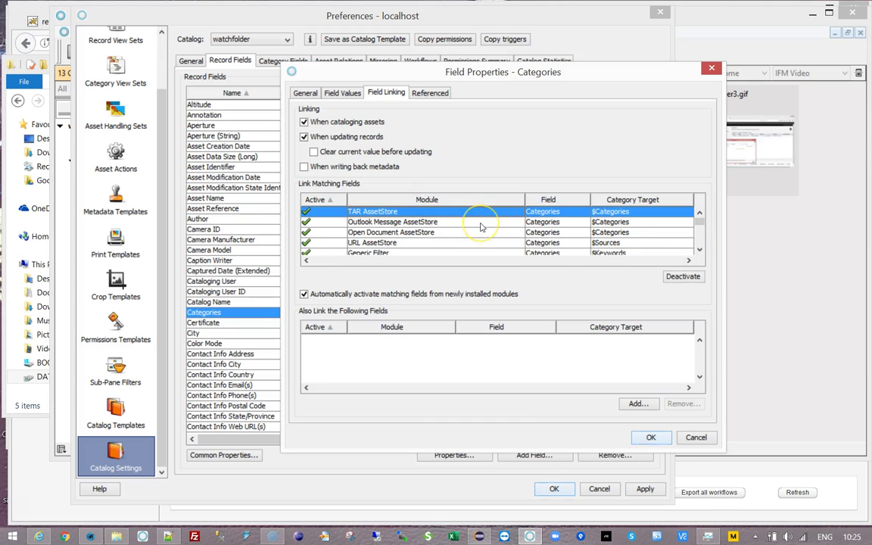
{"action": "key", "text": "Down"}
{"action": "key", "text": "Down"}
{"action": "key", "text": "Down"}
{"action": "key", "text": "Down"}
{"action": "key", "text": "Down"}
{"action": "key", "text": "Down"}
{"action": "key", "text": "Down"}
{"action": "key", "text": "Down"}
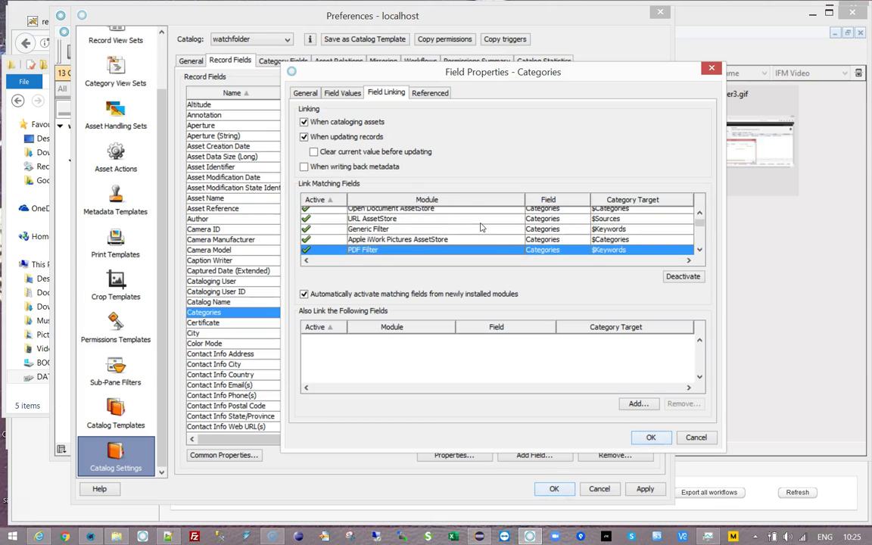
{"action": "key", "text": "Down"}
{"action": "key", "text": "Up"}
{"action": "key", "text": "Up"}
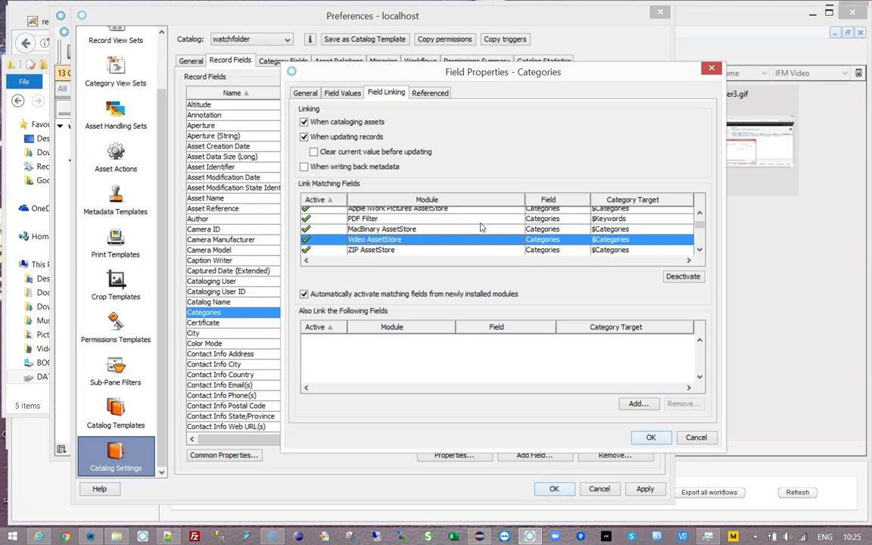
{"action": "key", "text": "Down"}
{"action": "key", "text": "Down"}
{"action": "key", "text": "Down"}
{"action": "key", "text": "Down"}
{"action": "key", "text": "Down"}
{"action": "key", "text": "Down"}
{"action": "key", "text": "Down"}
{"action": "key", "text": "Down"}
{"action": "key", "text": "Down"}
{"action": "key", "text": "Down"}
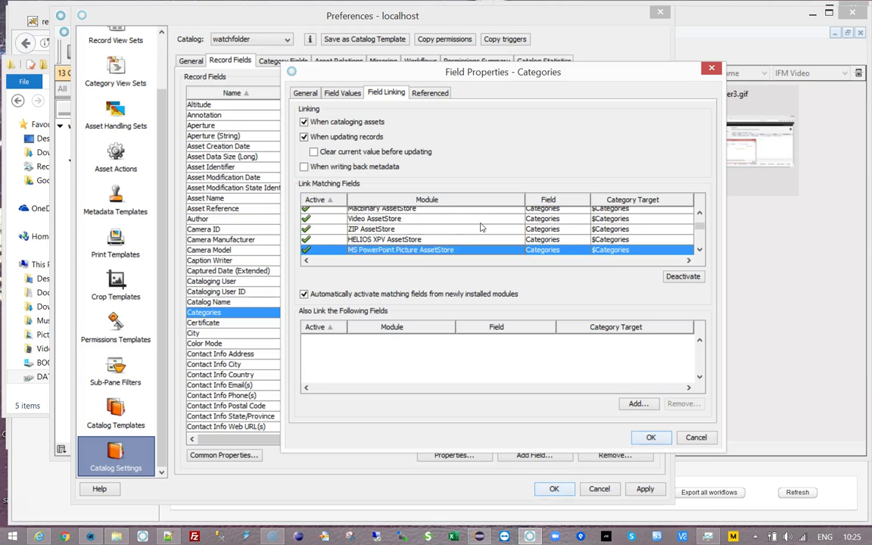
{"action": "key", "text": "Down"}
{"action": "key", "text": "Down"}
{"action": "key", "text": "Down"}
{"action": "key", "text": "Down"}
{"action": "key", "text": "Down"}
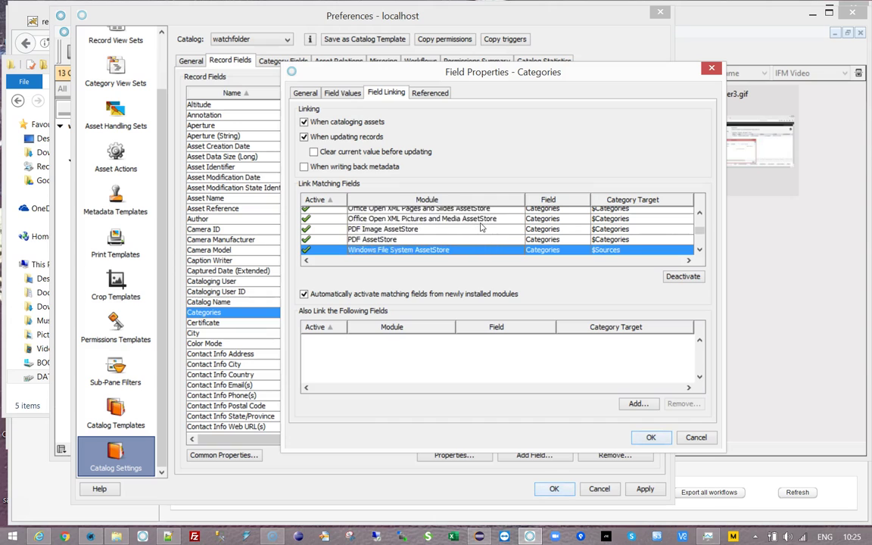
Deactivate the Categories field links for the Windows, Mac OS and Unix File System AssetStore modules
{"action": "key", "text": "Up"}
{"action": "key", "text": "Up"}
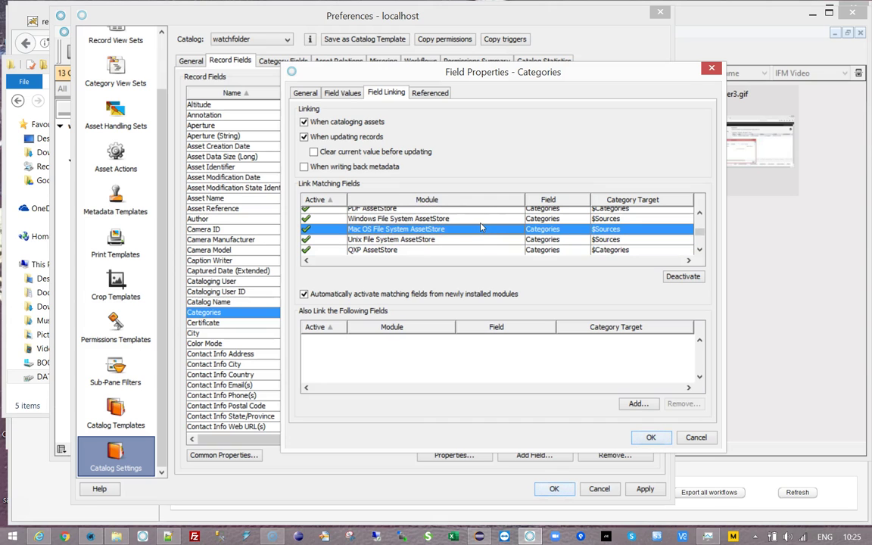
{"action": "key", "text": "Up"}
{"action": "key", "text": "Down"}
{"action": "key", "text": "Down"}
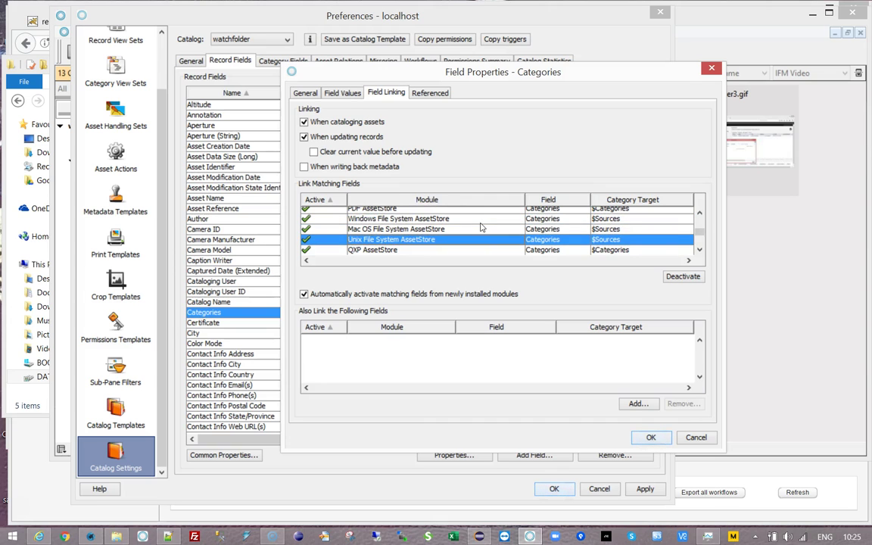
{"action": "key", "text": "Up"}
{"action": "key", "text": "Up"}
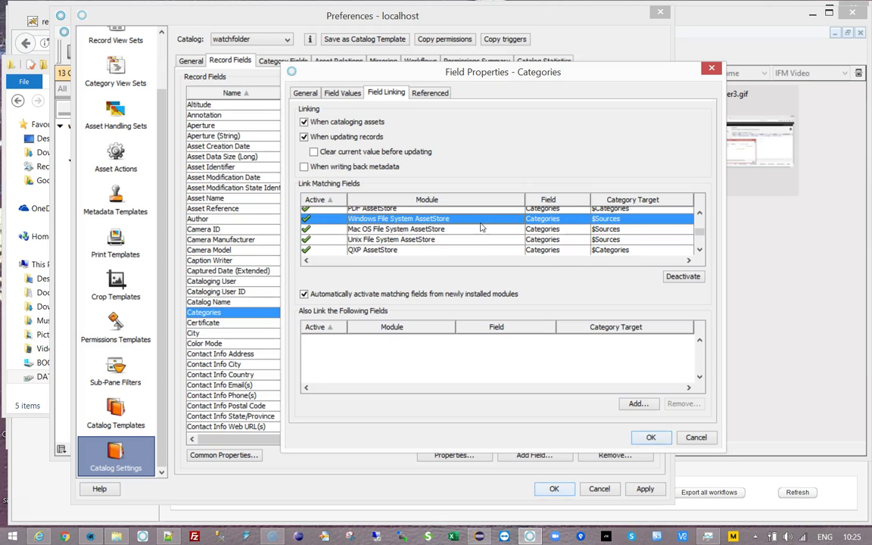
{"action": "key", "text": "shift+Down"}
{"action": "key", "text": "shift+Down"}
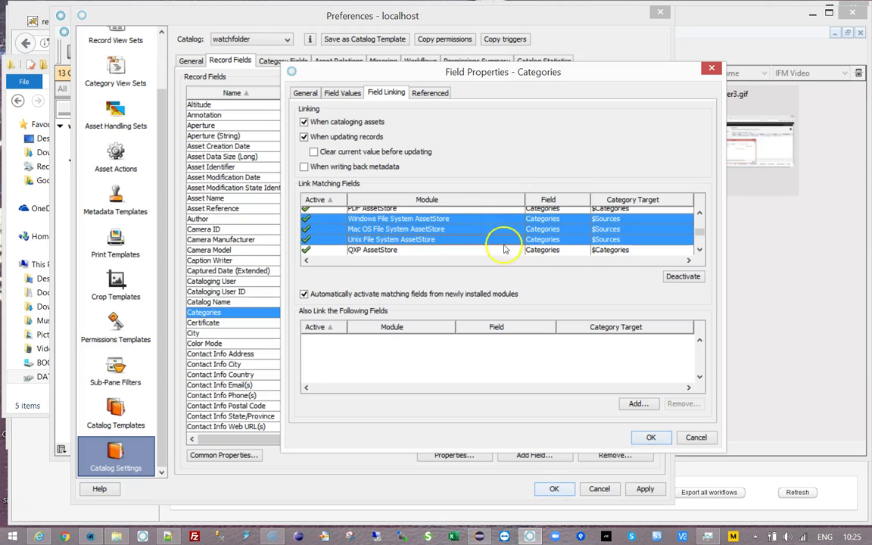
{"action": "left_click", "coordinate": [684, 277]}
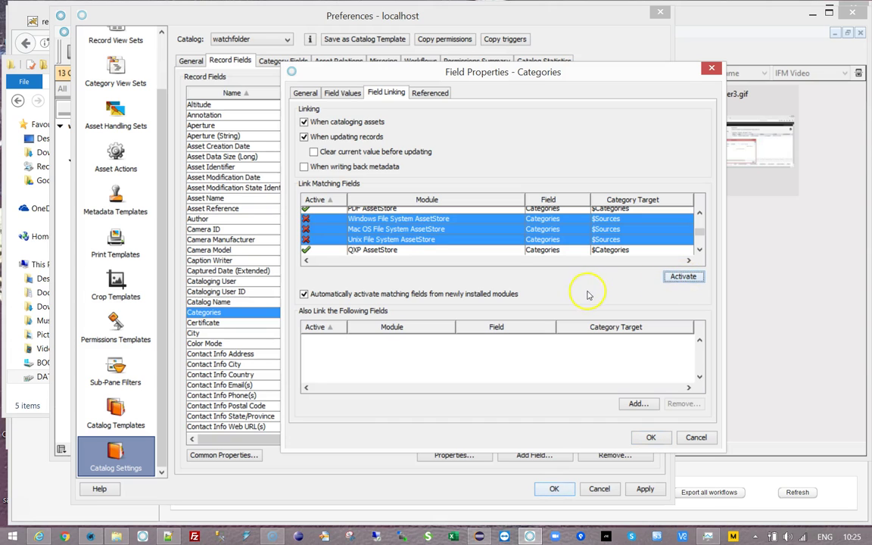
Deactivate the Categories field link for the generic File System AssetStore module that targets $Sources
{"action": "left_click", "coordinate": [700, 251]}
{"action": "left_click", "coordinate": [701, 251]}
{"action": "left_click", "coordinate": [433, 244]}
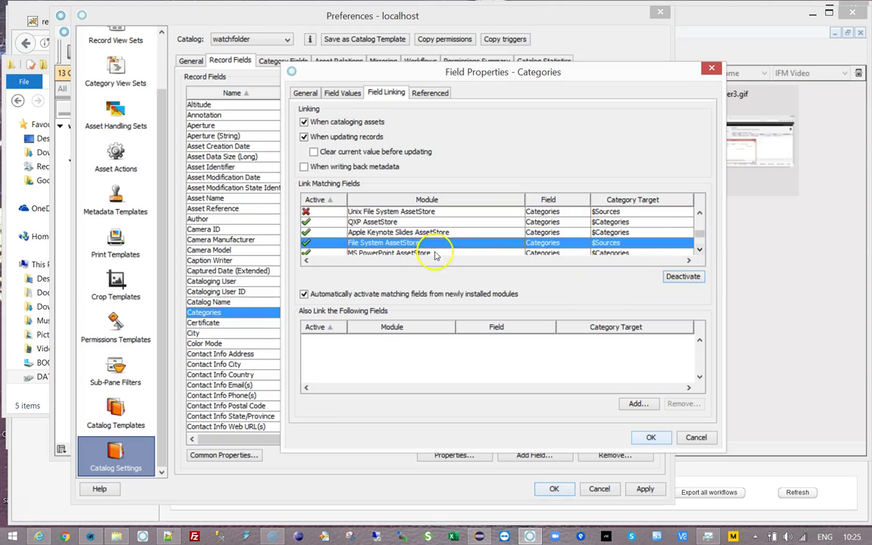
{"action": "left_click", "coordinate": [682, 277]}
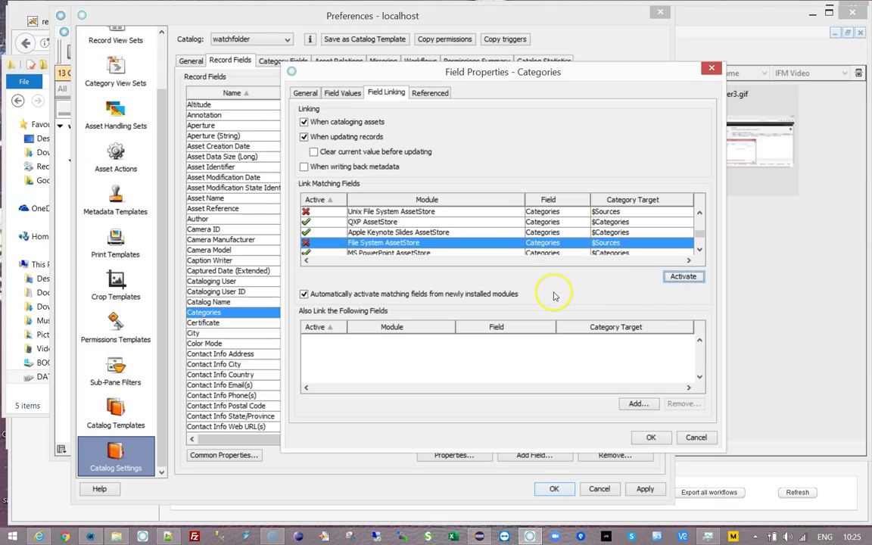
Review the Link Matching Fields list from its start to its end for other modules that target $Sources
{"action": "left_click", "coordinate": [701, 213]}
{"action": "left_click", "coordinate": [700, 214]}
{"action": "left_click", "coordinate": [701, 214]}
{"action": "left_click", "coordinate": [700, 214]}
{"action": "left_click", "coordinate": [701, 214]}
{"action": "left_click", "coordinate": [700, 213]}
{"action": "left_click", "coordinate": [700, 214]}
{"action": "left_click", "coordinate": [700, 214]}
{"action": "scroll", "coordinate": [700, 213], "scroll_direction": "up", "scroll_amount": 2}
{"action": "left_click", "coordinate": [701, 250]}
{"action": "left_click", "coordinate": [701, 251]}
{"action": "left_click", "coordinate": [701, 251]}
{"action": "left_click", "coordinate": [701, 250]}
{"action": "left_click", "coordinate": [700, 251]}
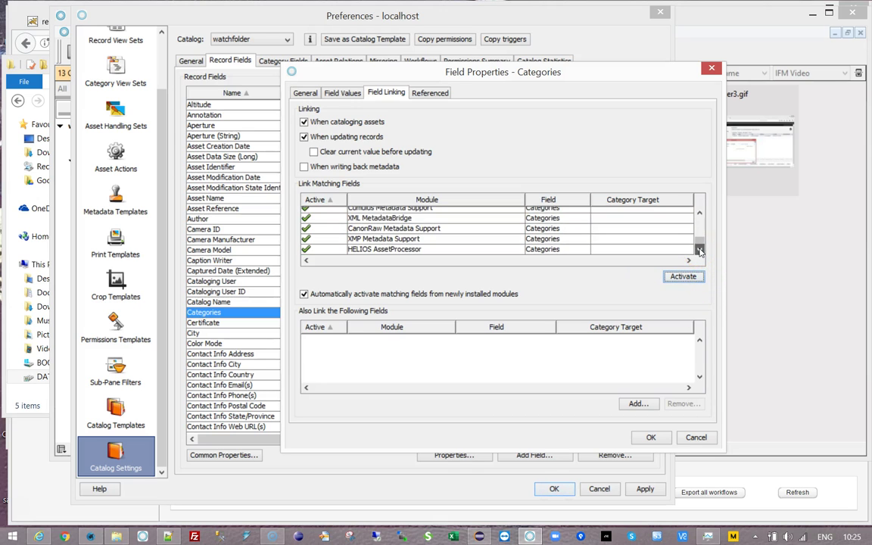
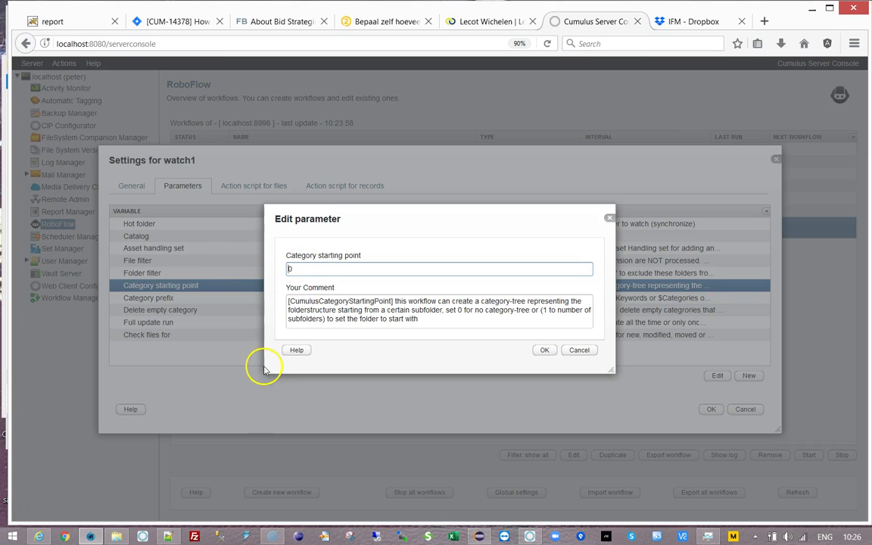
Set the Category starting point parameter of the watch1 workflow to 3
{"action": "left_click_drag", "start_coordinate": [403, 216], "coordinate": [541, 279]}
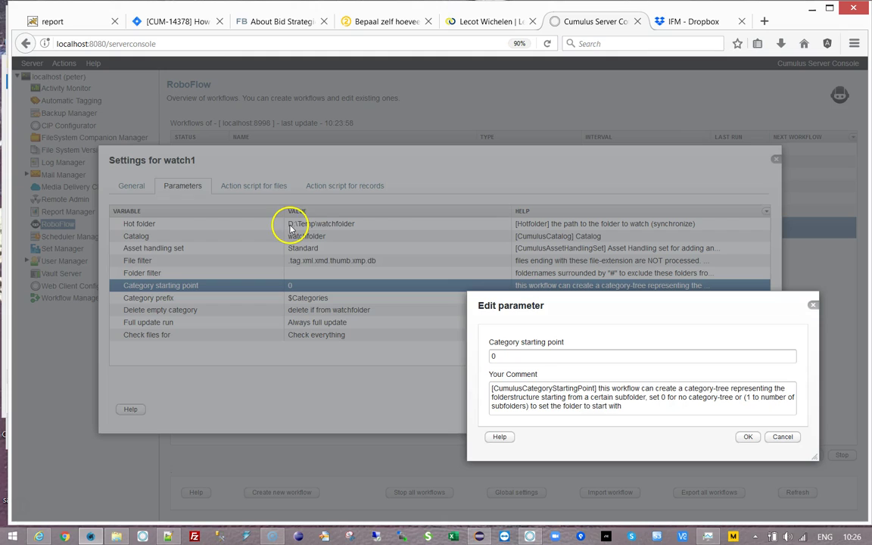
{"action": "double_click", "coordinate": [495, 356]}
{"action": "type", "text": "3"}
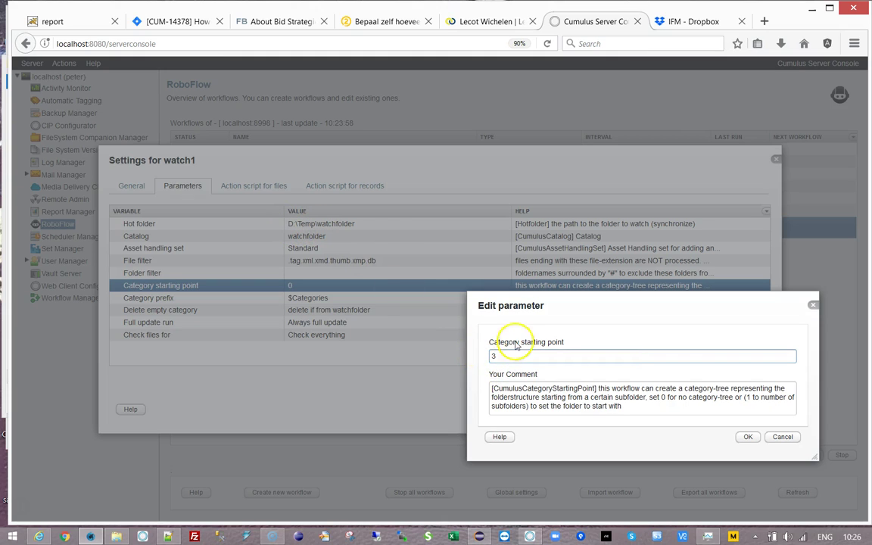
{"action": "left_click", "coordinate": [748, 439]}
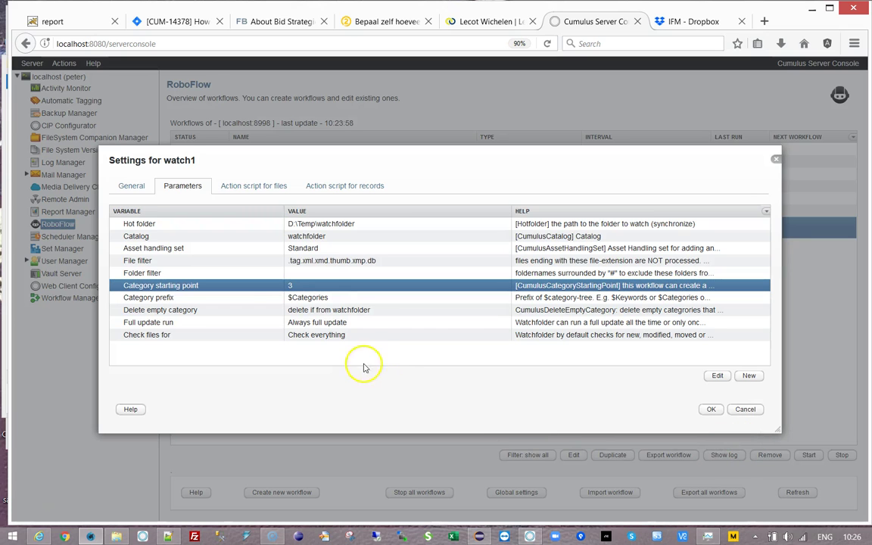
Set the Category prefix parameter of the watch1 workflow to $Sources and check the Delete empty category parameter
{"action": "double_click", "coordinate": [324, 299]}
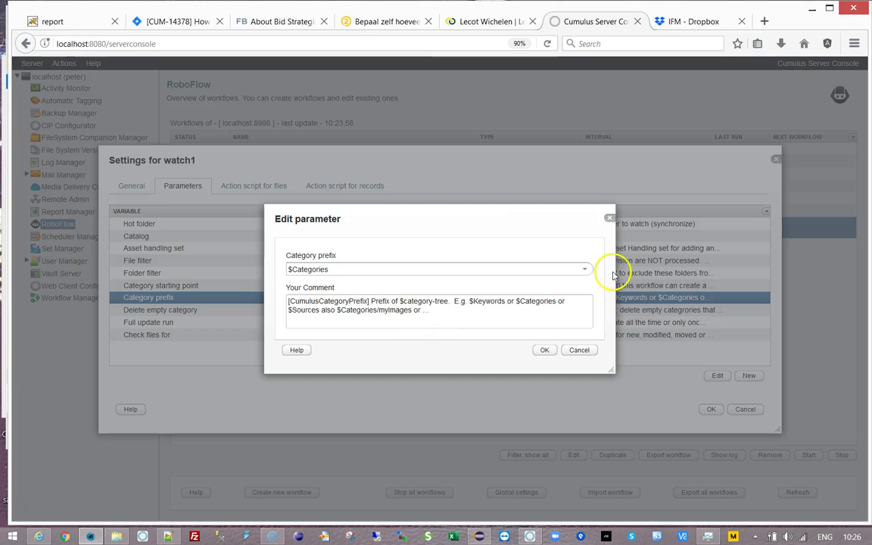
{"action": "left_click", "coordinate": [582, 269]}
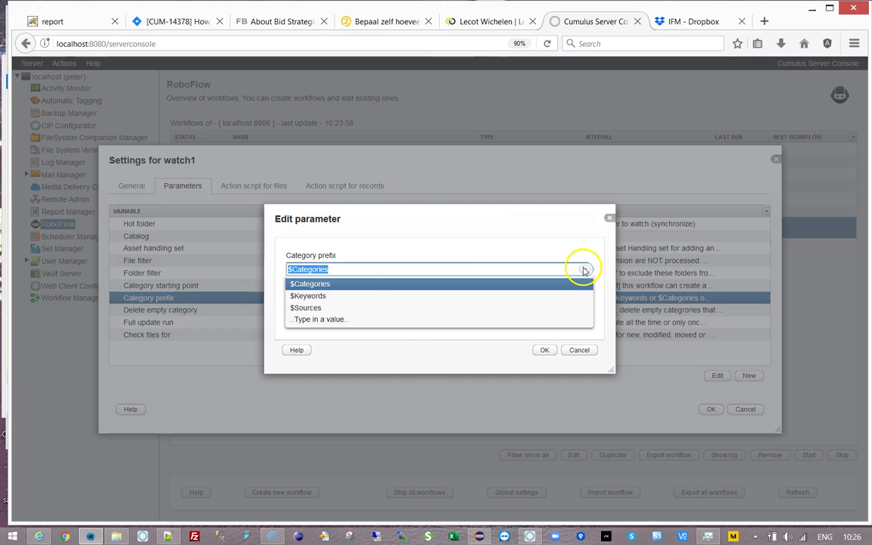
{"action": "left_click", "coordinate": [313, 308]}
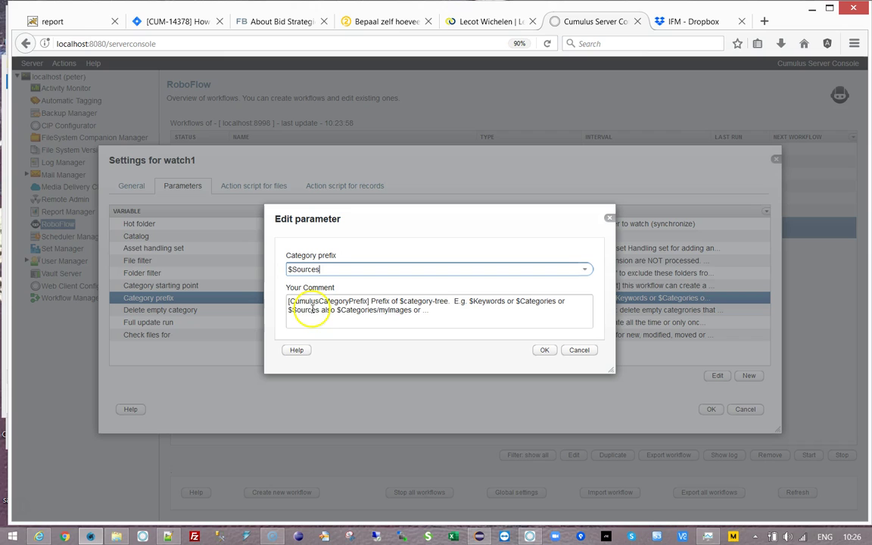
{"action": "left_click", "coordinate": [543, 353]}
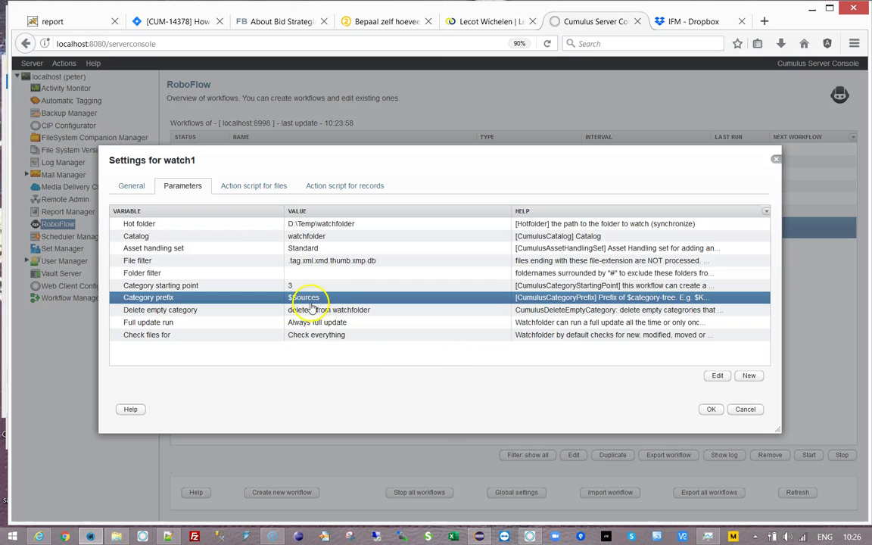
{"action": "left_click", "coordinate": [141, 310]}
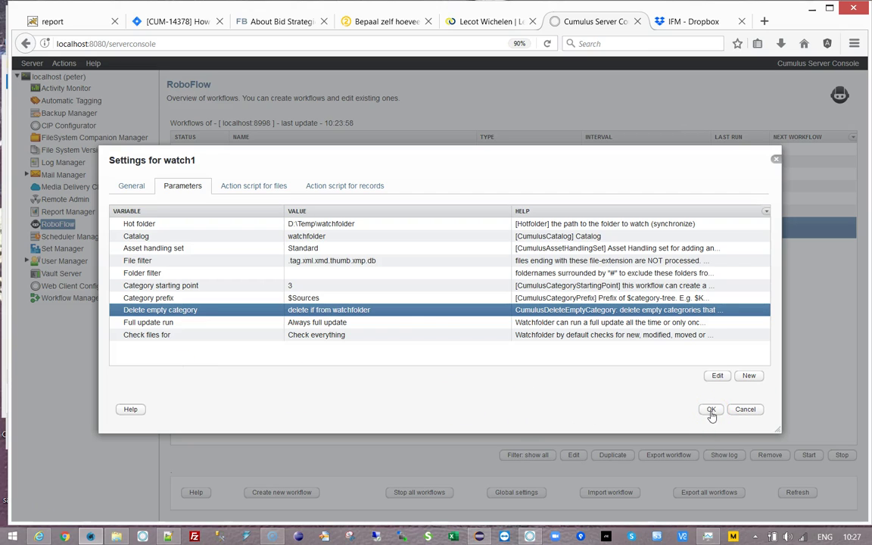
Set the Folder filter parameter to folder4 and save the watch1 workflow settings
{"action": "left_click", "coordinate": [302, 276]}
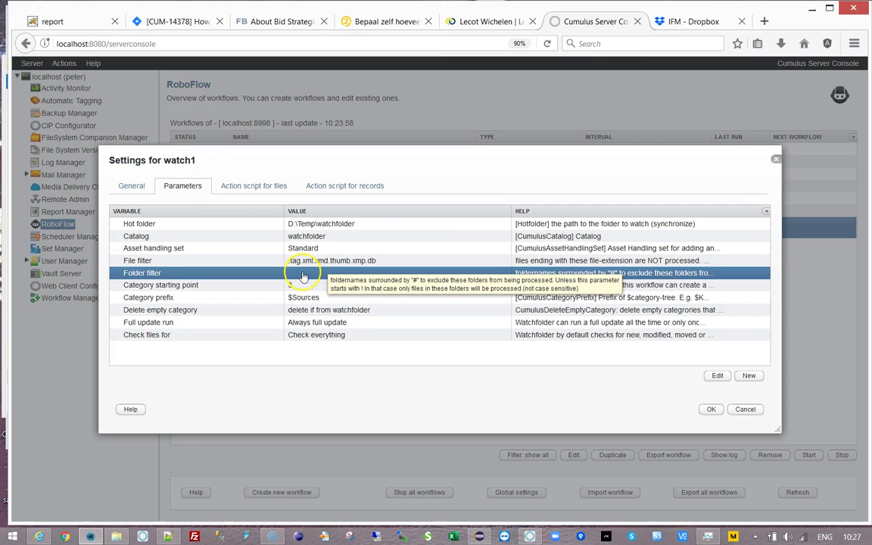
{"action": "double_click", "coordinate": [306, 277]}
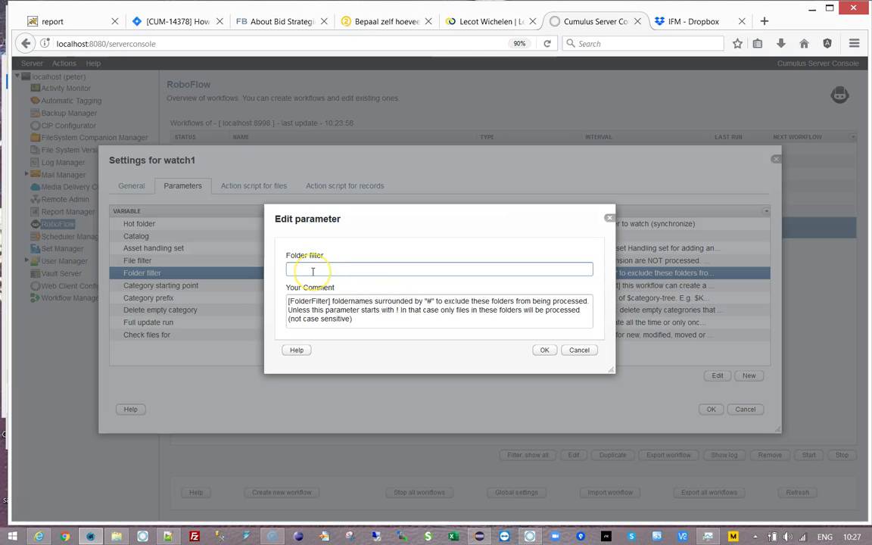
{"action": "left_click", "coordinate": [304, 268]}
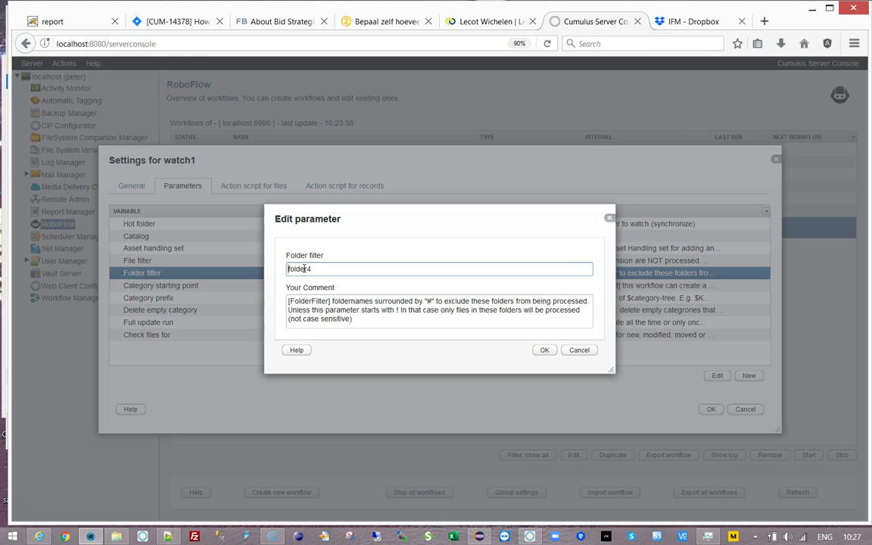
{"action": "left_click", "coordinate": [344, 271]}
{"action": "left_click", "coordinate": [555, 350]}
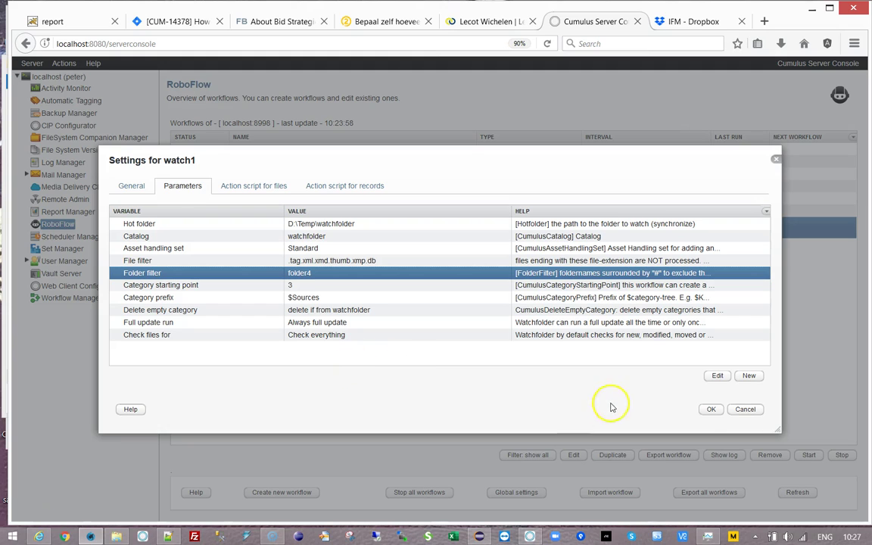
{"action": "left_click", "coordinate": [711, 409]}
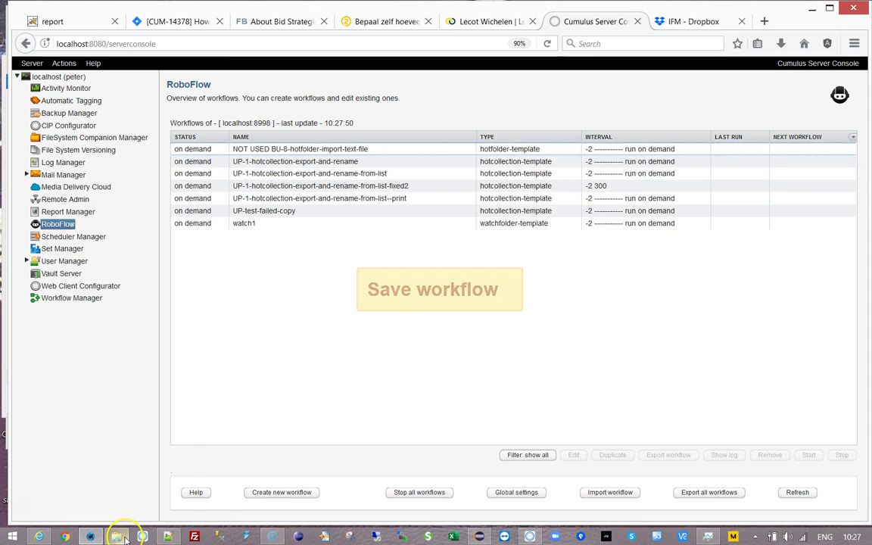
Start the watch1 workflow on demand and open its log to read the run's entries through to the end
{"action": "mouse_move", "coordinate": [126, 539]}
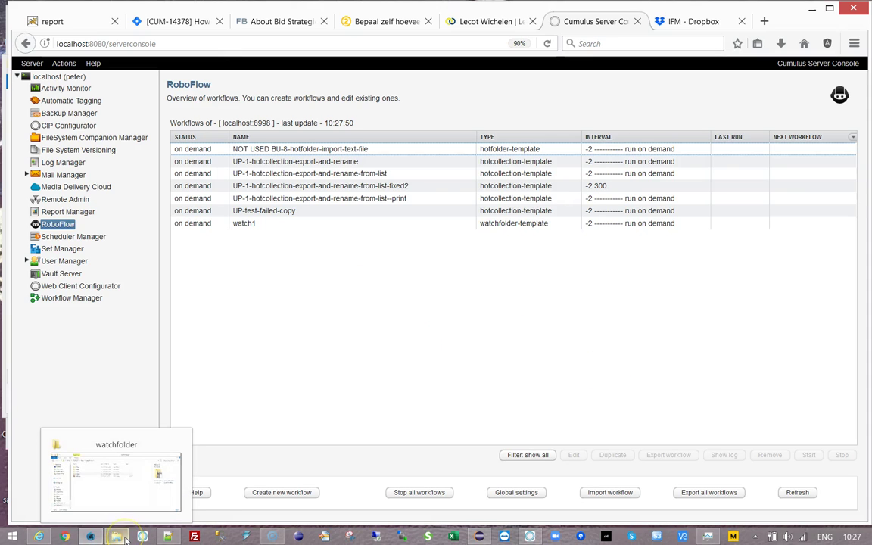
{"action": "left_click", "coordinate": [243, 223]}
{"action": "left_click", "coordinate": [809, 453]}
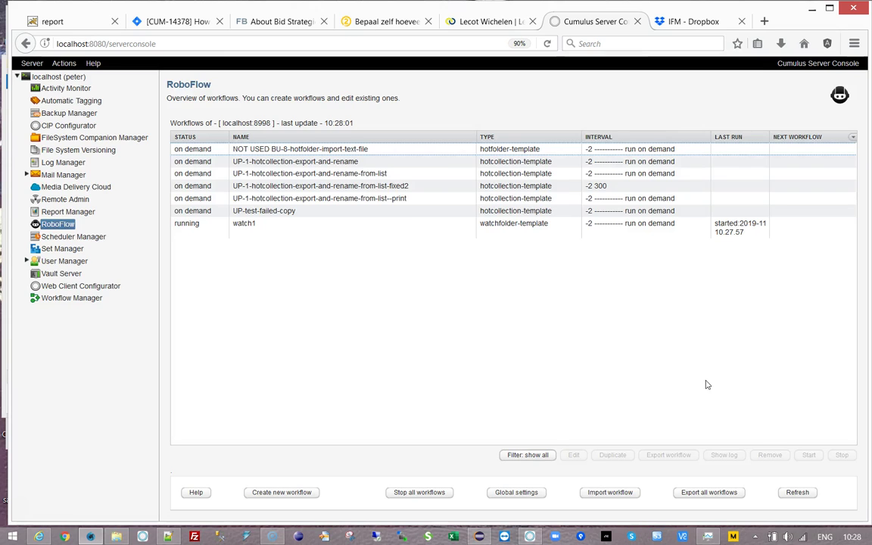
{"action": "left_click", "coordinate": [336, 262]}
{"action": "left_click", "coordinate": [253, 224]}
{"action": "left_click", "coordinate": [712, 456]}
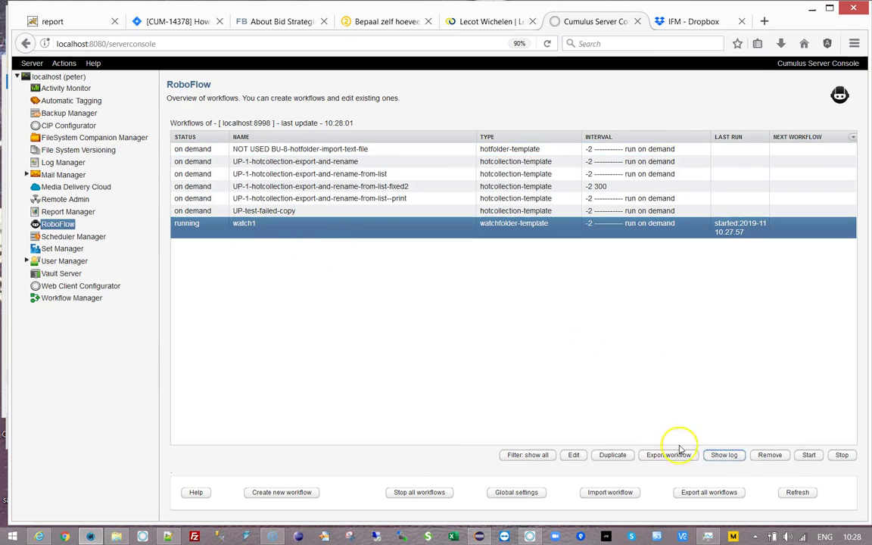
{"action": "left_click_drag", "start_coordinate": [753, 240], "coordinate": [775, 371]}
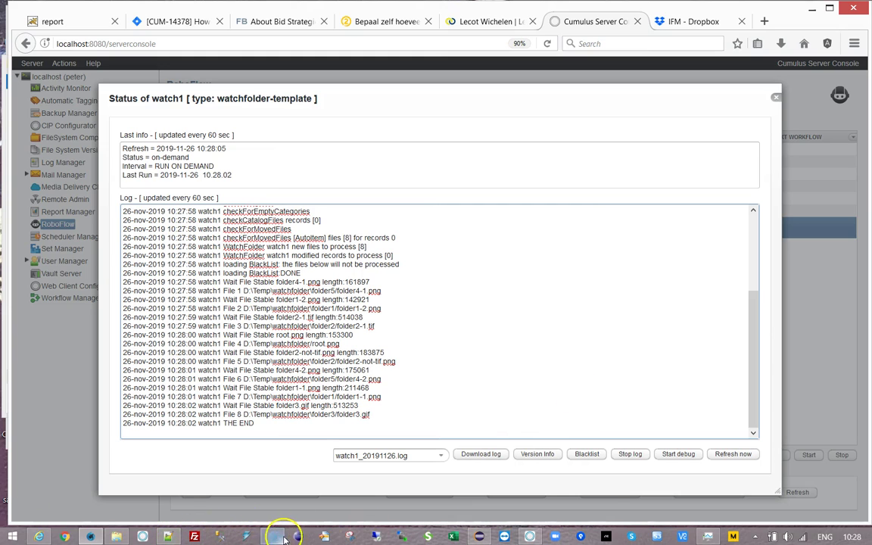
Switch to File Explorer and rename folder5 in D:\Temp\watchfolder as folder4
{"action": "left_click", "coordinate": [114, 537]}
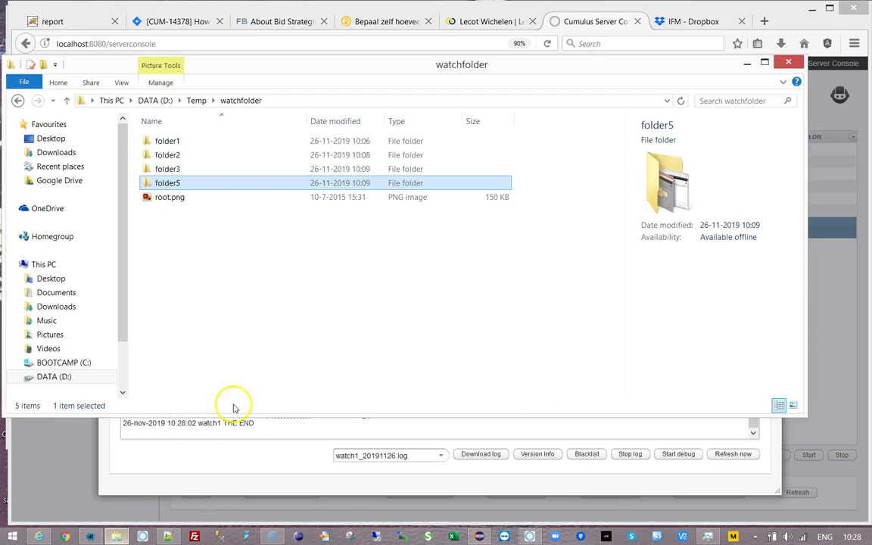
{"action": "mouse_move", "coordinate": [166, 185]}
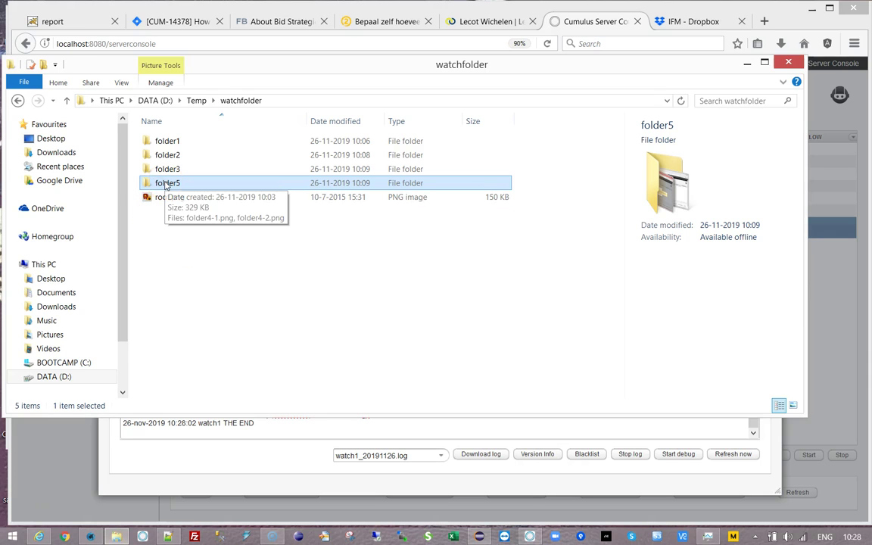
{"action": "left_click", "coordinate": [165, 185]}
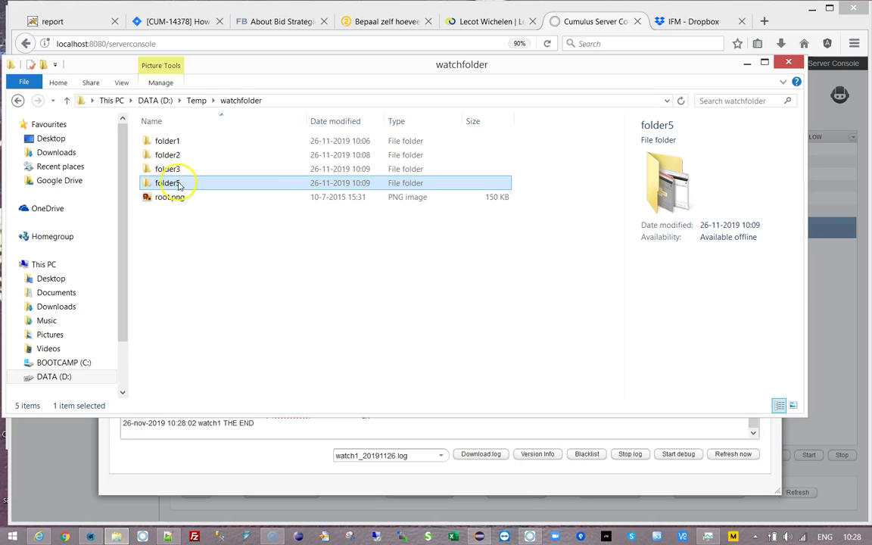
{"action": "left_click", "coordinate": [216, 191]}
{"action": "key", "text": "BackSpace"}
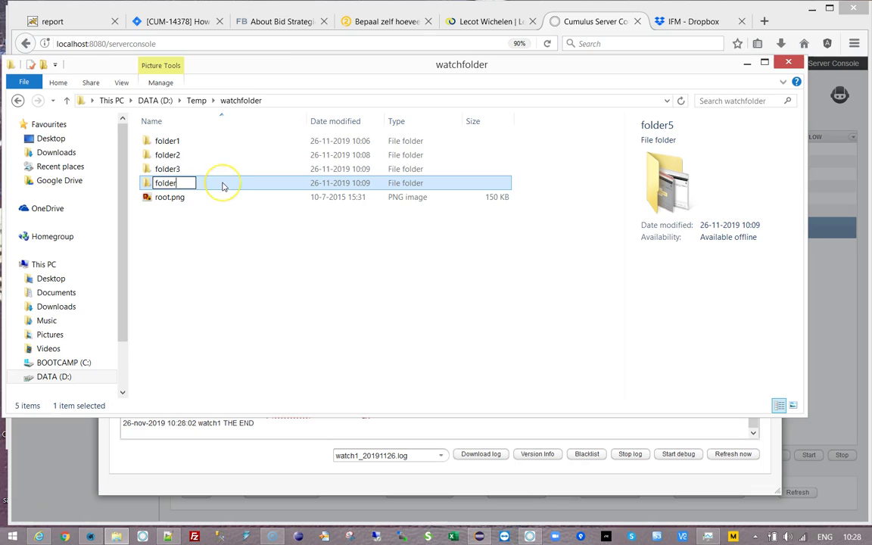
{"action": "key", "text": "Return"}
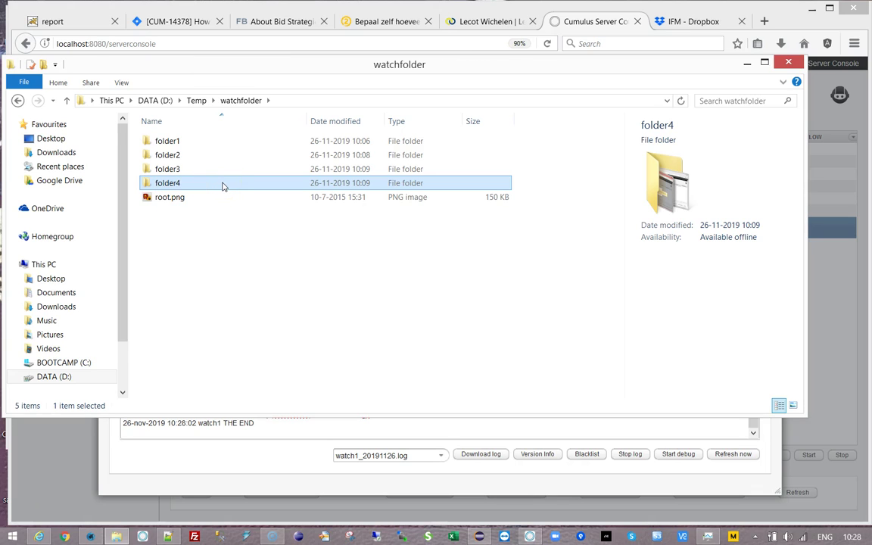
Switch to the Cumulus client and inspect the imported records in the watchfolder catalog, selecting folder4-1.png
{"action": "left_click", "coordinate": [263, 452]}
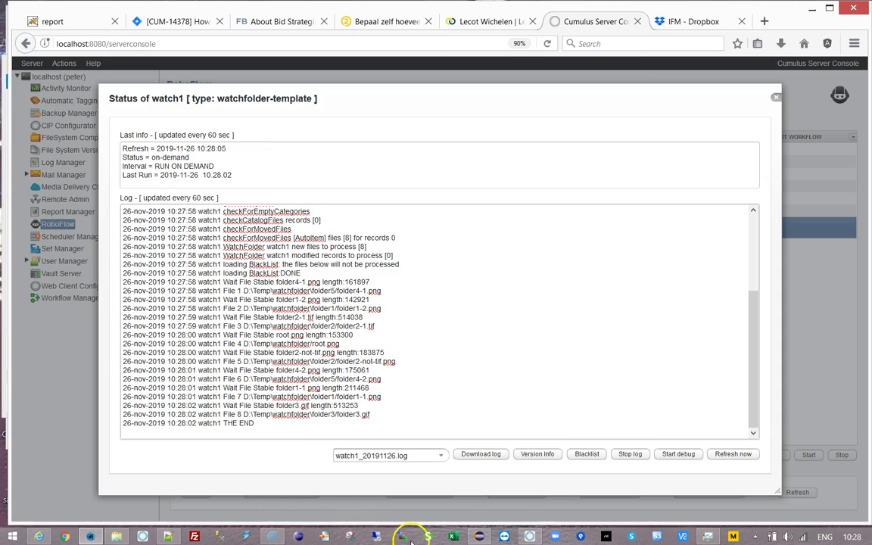
{"action": "left_click", "coordinate": [533, 536]}
{"action": "left_click", "coordinate": [291, 231]}
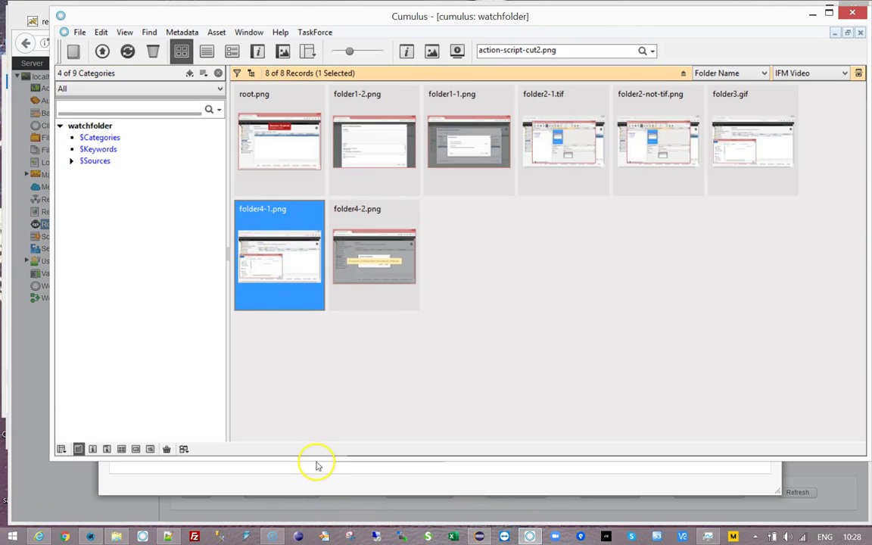
{"action": "left_click", "coordinate": [364, 478]}
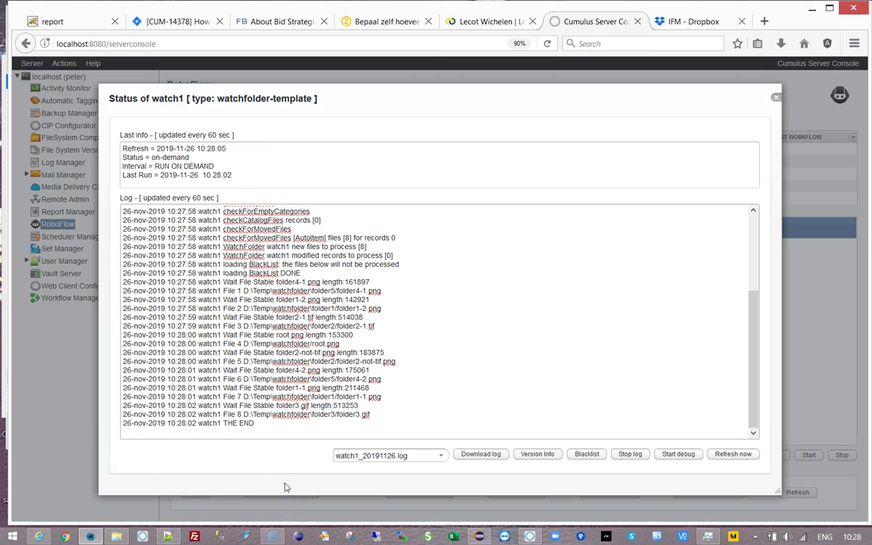
Run the watch1 workflow again, and expand $Sources and its watchfolder category in the Cumulus client
{"action": "left_click", "coordinate": [777, 99]}
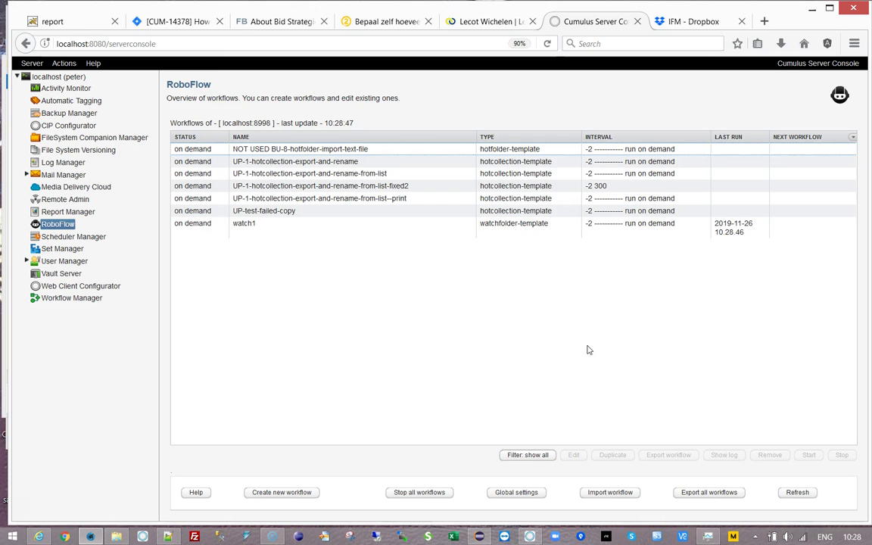
{"action": "left_click", "coordinate": [250, 224]}
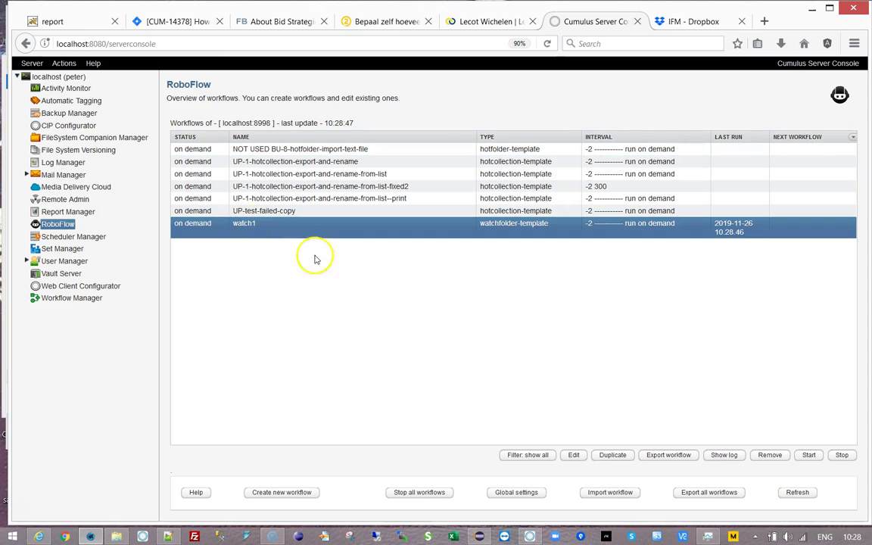
{"action": "left_click", "coordinate": [529, 536]}
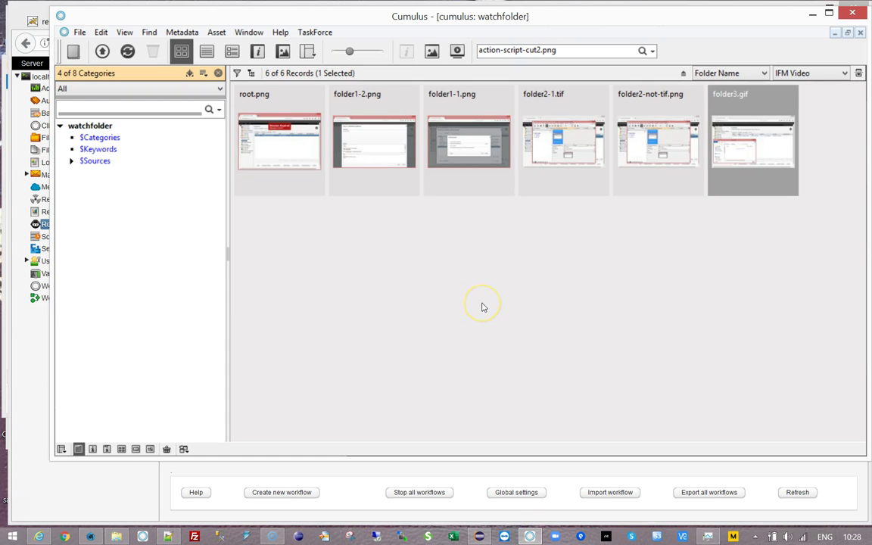
{"action": "left_click", "coordinate": [71, 161]}
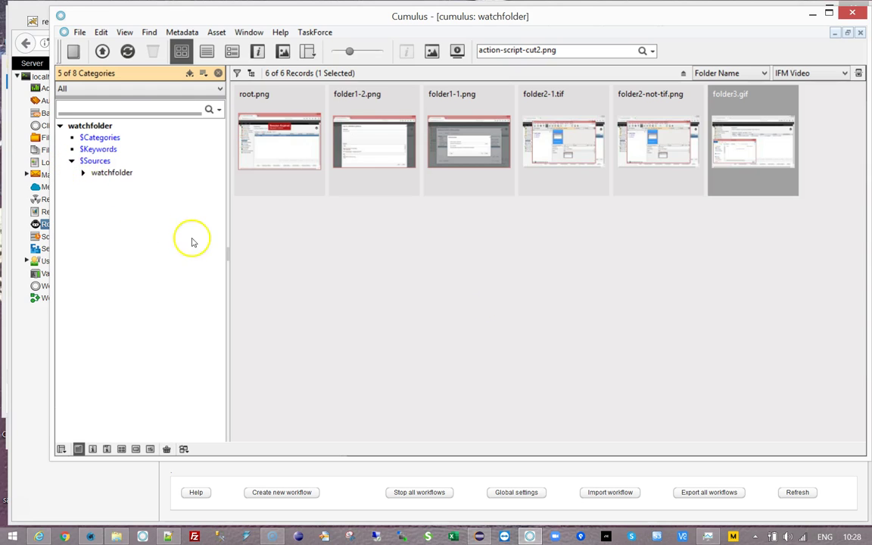
{"action": "left_click", "coordinate": [83, 172]}
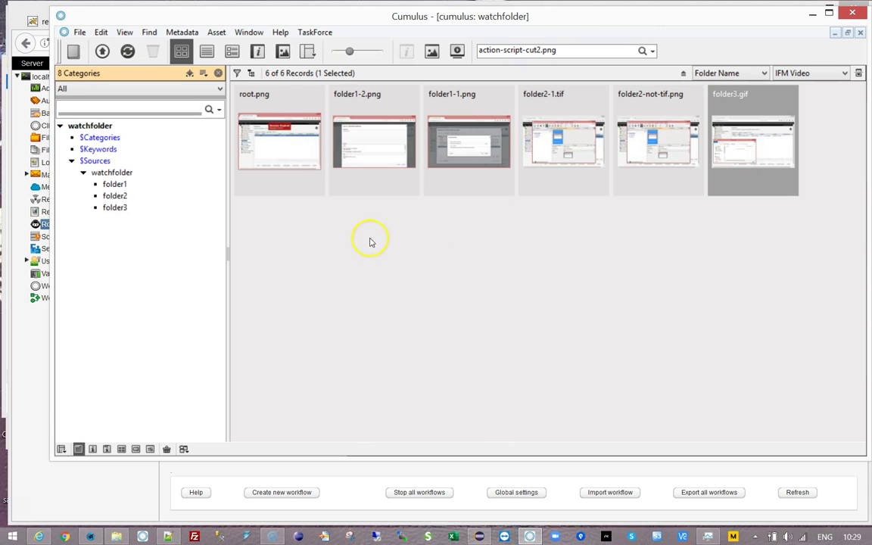
Check which records are assigned to the folder1, folder2, folder3 and watchfolder categories
{"action": "left_click", "coordinate": [114, 184]}
{"action": "left_click", "coordinate": [115, 196]}
{"action": "left_click", "coordinate": [116, 207]}
{"action": "left_click", "coordinate": [115, 184]}
{"action": "left_click", "coordinate": [115, 196]}
{"action": "left_click", "coordinate": [115, 207]}
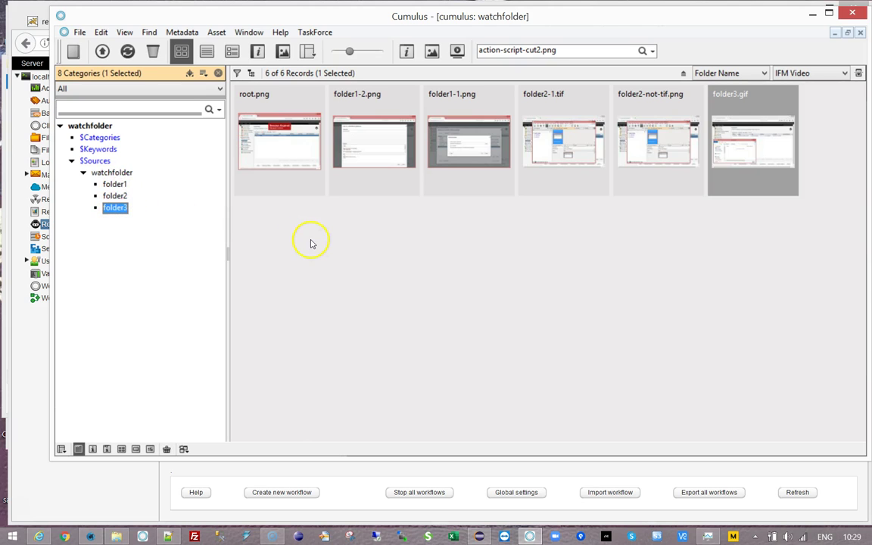
{"action": "left_click", "coordinate": [115, 184]}
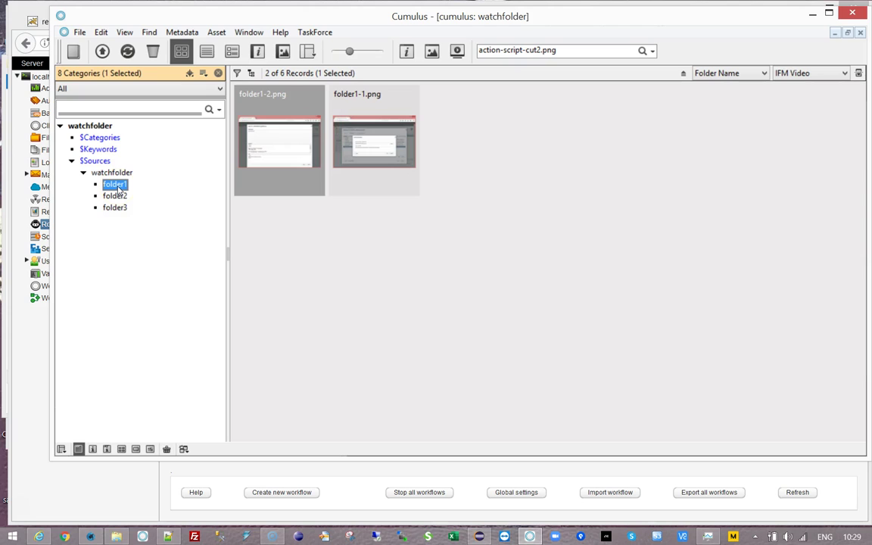
{"action": "left_click", "coordinate": [115, 196]}
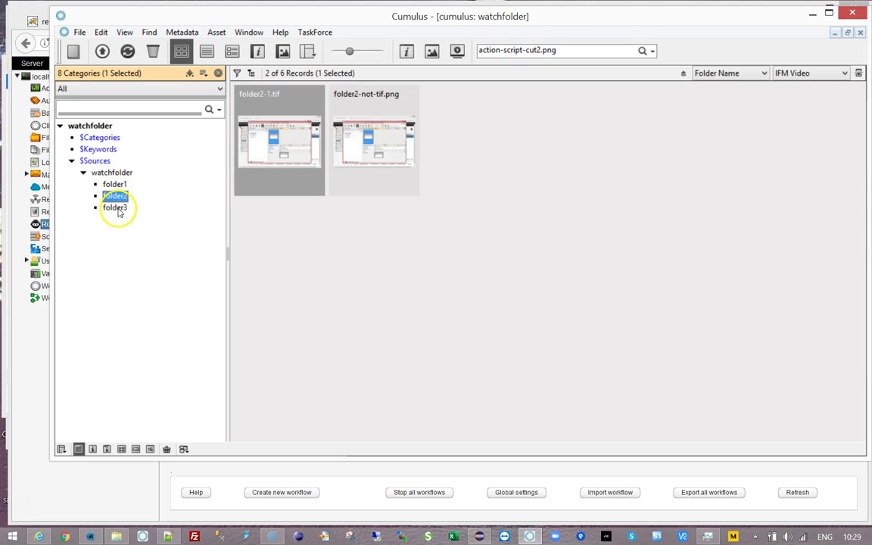
{"action": "left_click", "coordinate": [116, 208]}
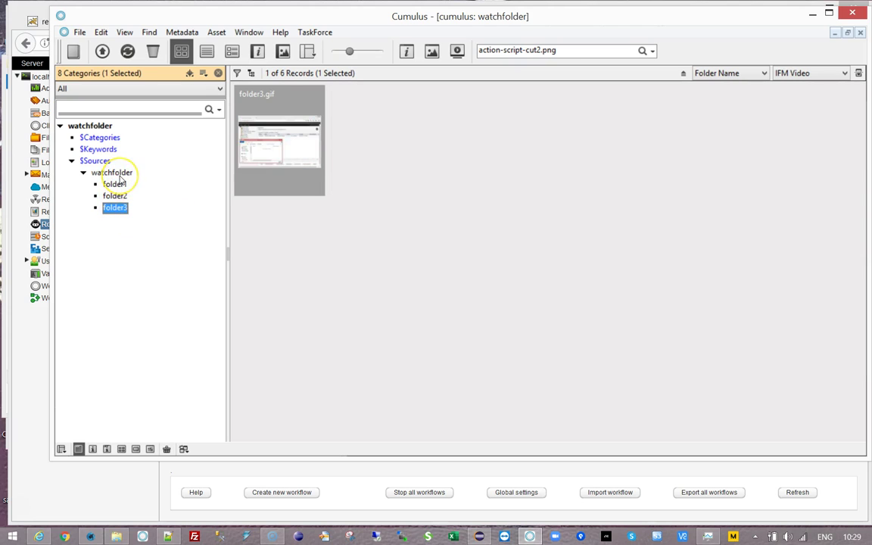
{"action": "left_click", "coordinate": [119, 175]}
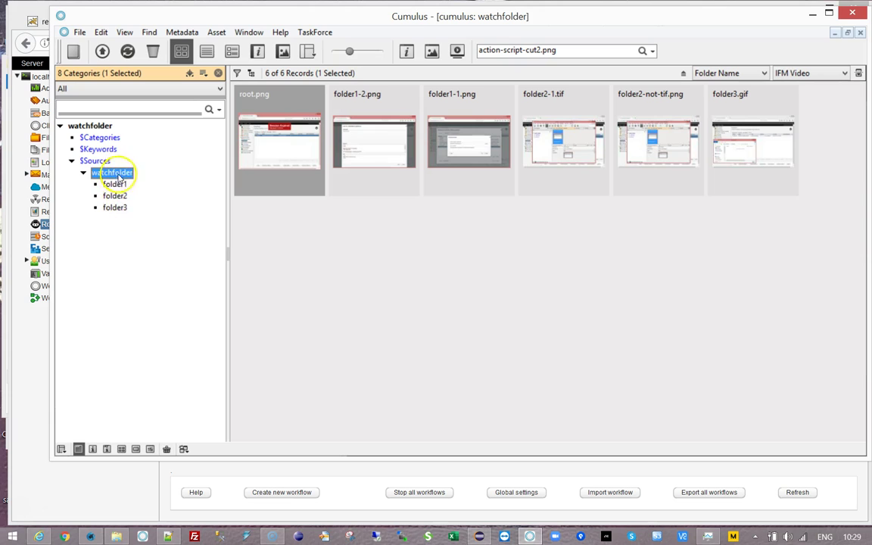
Delete the watchfolder category under $Sources, including its folder subcategories
{"action": "left_click_drag", "start_coordinate": [117, 179], "coordinate": [151, 53]}
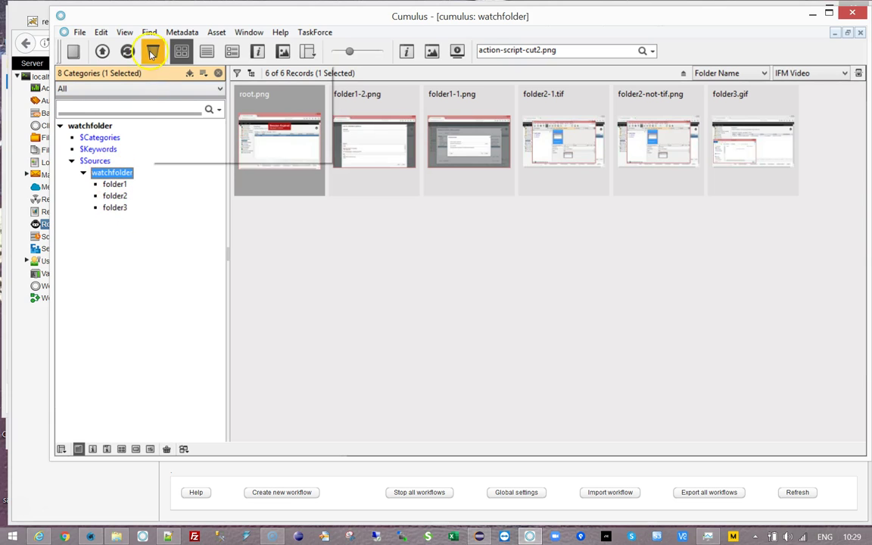
{"action": "left_click", "coordinate": [372, 284]}
{"action": "left_click", "coordinate": [283, 142]}
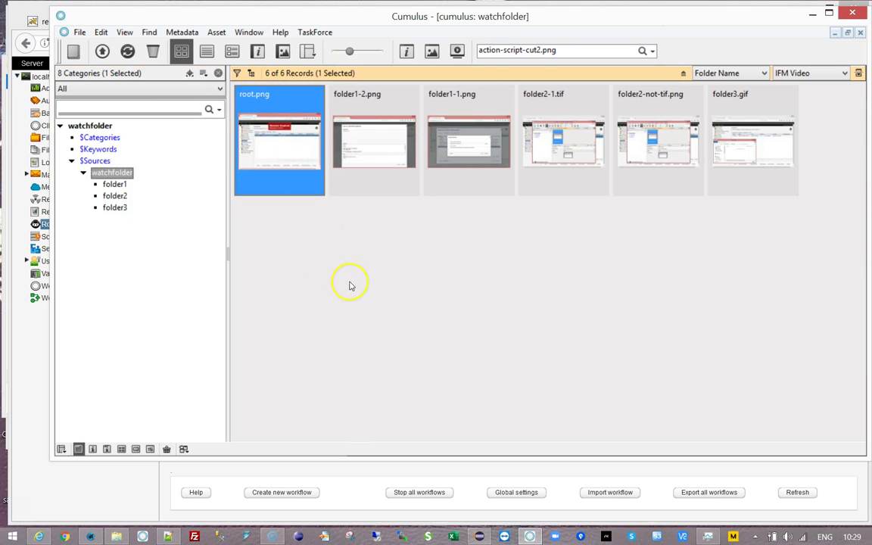
{"action": "left_click", "coordinate": [105, 162]}
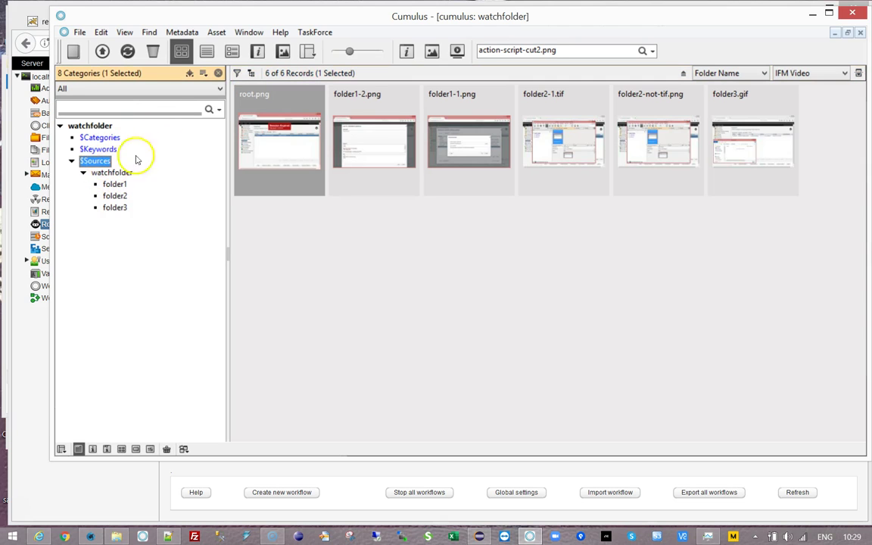
{"action": "left_click", "coordinate": [112, 172]}
{"action": "left_click", "coordinate": [152, 50]}
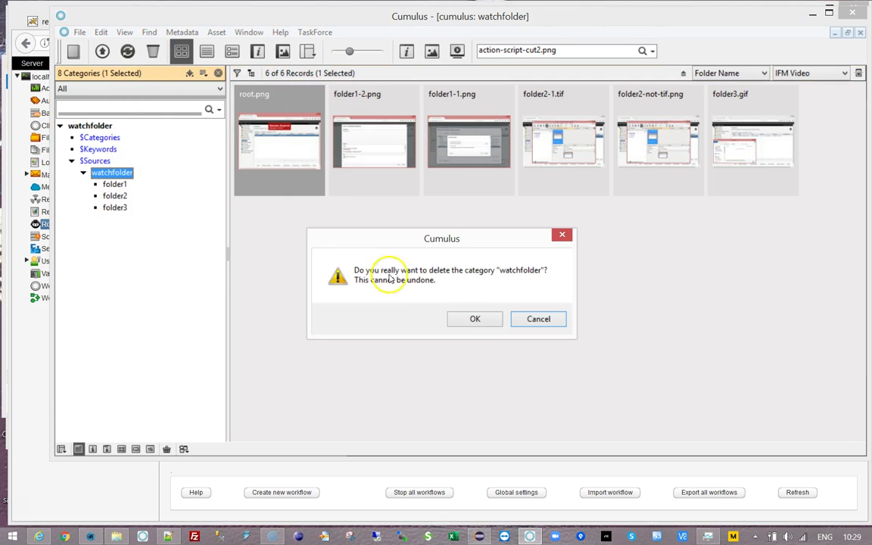
{"action": "left_click", "coordinate": [490, 317]}
Delete all records from root.png to folder3.gif from the catalog with Delete Record Only, keeping the assets
{"action": "left_click", "coordinate": [272, 115]}
{"action": "left_click", "coordinate": [765, 143], "text": "shift"}
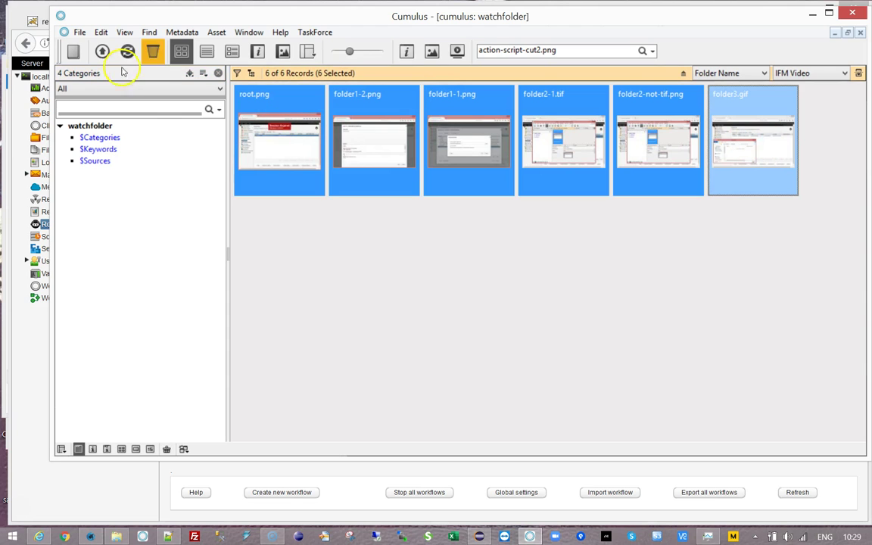
{"action": "left_click", "coordinate": [152, 50]}
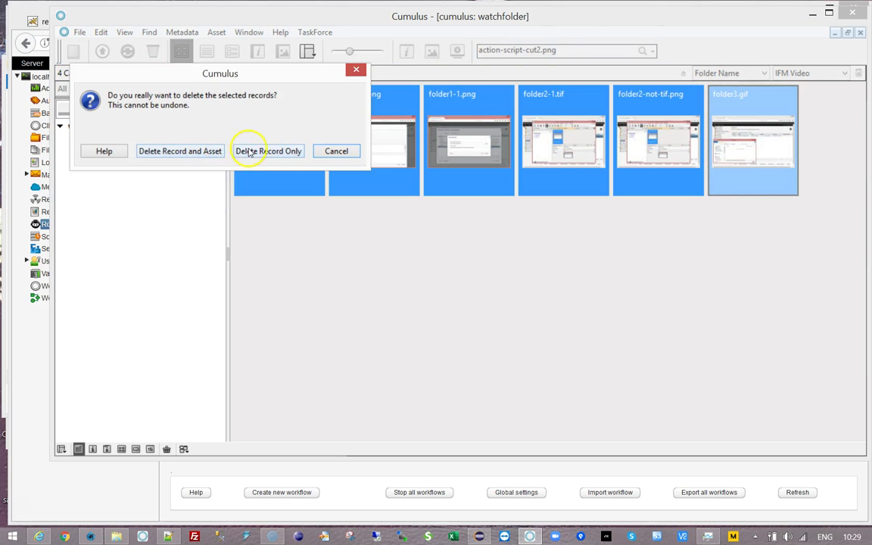
{"action": "left_click", "coordinate": [243, 150]}
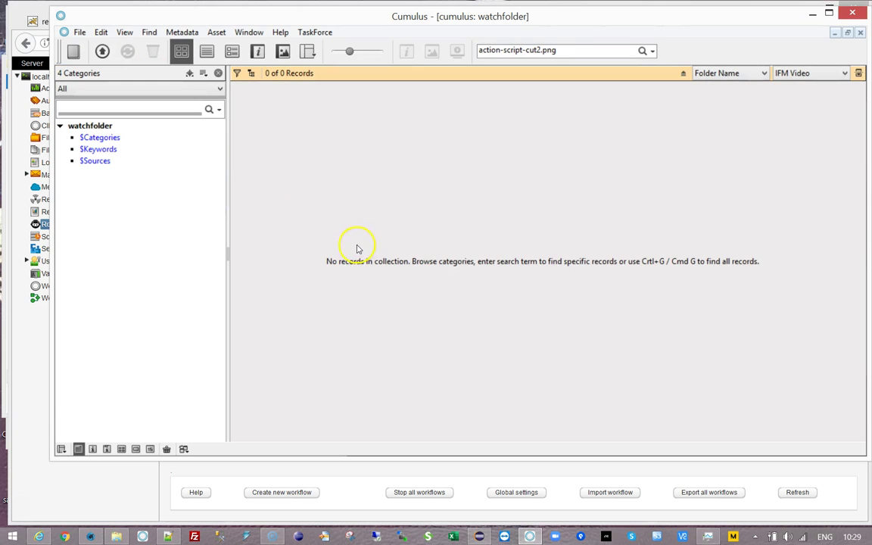
Review folder1 to folder4 and root.png in D:\Temp\watchfolder, and return to the RoboFlow workflow overview
{"action": "left_click", "coordinate": [146, 481]}
{"action": "left_click", "coordinate": [117, 535]}
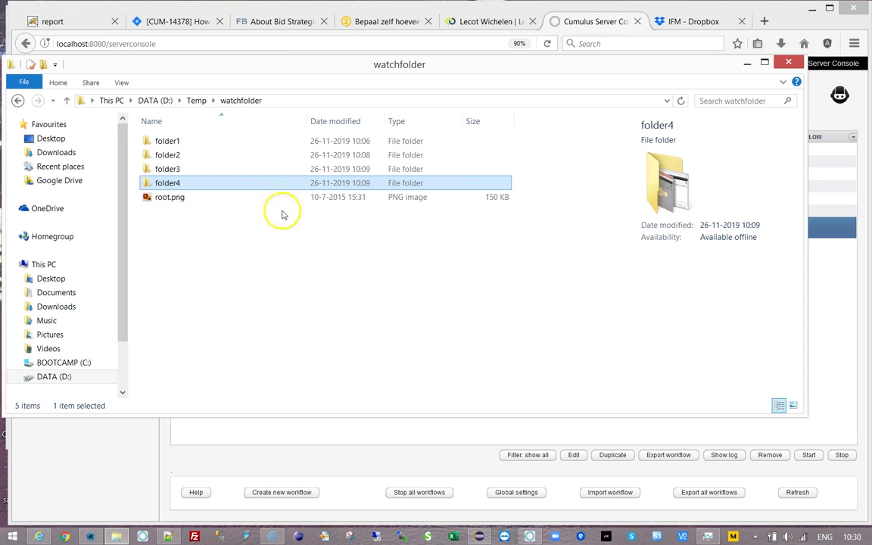
{"action": "left_click", "coordinate": [161, 142]}
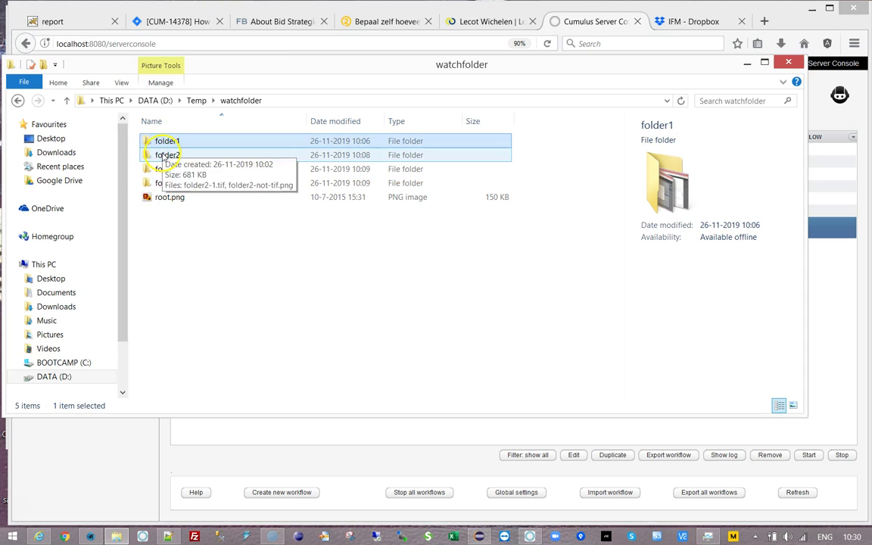
{"action": "left_click", "coordinate": [162, 154]}
{"action": "left_click", "coordinate": [161, 169]}
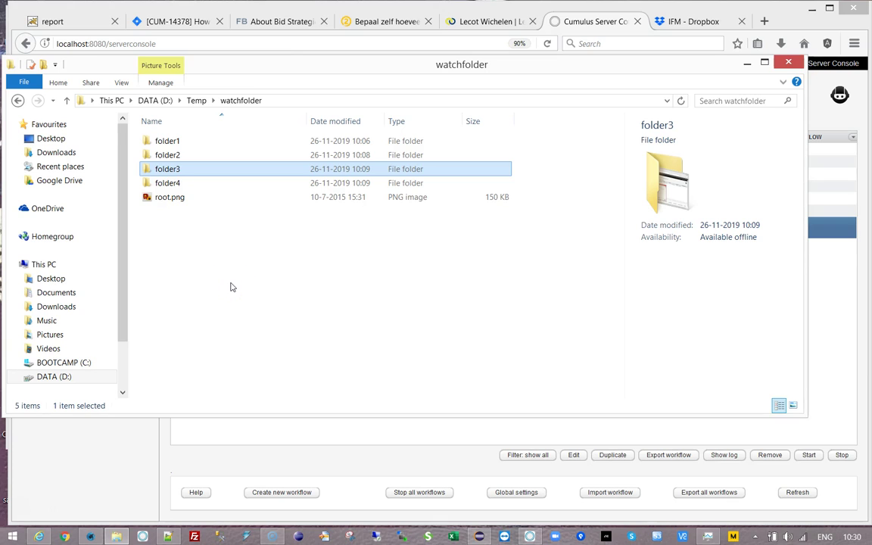
{"action": "left_click", "coordinate": [266, 439]}
{"action": "left_click", "coordinate": [155, 198]}
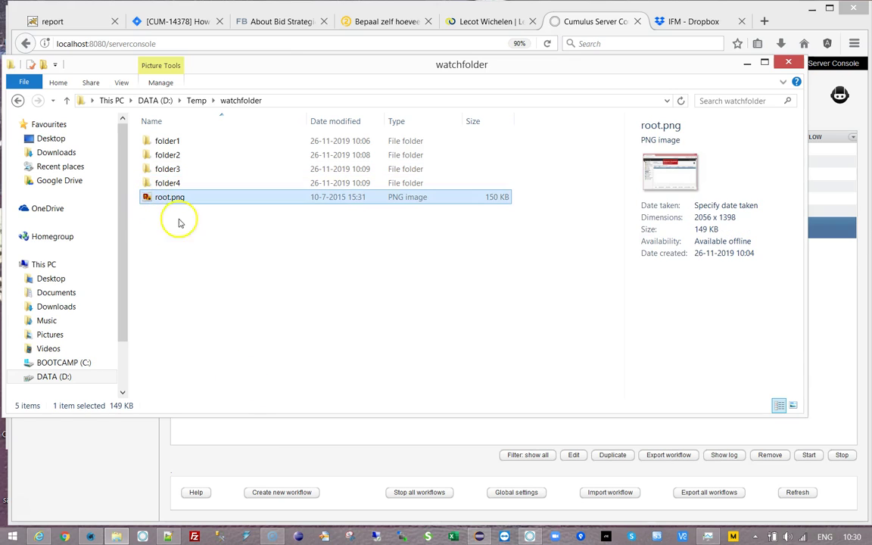
{"action": "left_click", "coordinate": [147, 181]}
{"action": "left_click", "coordinate": [254, 293]}
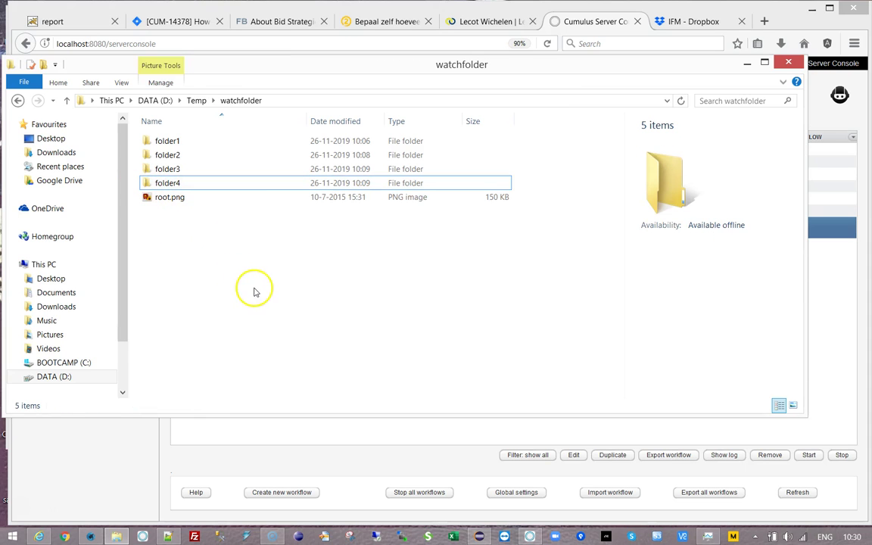
{"action": "left_click", "coordinate": [358, 471]}
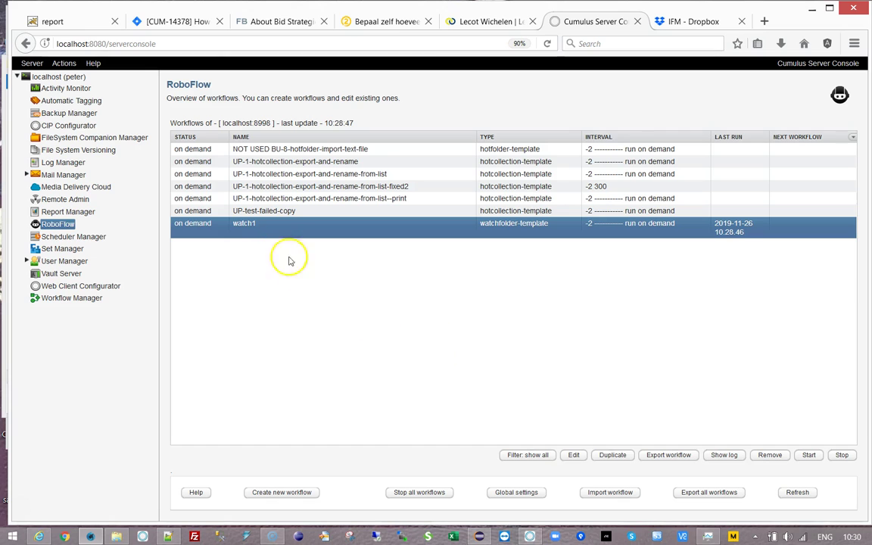
In the watch1 workflow parameters, set the Folder filter to ?!folder1#folder2#folder3
{"action": "double_click", "coordinate": [250, 225]}
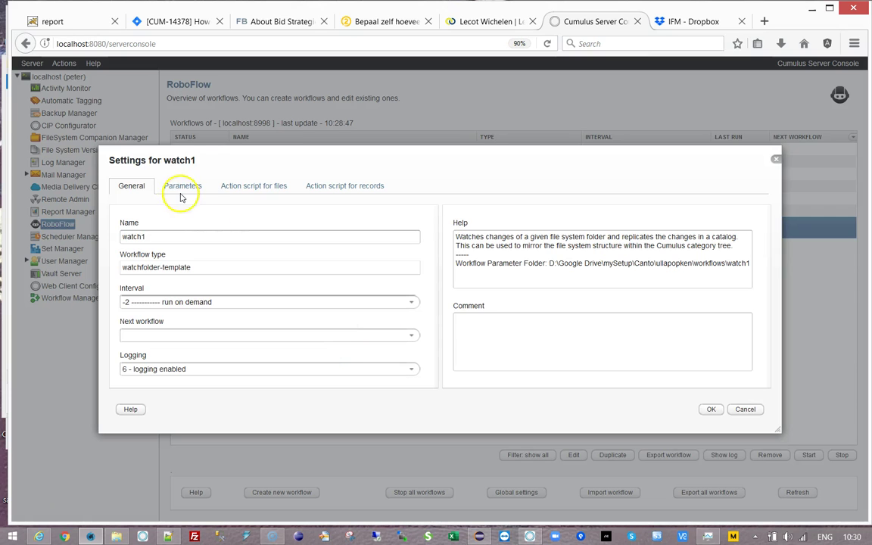
{"action": "left_click", "coordinate": [175, 189]}
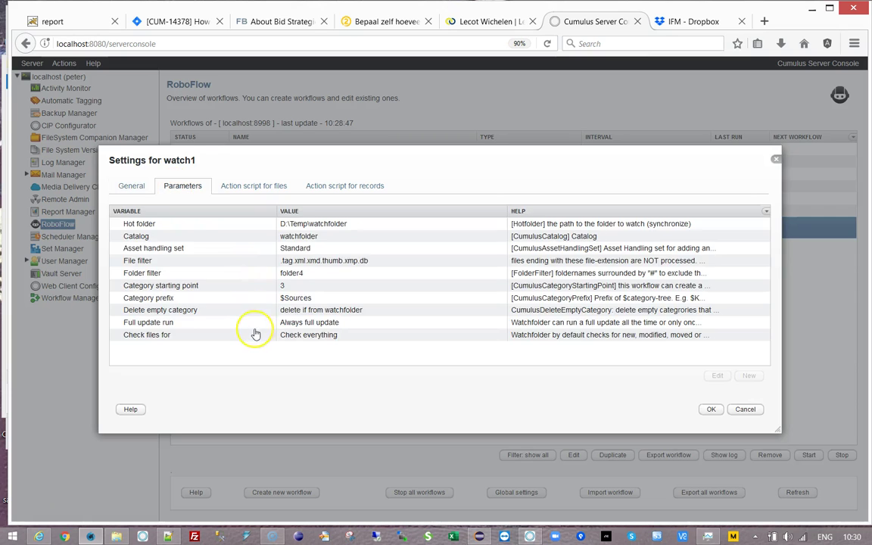
{"action": "left_click", "coordinate": [322, 225]}
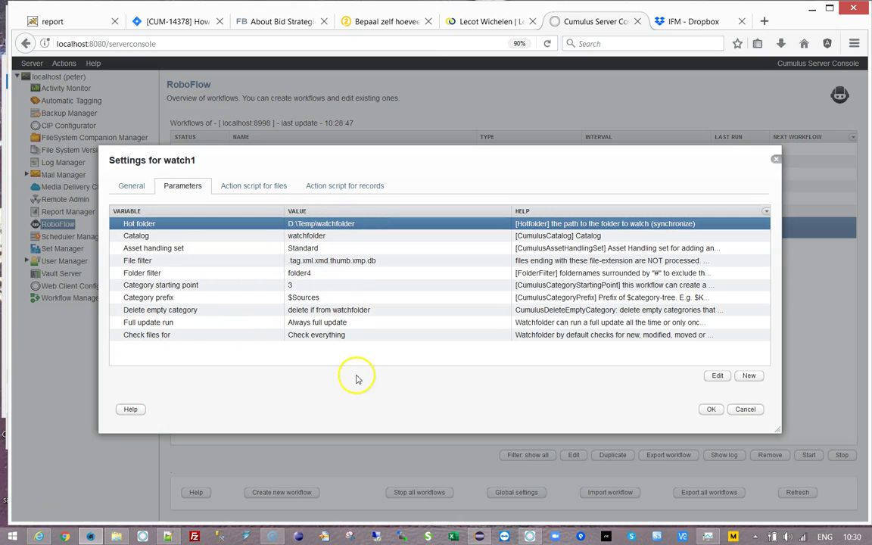
{"action": "double_click", "coordinate": [299, 275]}
{"action": "left_click_drag", "start_coordinate": [314, 269], "coordinate": [273, 259]}
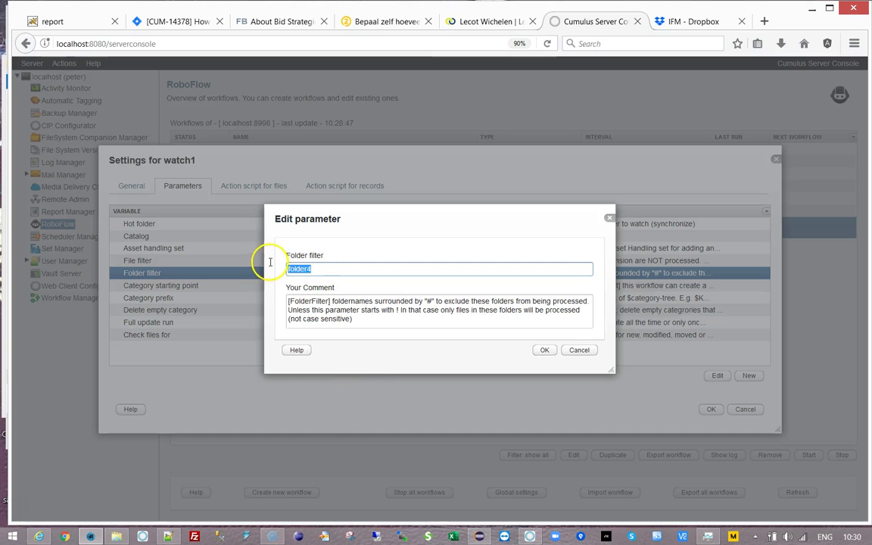
{"action": "left_click", "coordinate": [392, 349]}
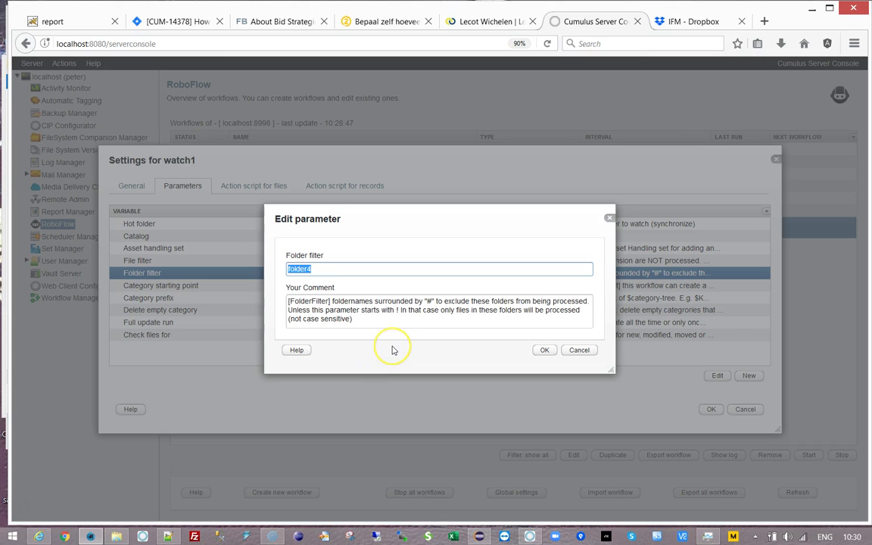
{"action": "type", "text": "fo"}
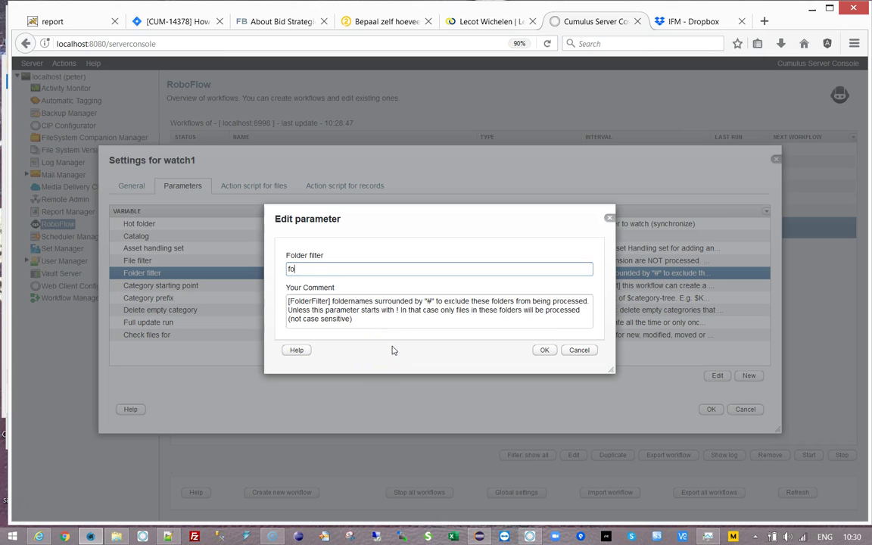
{"action": "type", "text": "lder1#folder2#folder3"}
{"action": "key", "text": "Left"}
{"action": "key", "text": "Left"}
{"action": "key", "text": "Left"}
{"action": "key", "text": "Left"}
{"action": "key", "text": "Left"}
{"action": "key", "text": "Left"}
{"action": "key", "text": "Left"}
{"action": "key", "text": "Left"}
{"action": "key", "text": "Left"}
{"action": "key", "text": "Left"}
{"action": "key", "text": "Left"}
{"action": "key", "text": "Left"}
{"action": "key", "text": "Left"}
{"action": "key", "text": "Left"}
{"action": "key", "text": "Left"}
{"action": "key", "text": "Left"}
{"action": "key", "text": "Left"}
{"action": "key", "text": "Left"}
{"action": "key", "text": "Left"}
{"action": "key", "text": "Left"}
{"action": "key", "text": "Left"}
{"action": "key", "text": "Left"}
{"action": "type", "text": "!"}
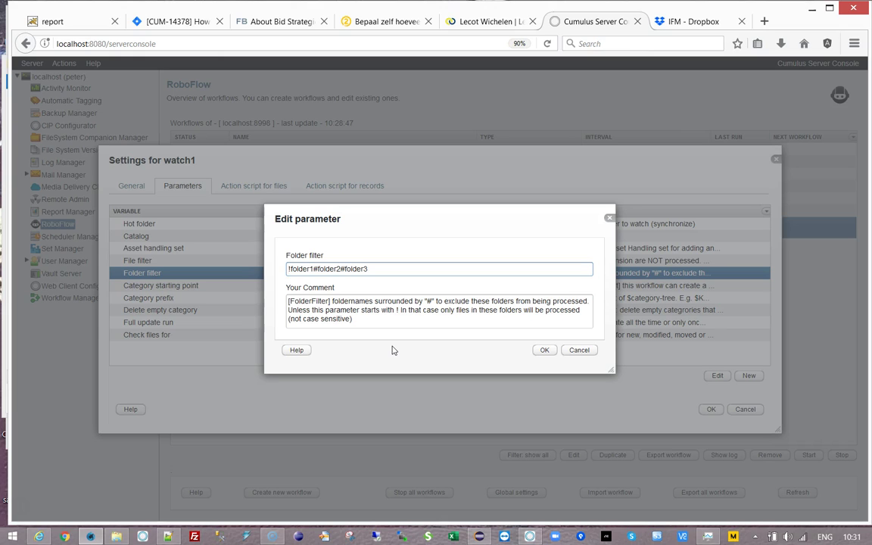
{"action": "type", "text": "?"}
{"action": "left_click", "coordinate": [544, 350]}
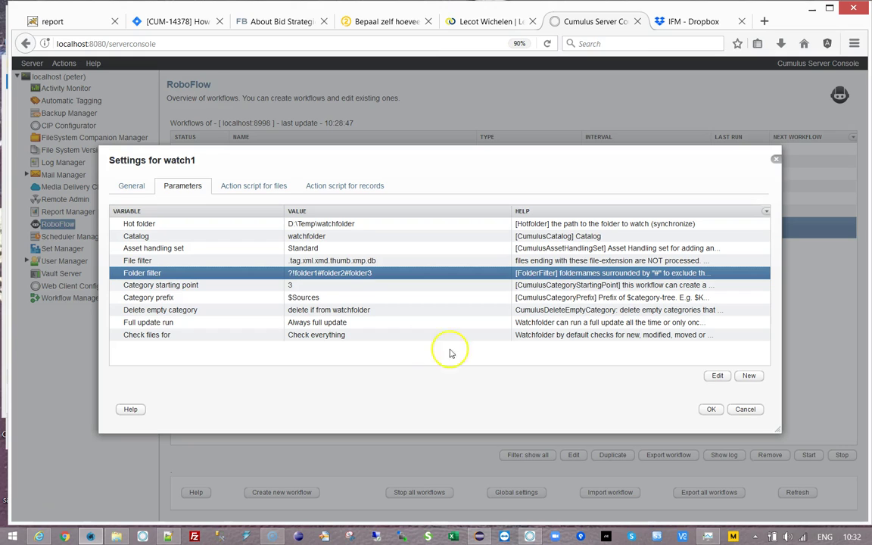
Set the Category starting point parameter to 4 and save the watch1 workflow settings
{"action": "double_click", "coordinate": [394, 285]}
{"action": "double_click", "coordinate": [282, 269]}
{"action": "type", "text": "4"}
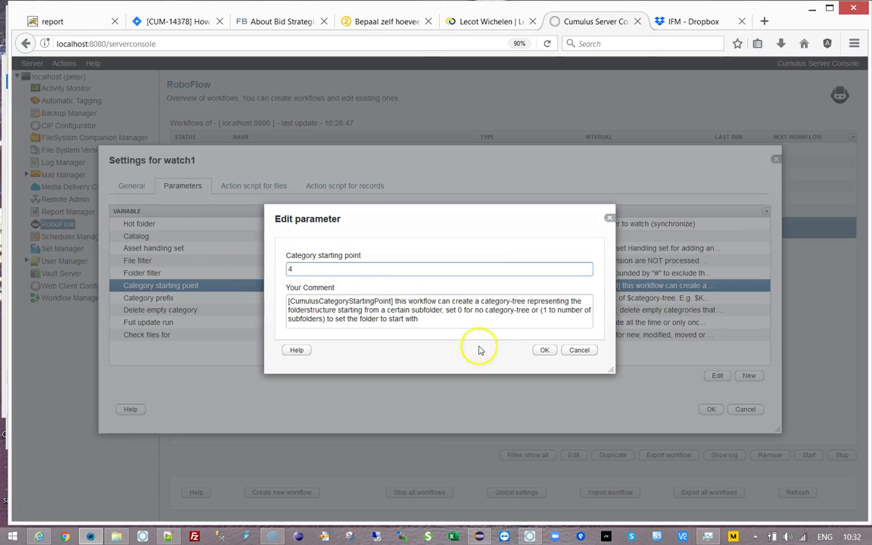
{"action": "left_click", "coordinate": [544, 349]}
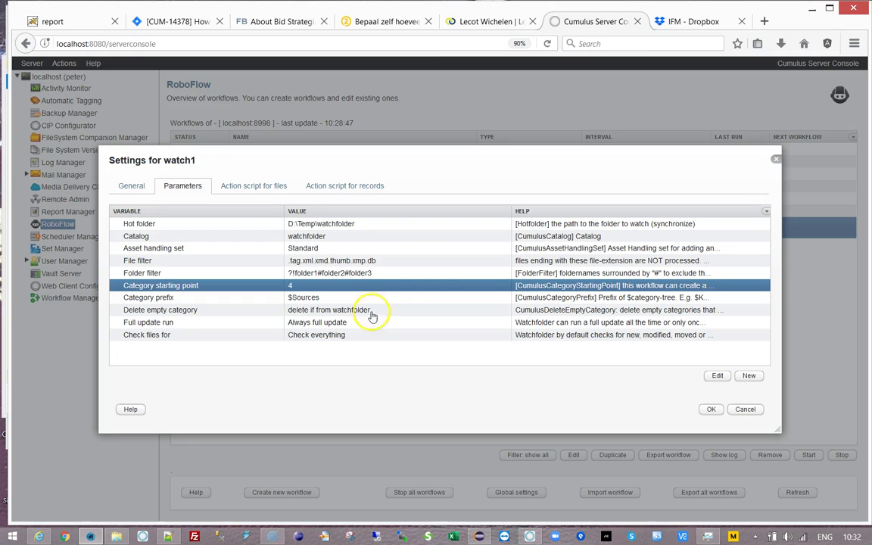
{"action": "left_click", "coordinate": [711, 409]}
Check the Cumulus watchfolder catalog briefly, return to the RoboFlow overview and start the watch1 workflow
{"action": "left_click", "coordinate": [530, 536]}
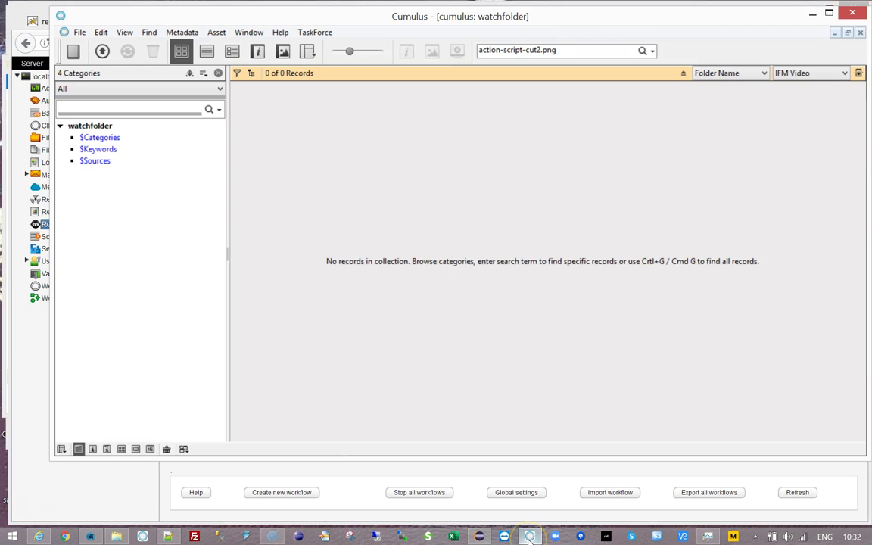
{"action": "left_click", "coordinate": [529, 536]}
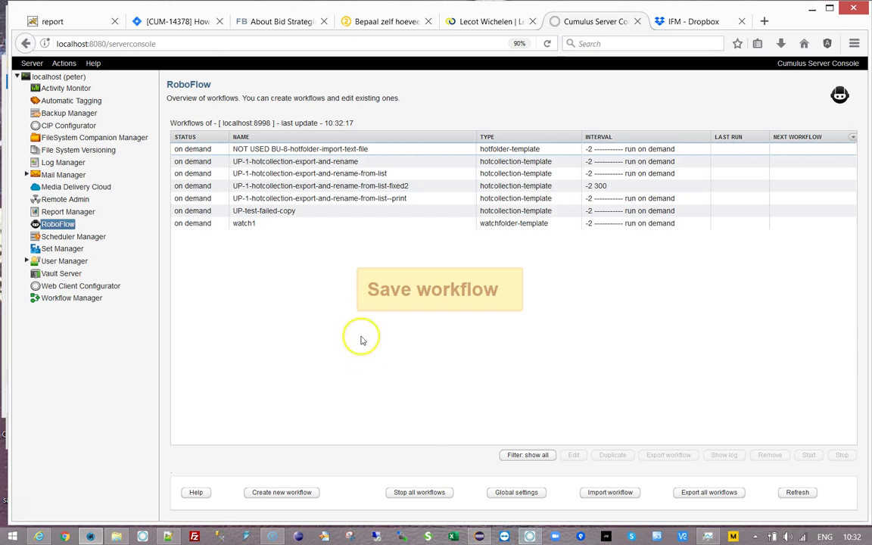
{"action": "left_click", "coordinate": [242, 223]}
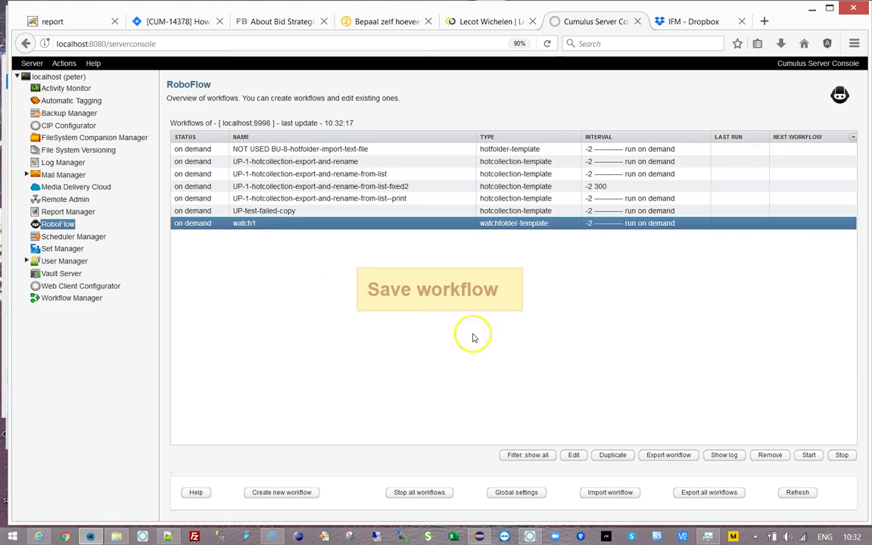
{"action": "left_click", "coordinate": [809, 455]}
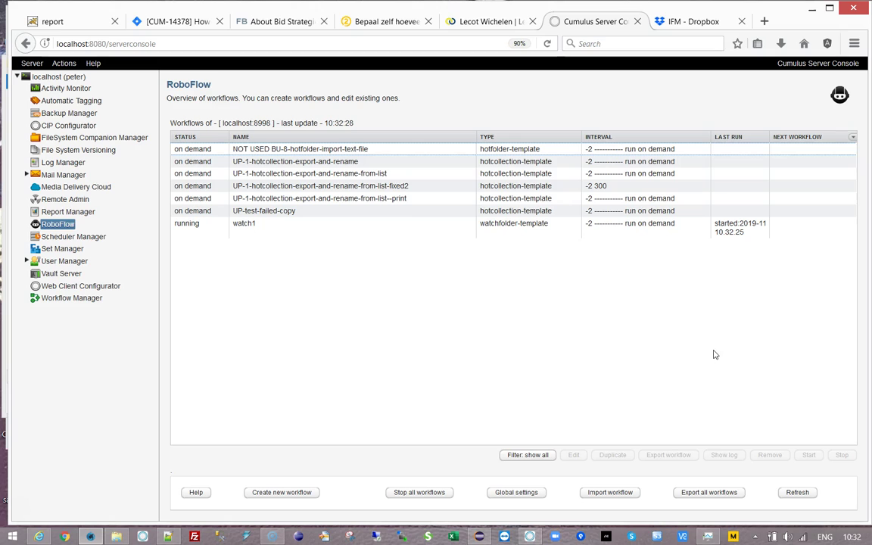
Review the watch1 run log through to its last entries
{"action": "left_click", "coordinate": [252, 225]}
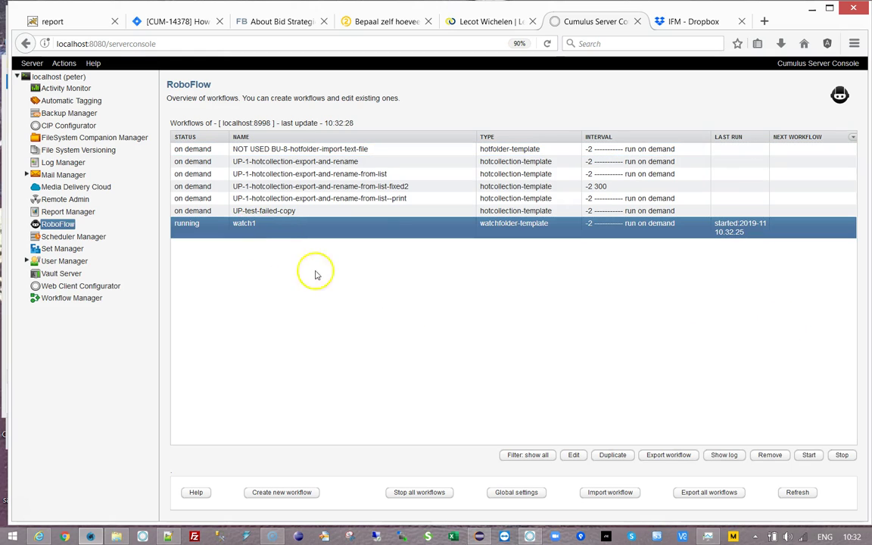
{"action": "left_click", "coordinate": [723, 455]}
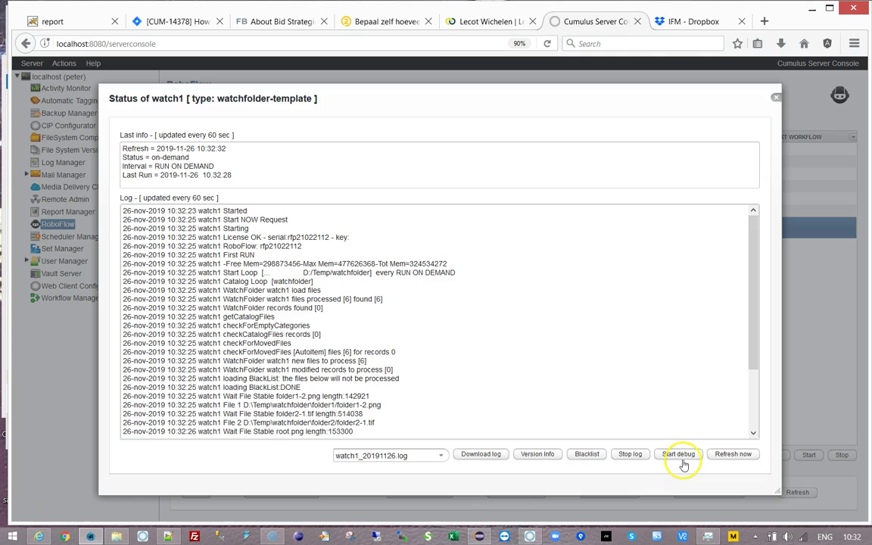
{"action": "left_click_drag", "start_coordinate": [755, 239], "coordinate": [755, 331]}
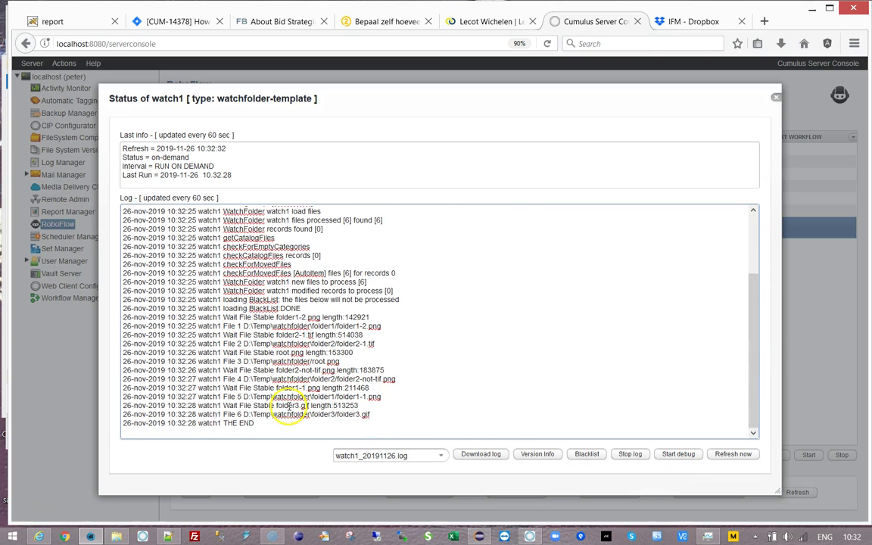
Compare D:\Temp\watchfolder with the Cumulus catalog, expanding $Sources and showing all records of the watchfolder catalog
{"action": "left_click", "coordinate": [116, 537]}
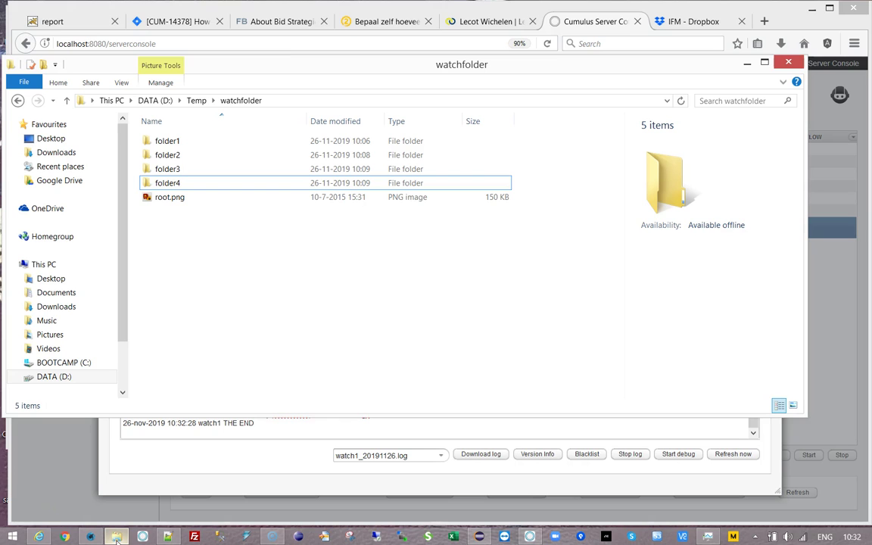
{"action": "left_click", "coordinate": [533, 537]}
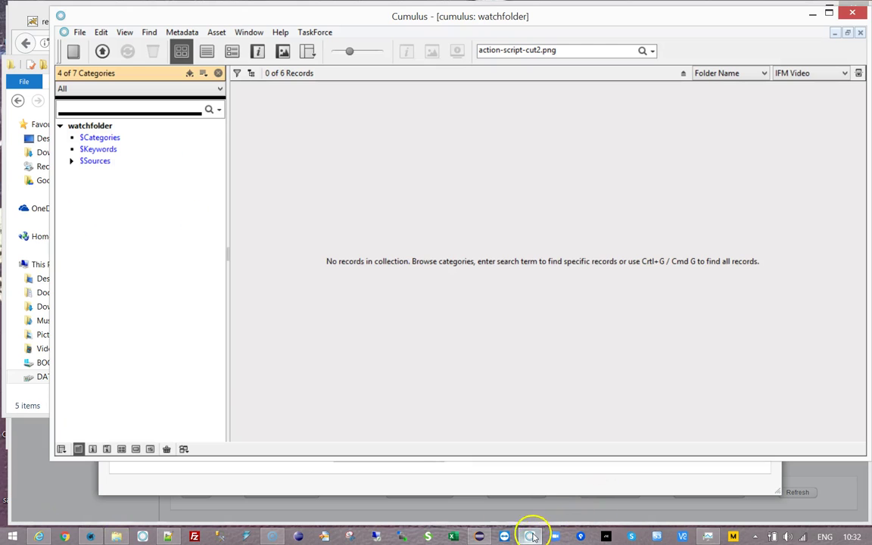
{"action": "left_click", "coordinate": [71, 162]}
{"action": "left_click", "coordinate": [98, 164]}
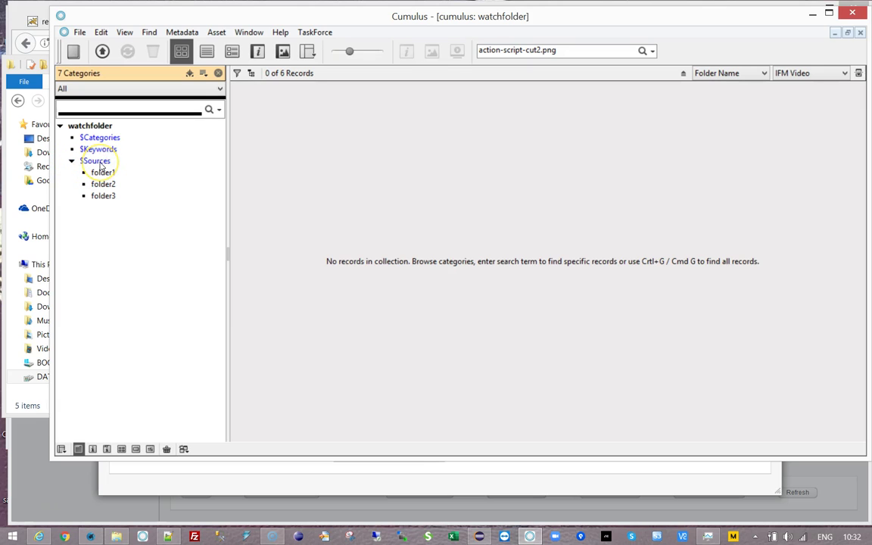
{"action": "left_click", "coordinate": [90, 125]}
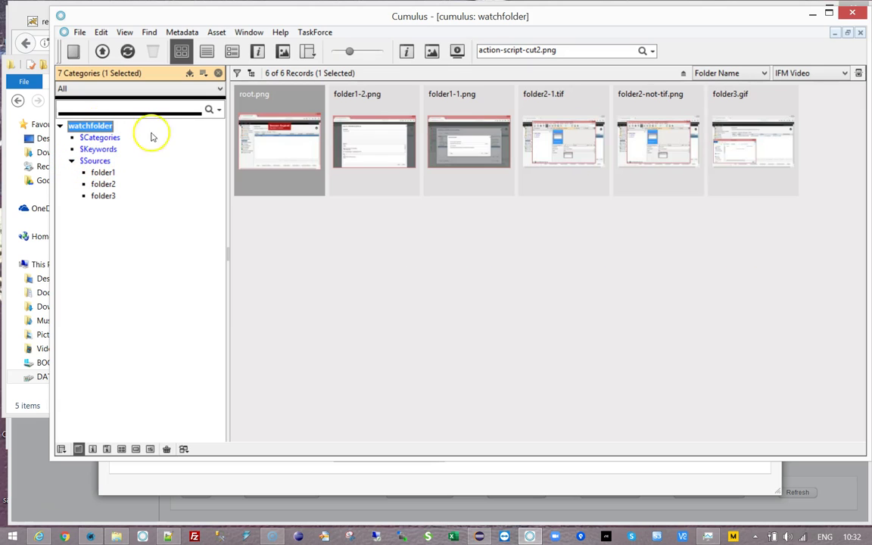
Go through the catalog records from root.png to folder3.gif to check which files were imported from each folder
{"action": "left_click", "coordinate": [269, 169]}
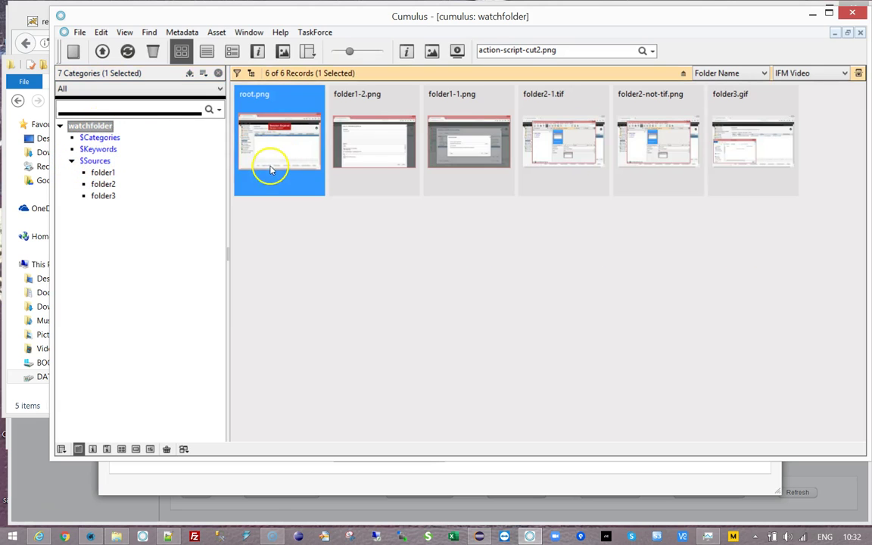
{"action": "left_click", "coordinate": [360, 168]}
{"action": "left_click", "coordinate": [445, 165]}
{"action": "left_click", "coordinate": [544, 162]}
{"action": "left_click", "coordinate": [633, 163]}
{"action": "left_click", "coordinate": [721, 161]}
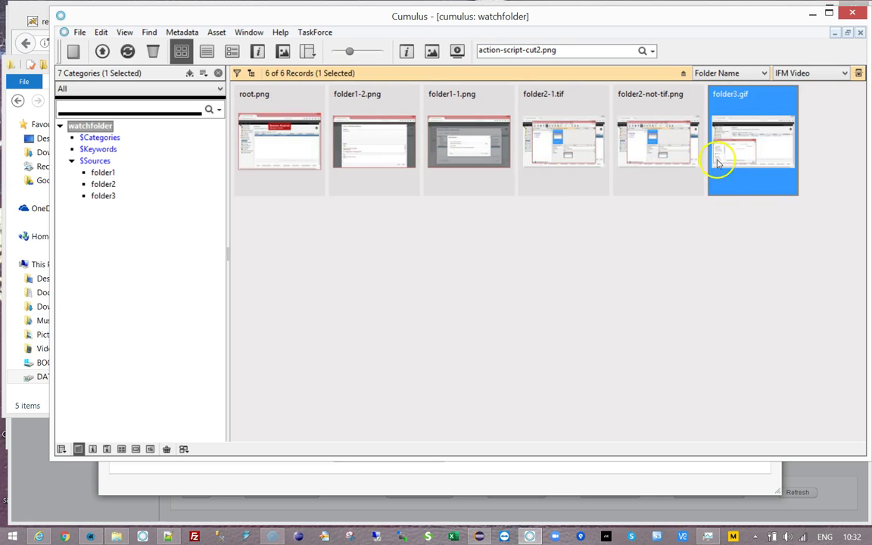
{"action": "left_click", "coordinate": [288, 164]}
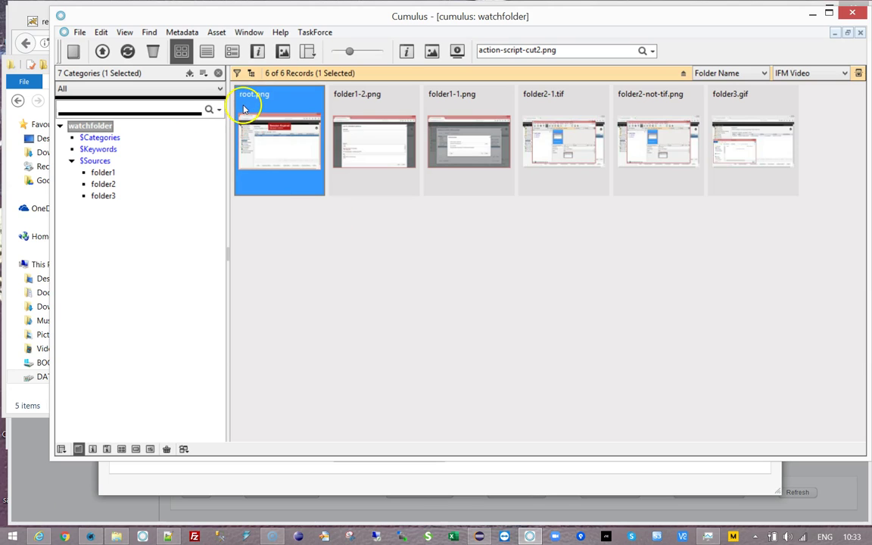
{"action": "left_click", "coordinate": [383, 102]}
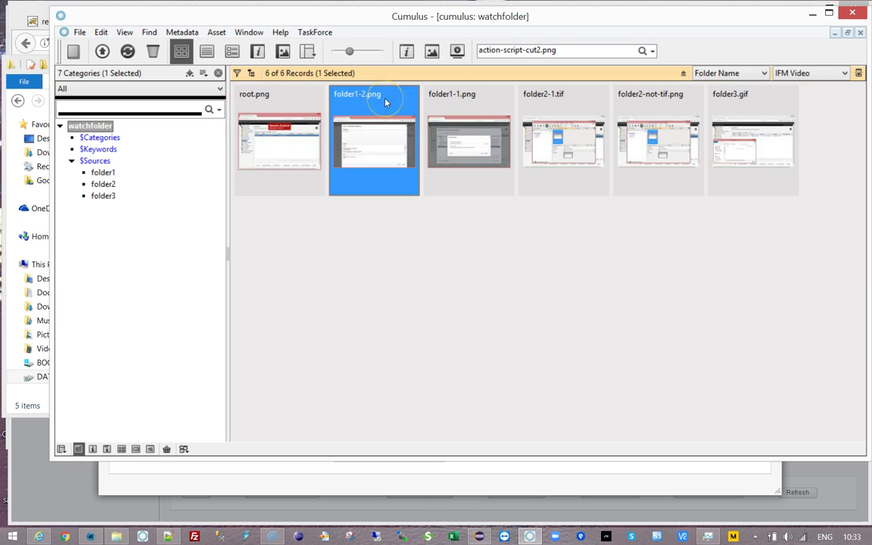
{"action": "left_click", "coordinate": [460, 108]}
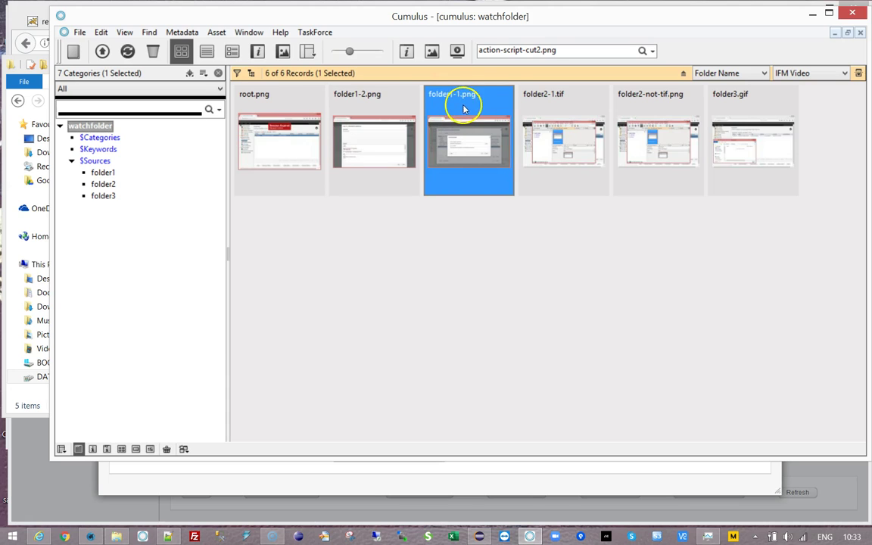
{"action": "left_click", "coordinate": [551, 109]}
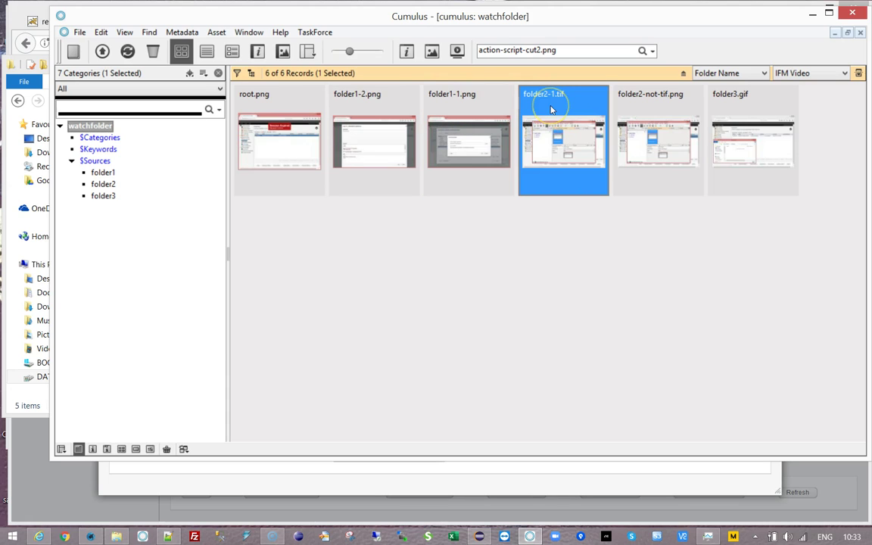
{"action": "left_click", "coordinate": [467, 95]}
{"action": "left_click", "coordinate": [552, 99]}
{"action": "left_click", "coordinate": [640, 108]}
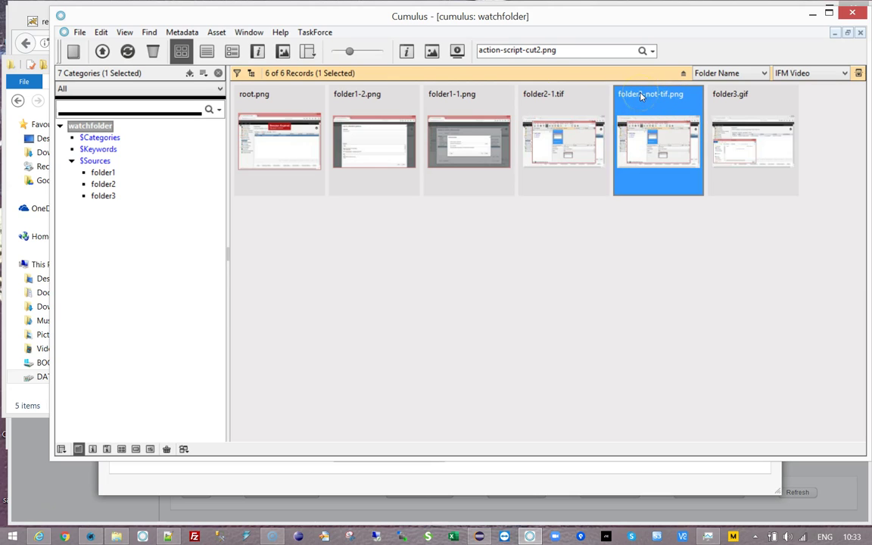
{"action": "left_click", "coordinate": [726, 99]}
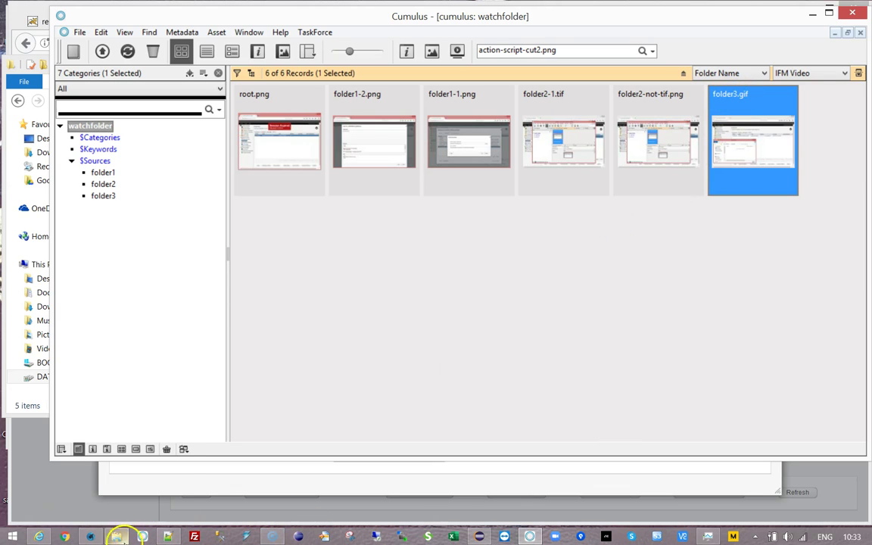
Switch to File Explorer and copy root.png from D:\Temp\watchfolder into folder3
{"action": "mouse_move", "coordinate": [117, 538]}
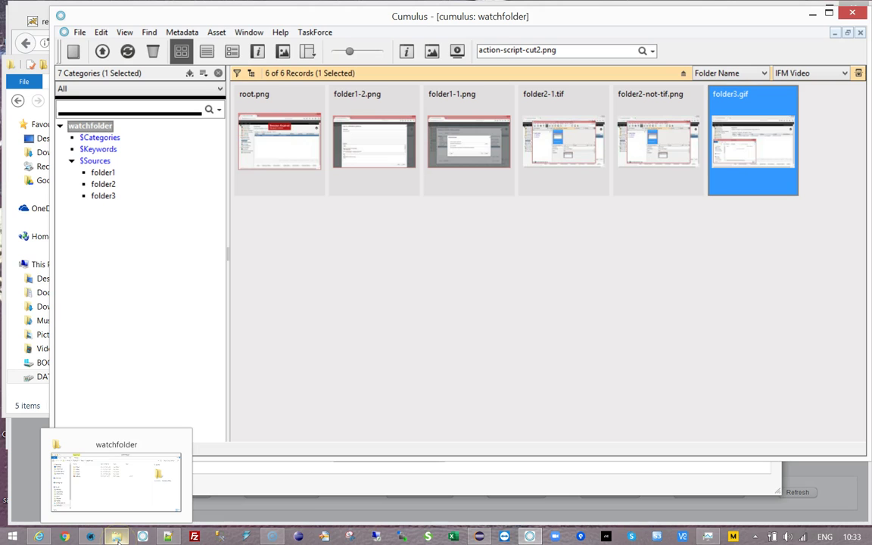
{"action": "left_click", "coordinate": [117, 538]}
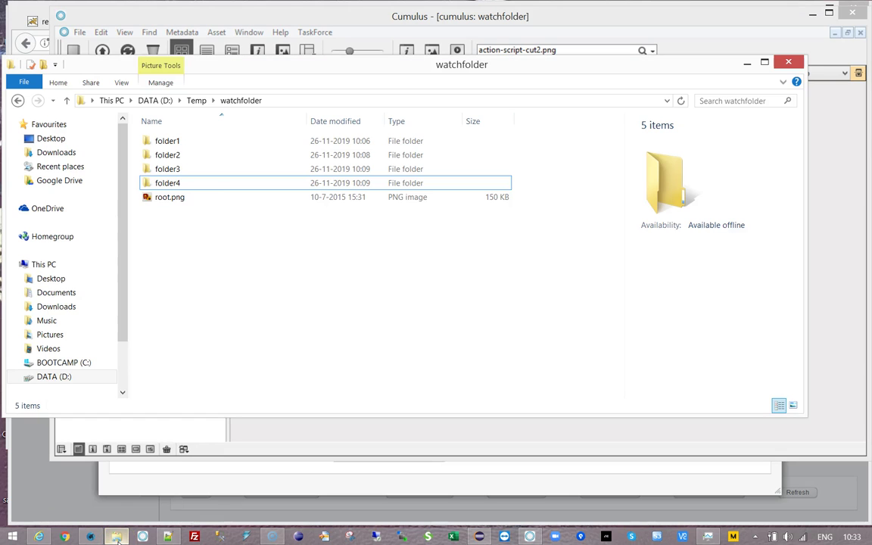
{"action": "left_click", "coordinate": [146, 198]}
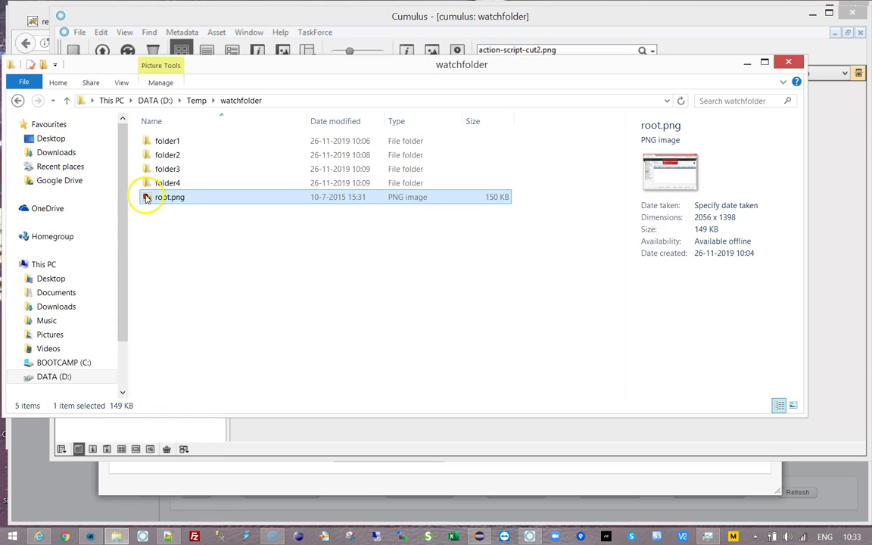
{"action": "double_click", "coordinate": [182, 171]}
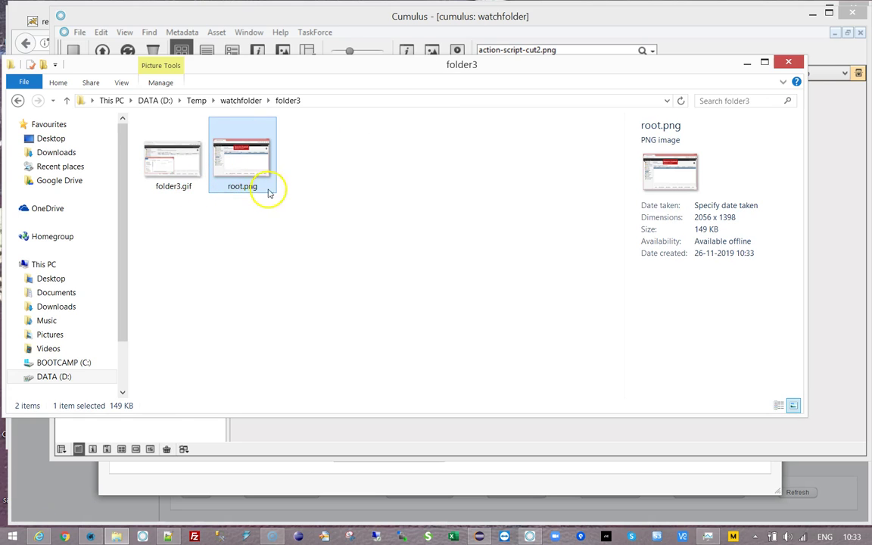
Rename the copy of root.png in folder3 as folder3-not-gif.png
{"action": "left_click", "coordinate": [242, 187]}
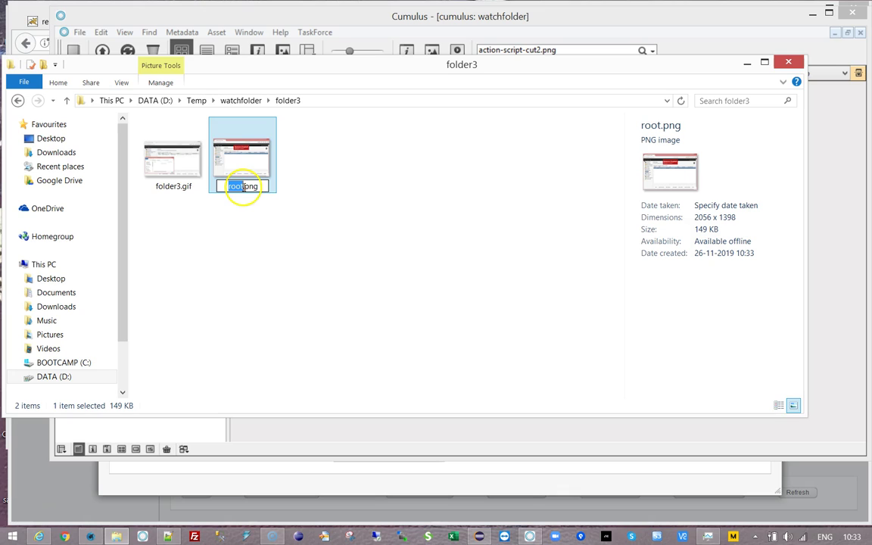
{"action": "type", "text": "folder"}
{"action": "type", "text": "3"}
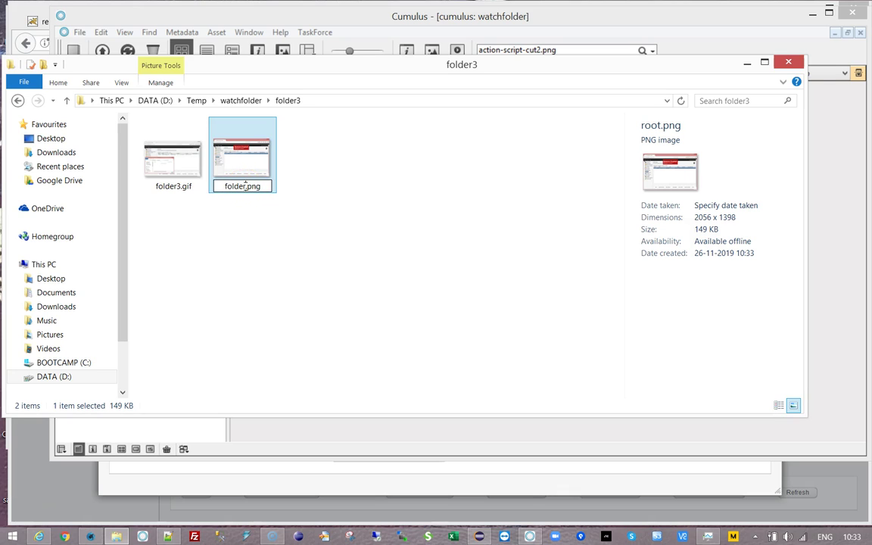
{"action": "key", "text": "Return"}
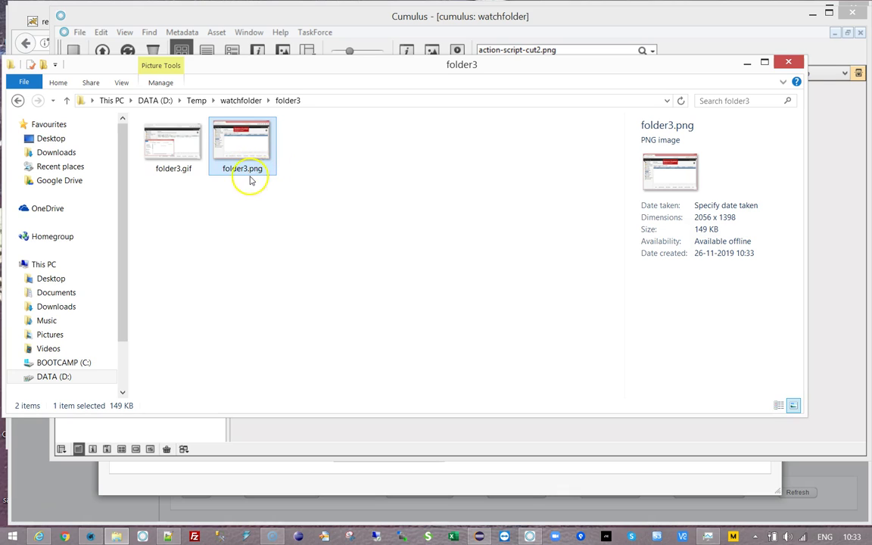
{"action": "left_click", "coordinate": [243, 169]}
{"action": "key", "text": "Right"}
{"action": "type", "text": "-no"}
{"action": "type", "text": "t-gif"}
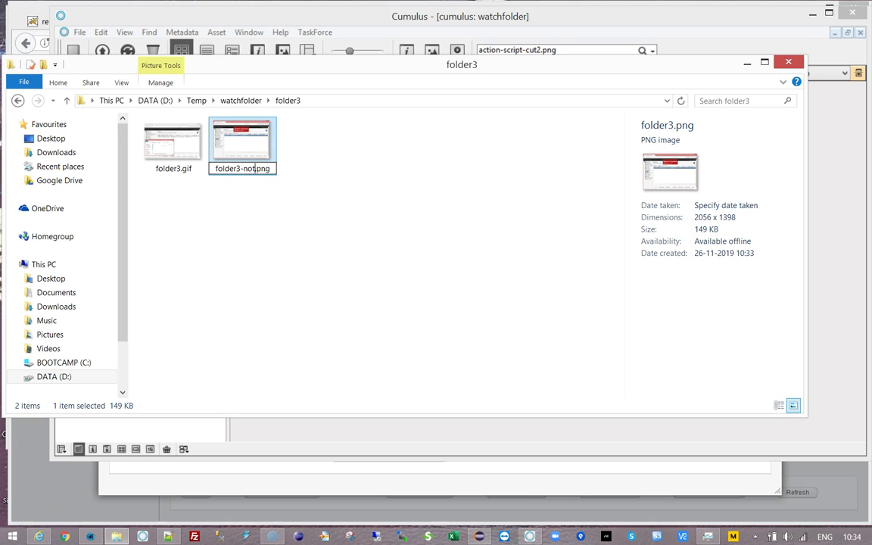
{"action": "key", "text": "Return"}
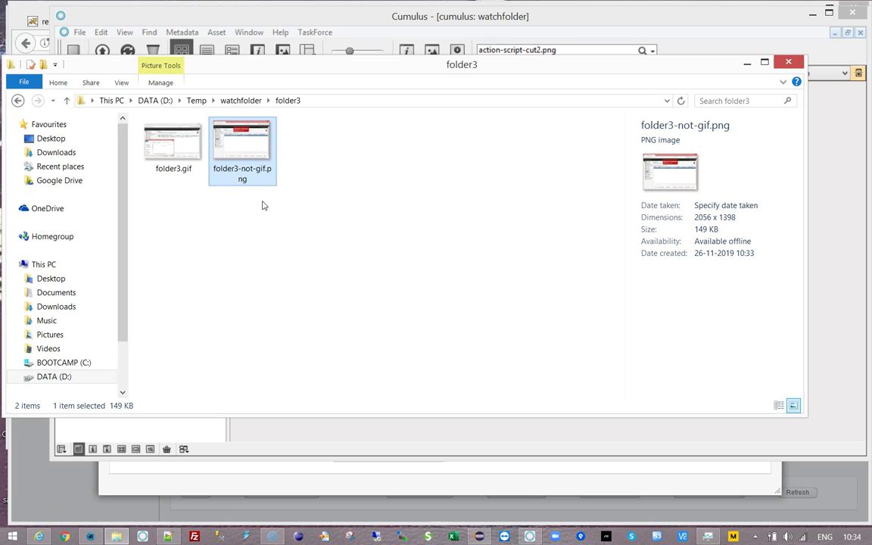
Return to the Cumulus Server Console, close the watch1 status log and start the watch1 workflow
{"action": "left_click", "coordinate": [311, 448]}
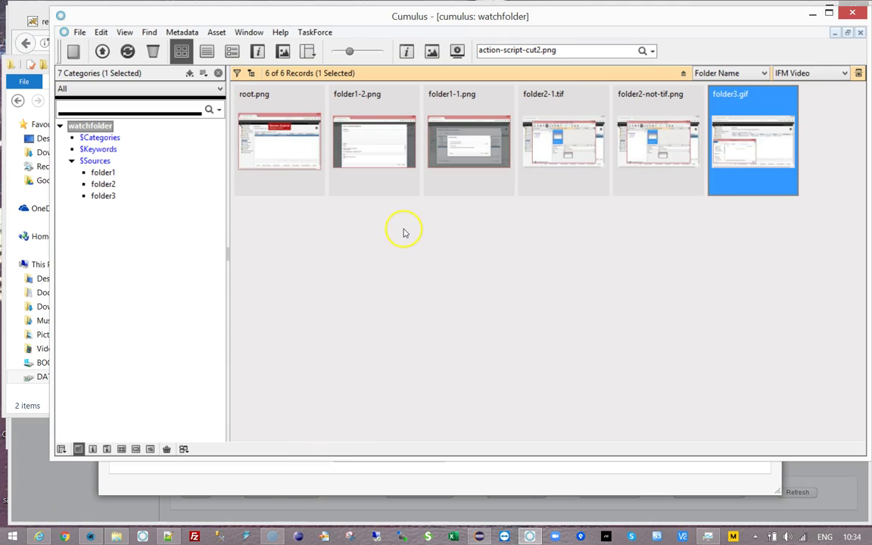
{"action": "left_click", "coordinate": [208, 485]}
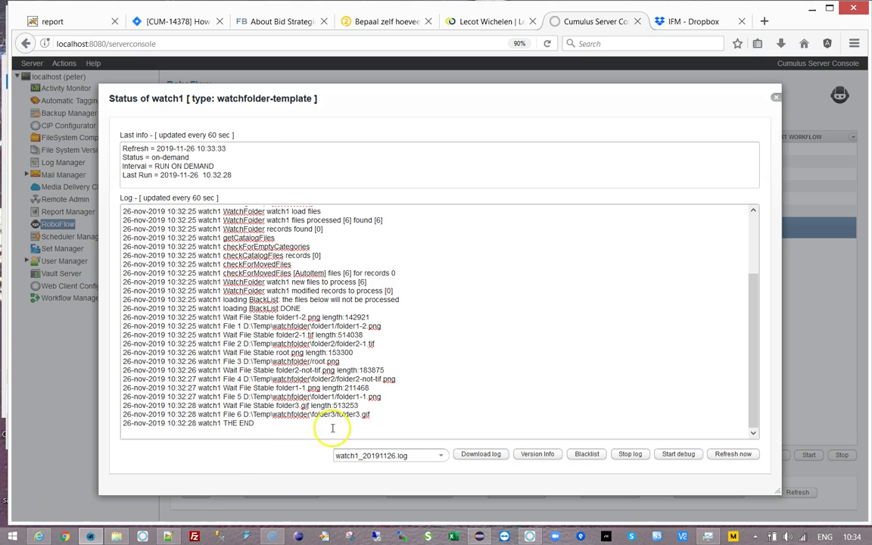
{"action": "left_click", "coordinate": [777, 97]}
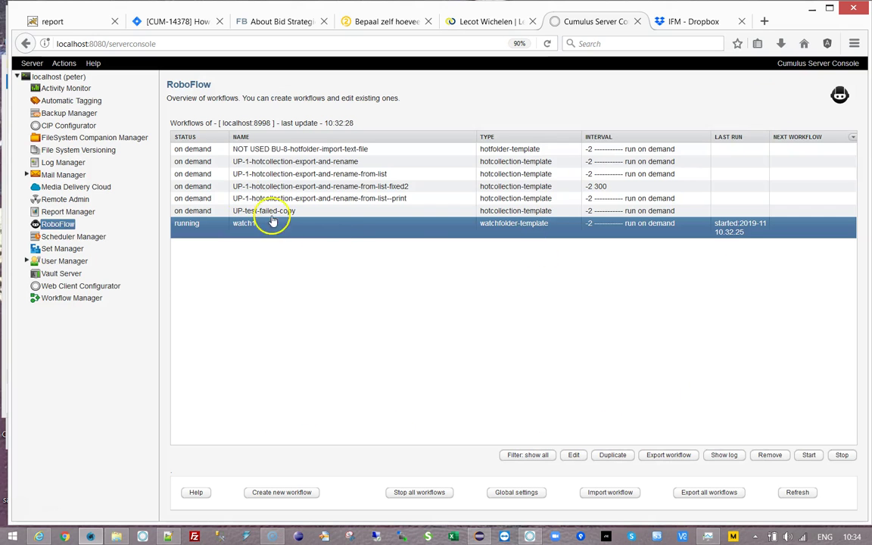
{"action": "left_click", "coordinate": [808, 454]}
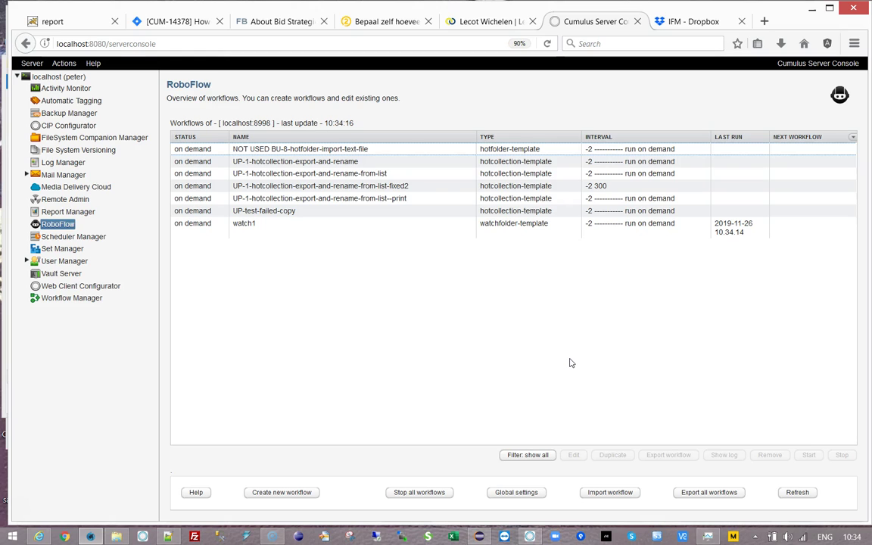
Set the File filter parameter of watch1 to !.jpg.png.gif and save the workflow
{"action": "left_click", "coordinate": [244, 224]}
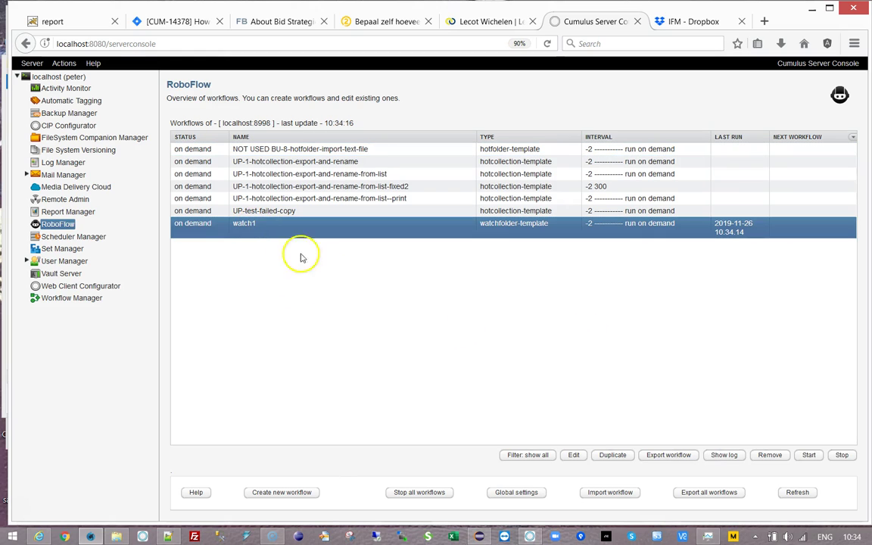
{"action": "double_click", "coordinate": [241, 227]}
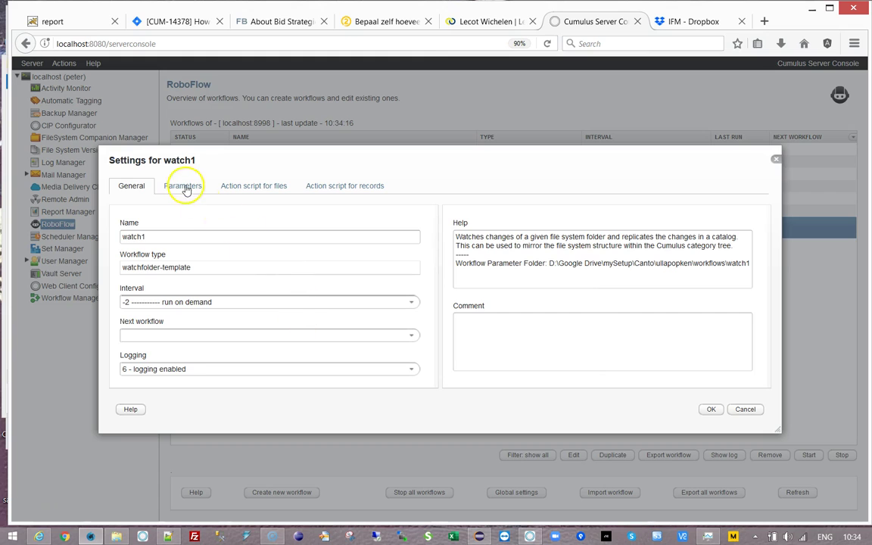
{"action": "left_click", "coordinate": [184, 187]}
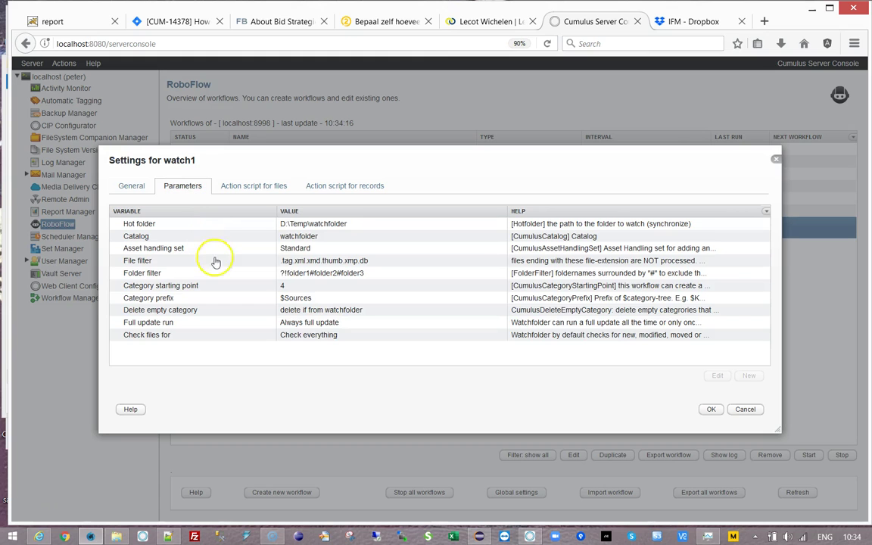
{"action": "left_click", "coordinate": [322, 276]}
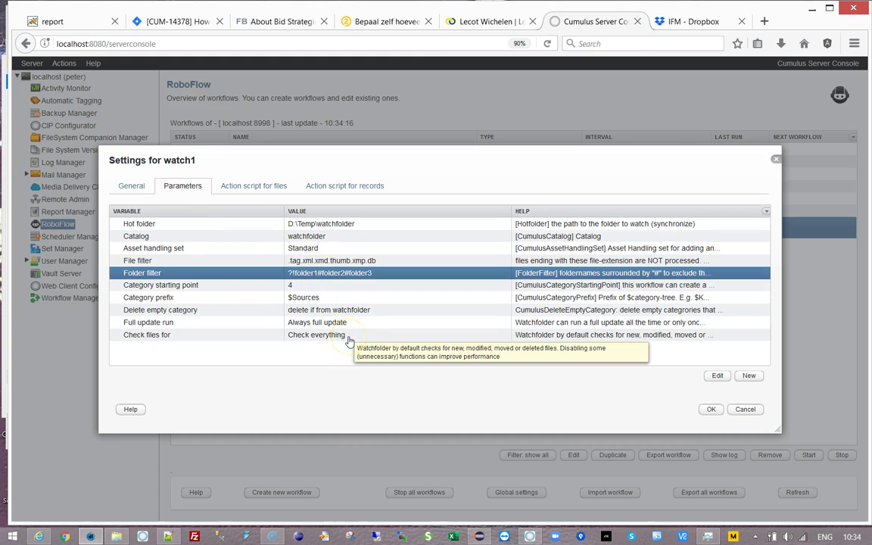
{"action": "left_click", "coordinate": [299, 261]}
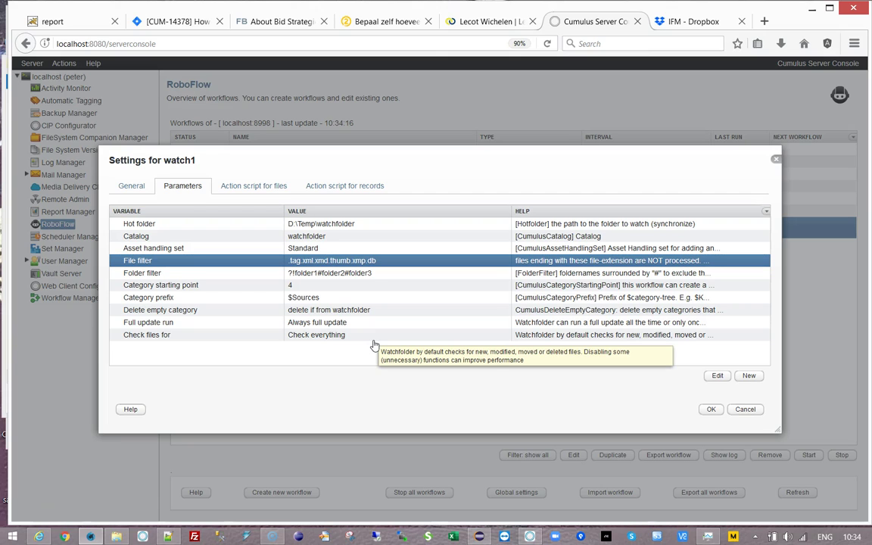
{"action": "double_click", "coordinate": [297, 264]}
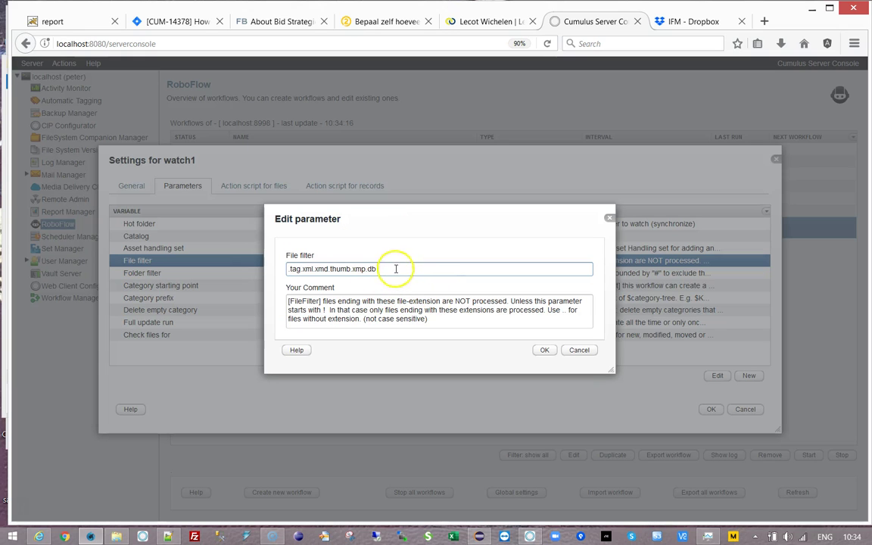
{"action": "left_click_drag", "start_coordinate": [395, 269], "coordinate": [259, 261]}
{"action": "type", "text": "!.jpg.png.gif"}
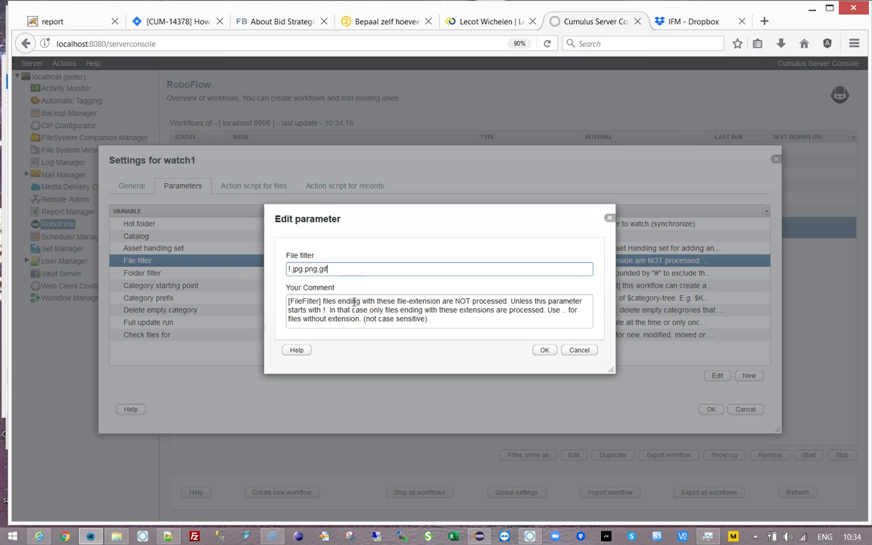
{"action": "left_click", "coordinate": [542, 350]}
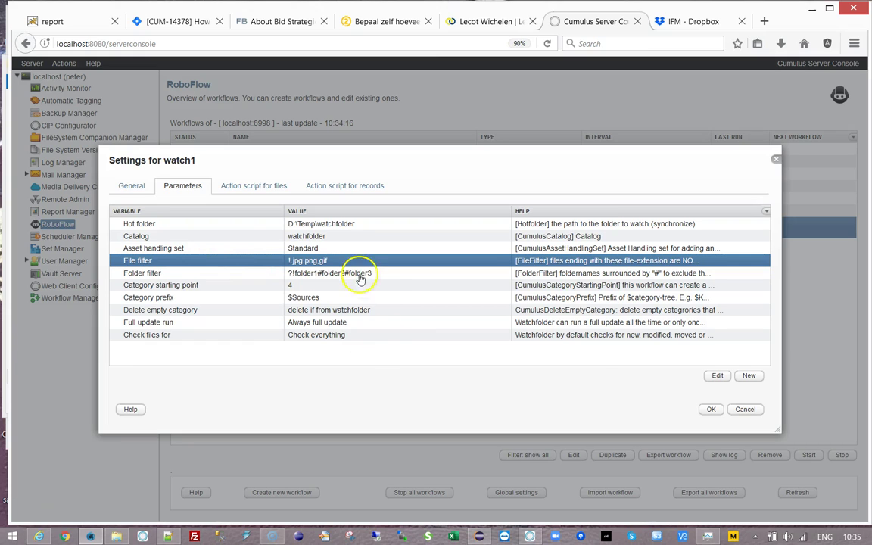
{"action": "key", "text": "Return"}
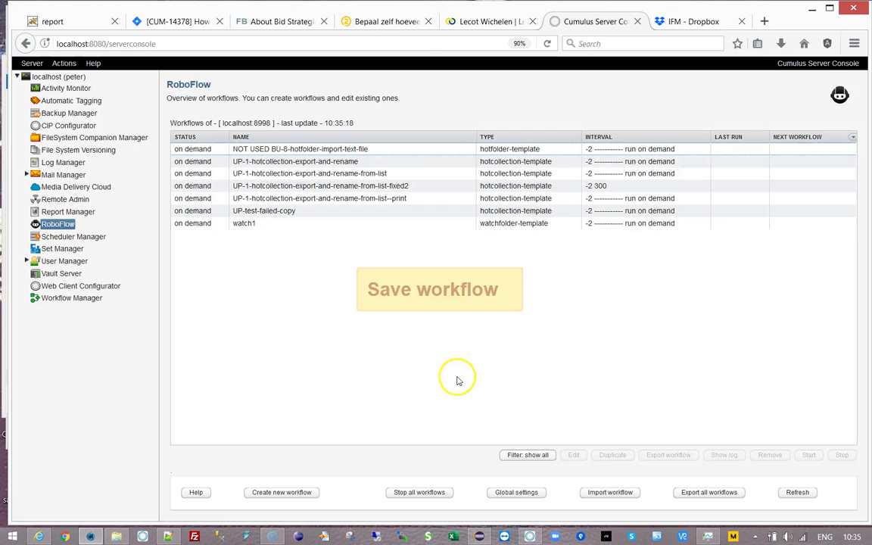
Start the watch1 workflow, then switch to the Cumulus watchfolder catalog and select the folder3-not-gif.png record
{"action": "left_click", "coordinate": [248, 224]}
{"action": "left_click", "coordinate": [809, 455]}
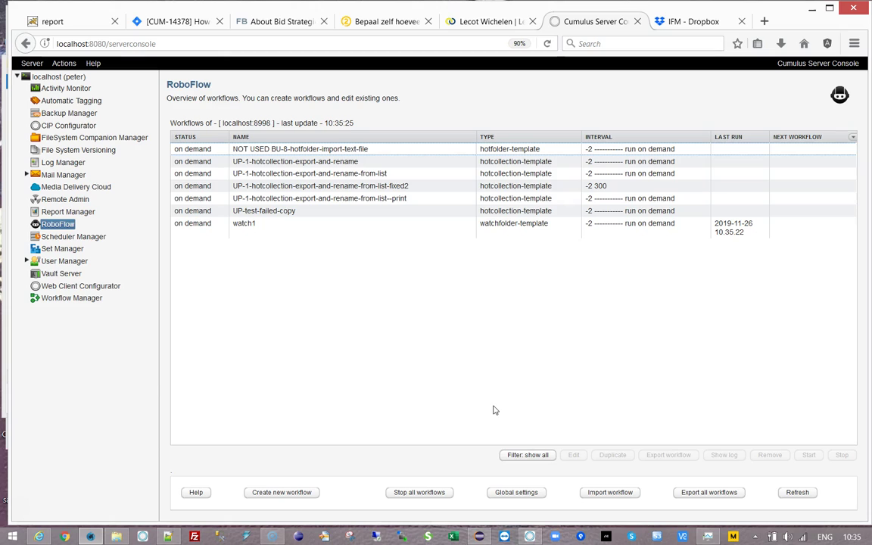
{"action": "left_click", "coordinate": [530, 536]}
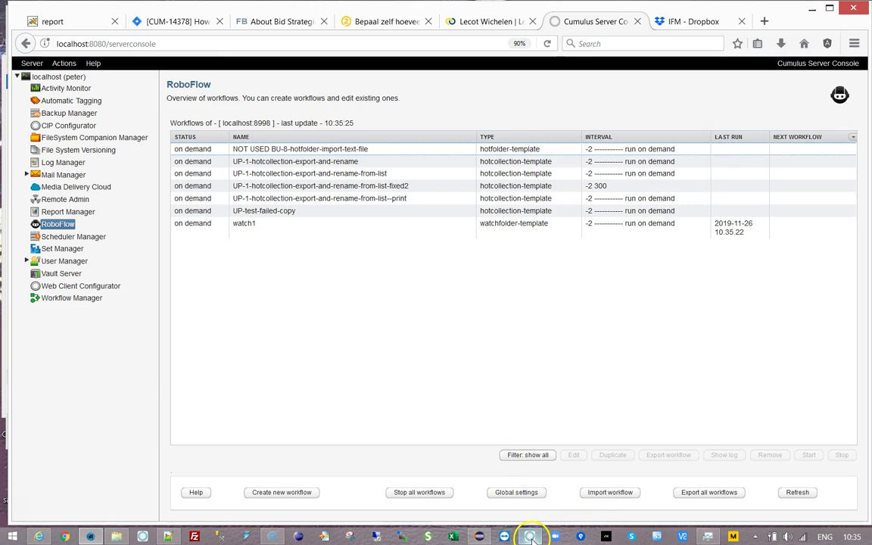
{"action": "mouse_move", "coordinate": [531, 537]}
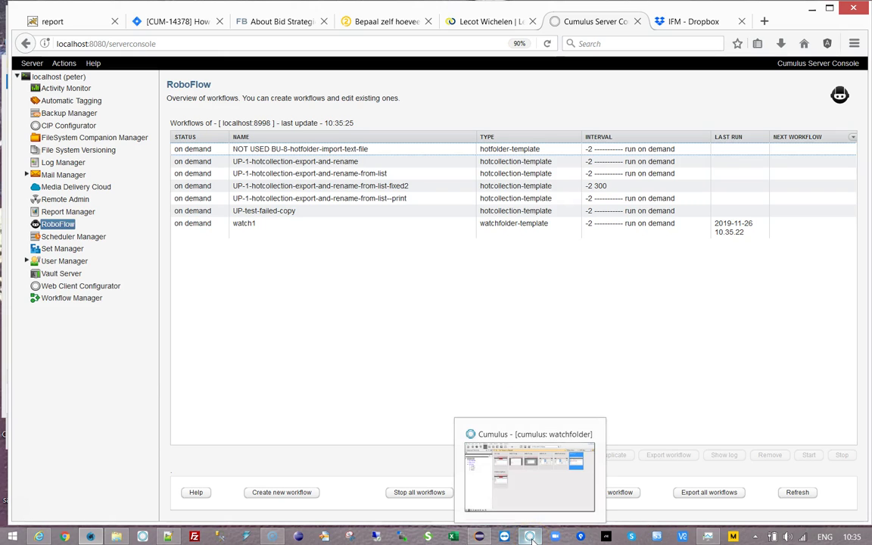
{"action": "left_click", "coordinate": [530, 537]}
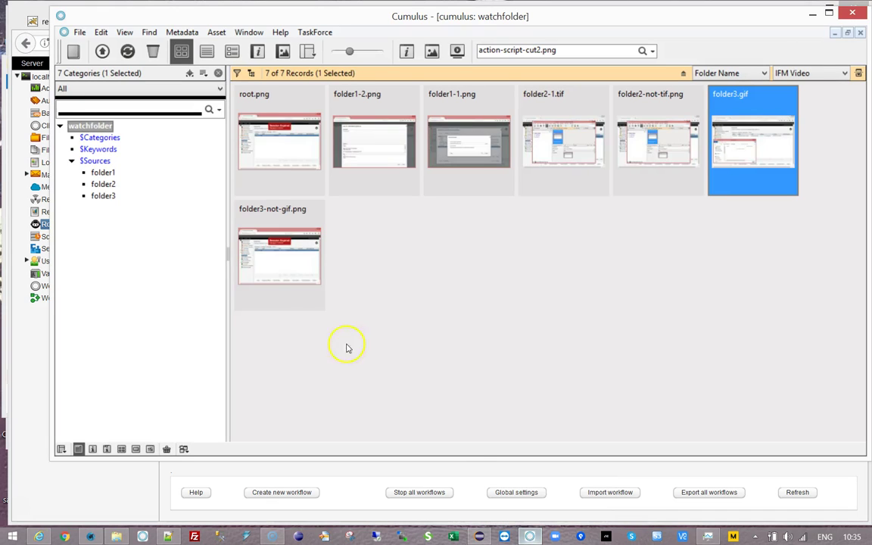
{"action": "left_click", "coordinate": [286, 252]}
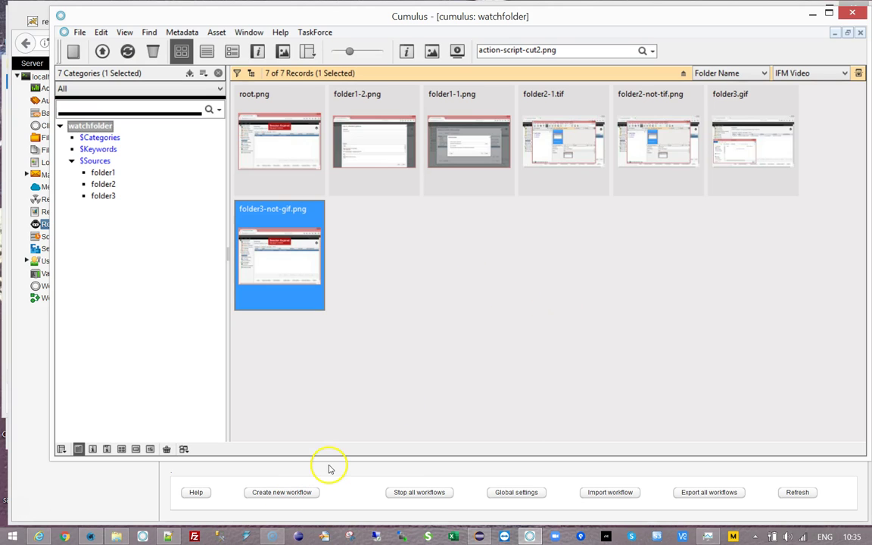
Check the folder1, folder2 and folder3 categories and the root.png and folder1-2.png records in the catalog
{"action": "left_click", "coordinate": [104, 172]}
{"action": "left_click", "coordinate": [106, 185]}
{"action": "left_click", "coordinate": [106, 196]}
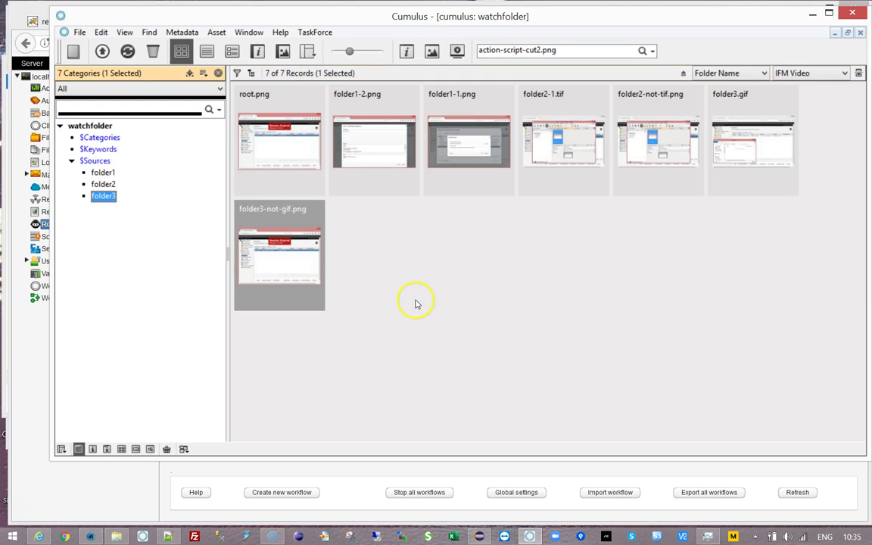
{"action": "left_click", "coordinate": [288, 121]}
{"action": "left_click", "coordinate": [364, 123]}
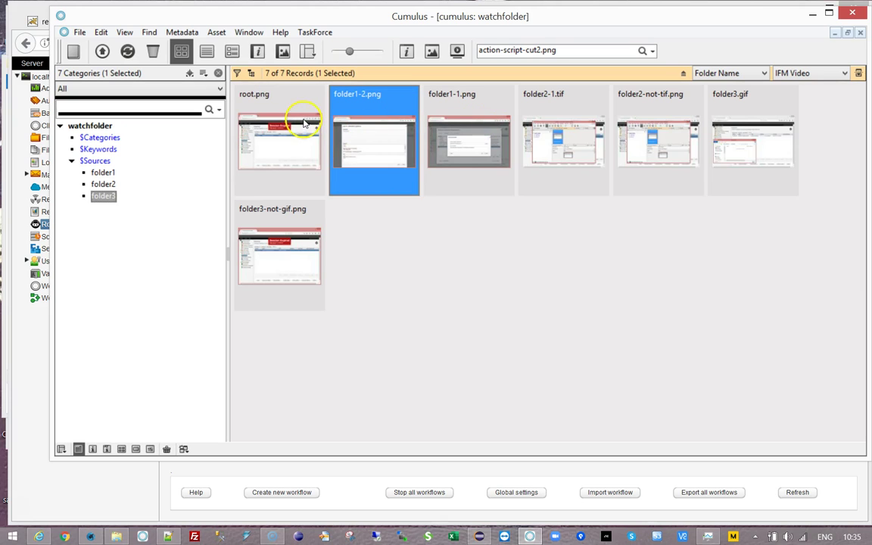
{"action": "left_click", "coordinate": [543, 341]}
Switch to the Cumulus Server Console and open the parameters of the watch1 workflow
{"action": "left_click", "coordinate": [369, 473]}
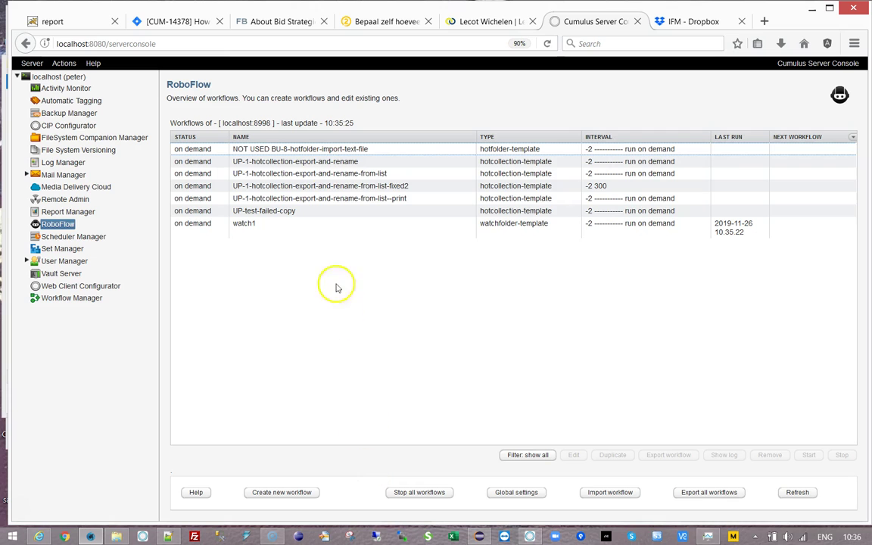
{"action": "double_click", "coordinate": [243, 225]}
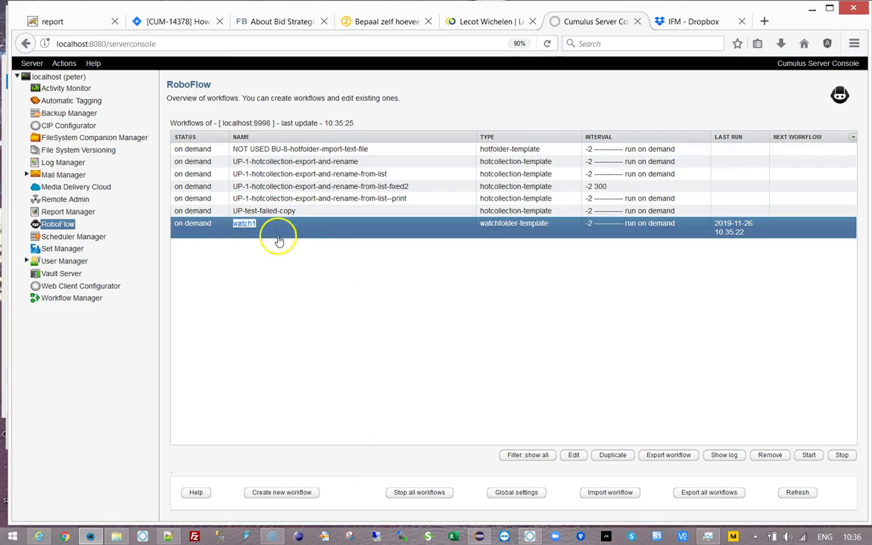
{"action": "left_click", "coordinate": [182, 190]}
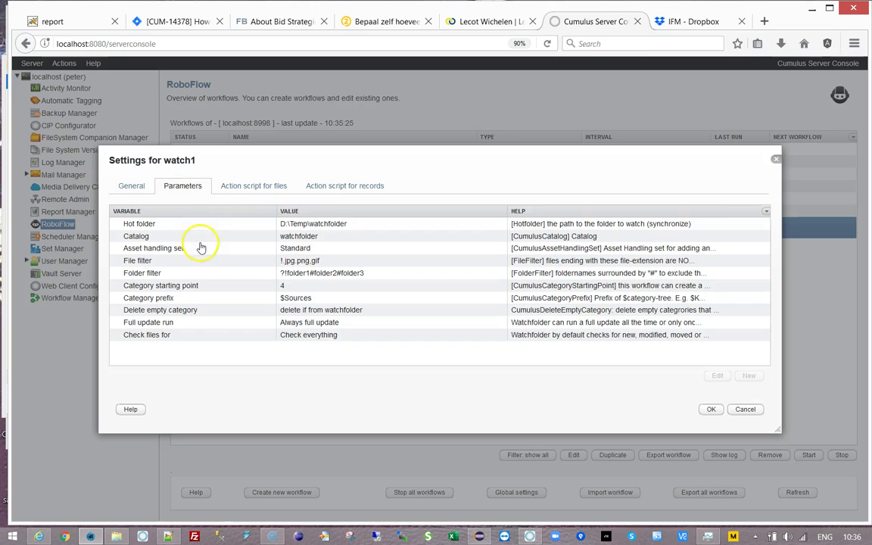
{"action": "left_click", "coordinate": [292, 223]}
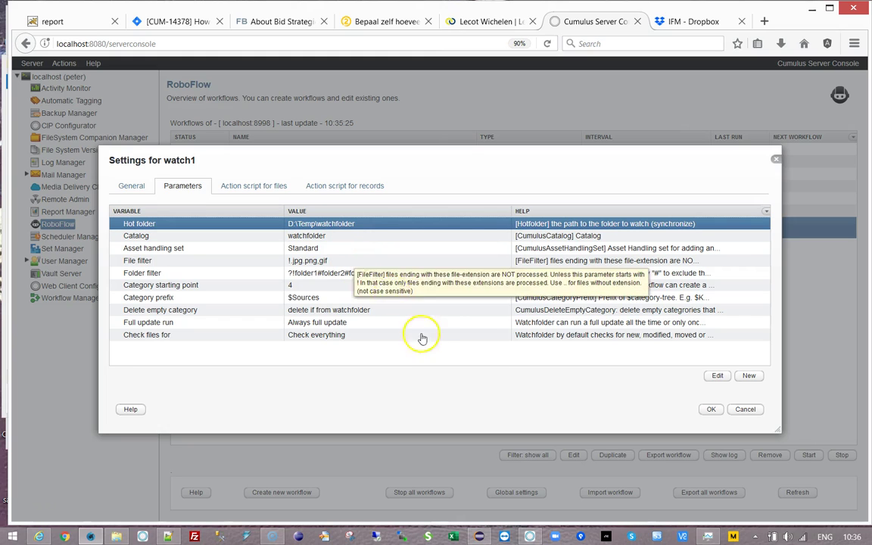
{"action": "left_click", "coordinate": [203, 336]}
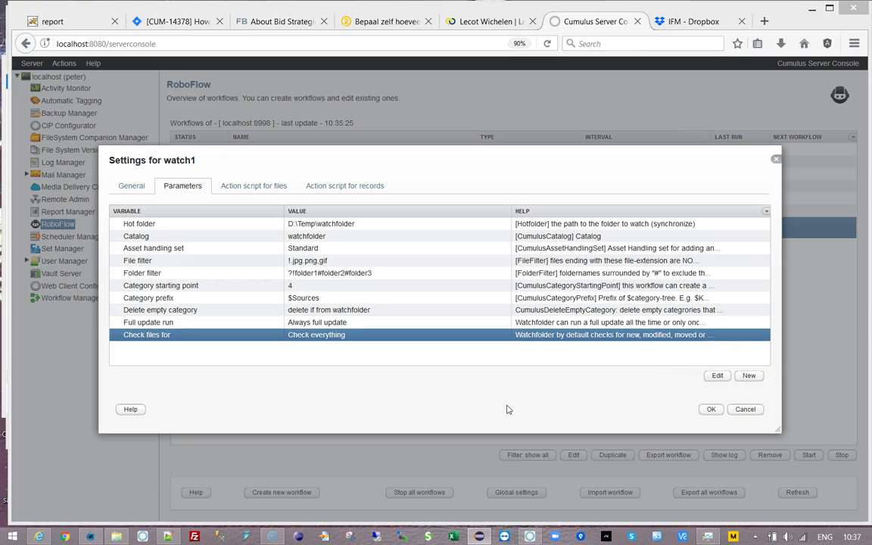
Add a new parameter named hotquery to the watch1 workflow
{"action": "left_click", "coordinate": [749, 376]}
{"action": "left_click", "coordinate": [370, 270]}
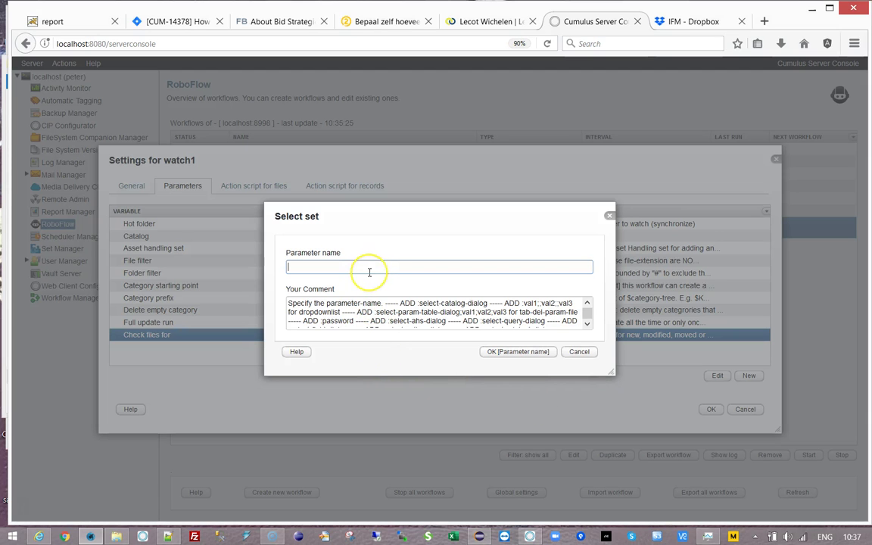
{"action": "type", "text": "hotquery"}
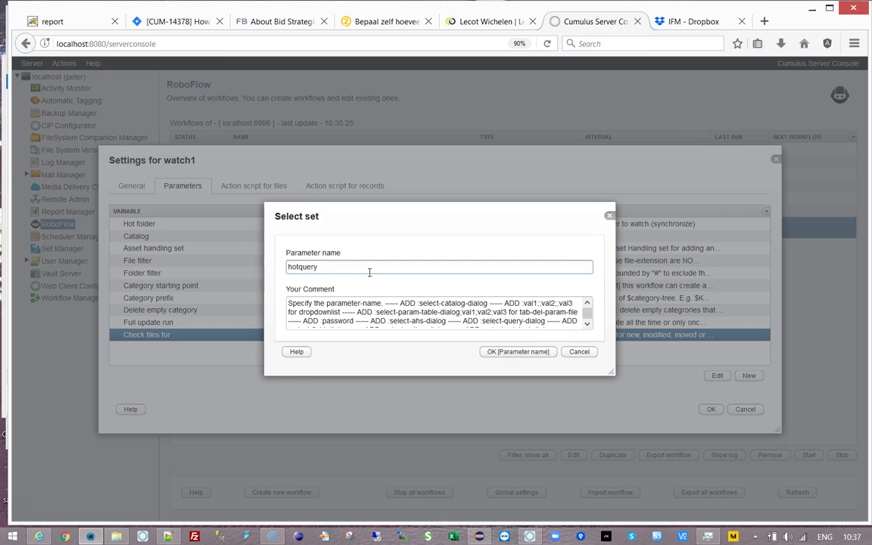
{"action": "left_click", "coordinate": [517, 353]}
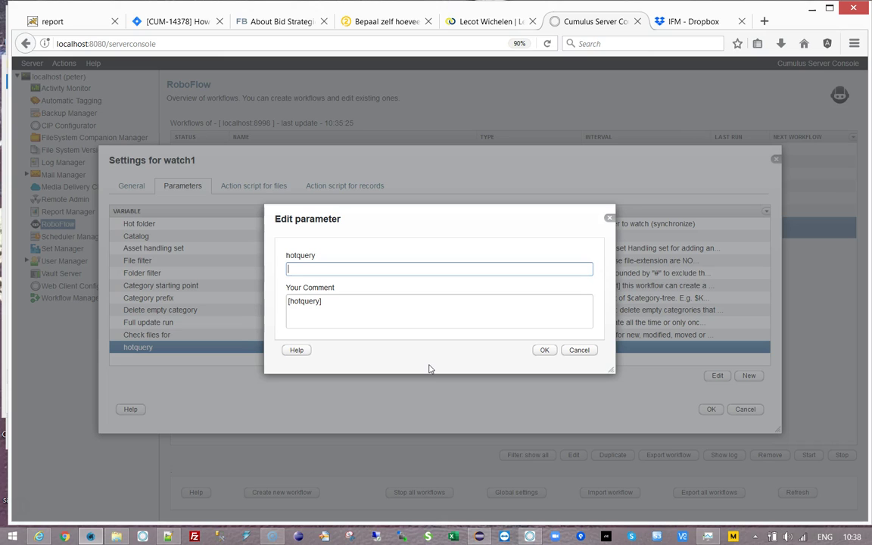
Set the hotquery value to ("Categories" == "$Sources:folder1")
{"action": "type", "text": "("}
{"action": "type", "text": "\""}
{"action": "type", "text": "Categor"}
{"action": "type", "text": "ies"}
{"action": "type", "text": "\" =="}
{"action": "type", "text": " \"\""}
{"action": "type", "text": "$Source"}
{"action": "type", "text": "s"}
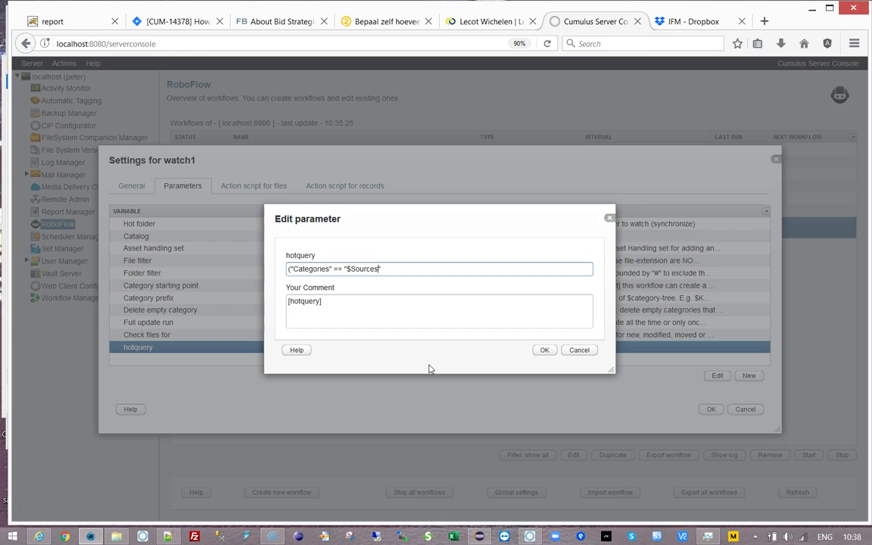
{"action": "type", "text": ":folder1"}
{"action": "type", "text": ")"}
{"action": "left_click", "coordinate": [544, 350]}
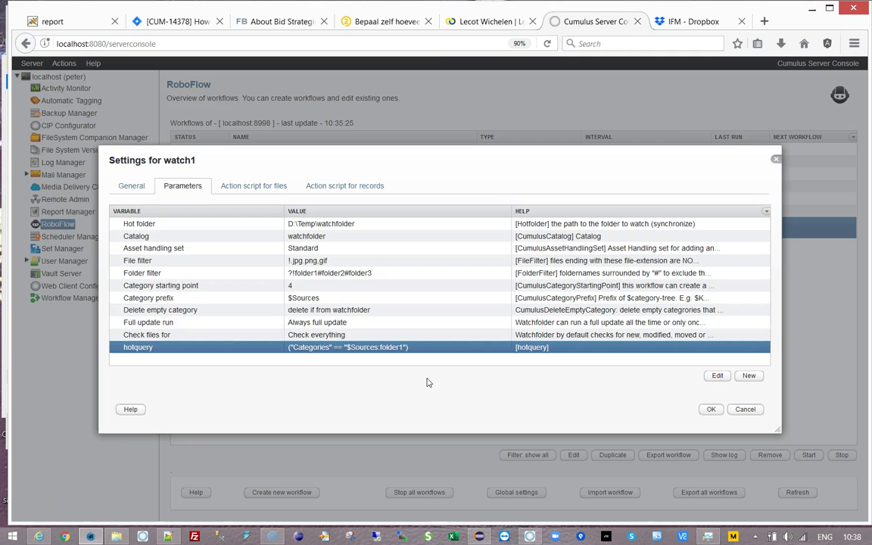
Set the Hot folder parameter to D:\Temp\watchfolder\folder1
{"action": "double_click", "coordinate": [341, 223]}
{"action": "left_click", "coordinate": [377, 269]}
{"action": "type", "text": "\\"}
{"action": "type", "text": "folder\\folder1"}
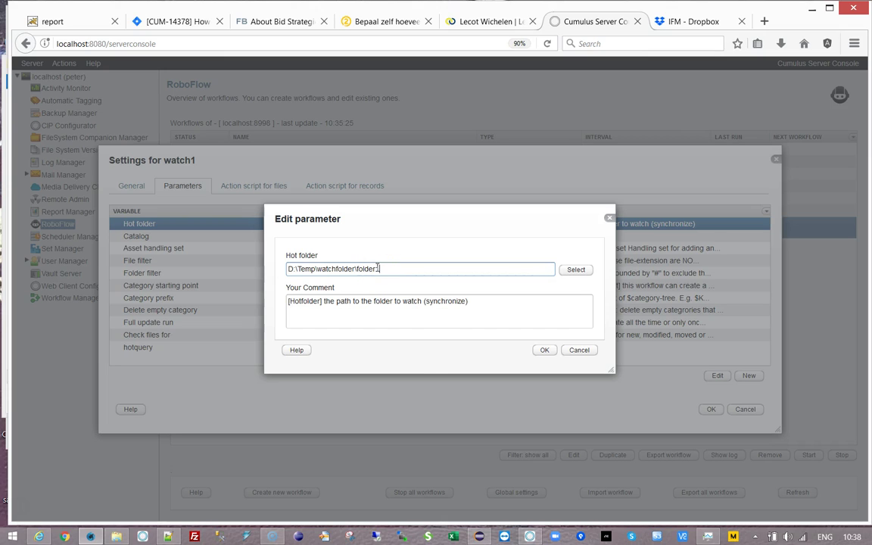
{"action": "left_click", "coordinate": [545, 350]}
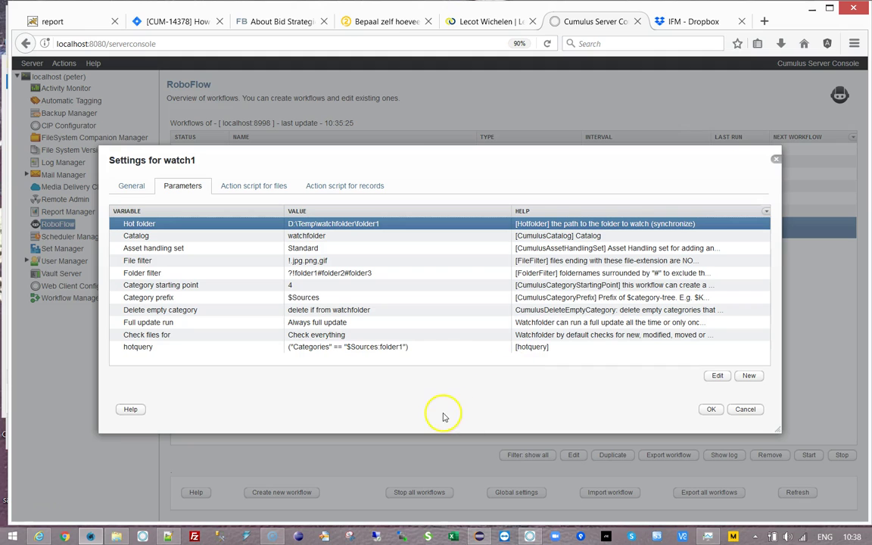
Clear the value of the Folder filter parameter
{"action": "double_click", "coordinate": [309, 274]}
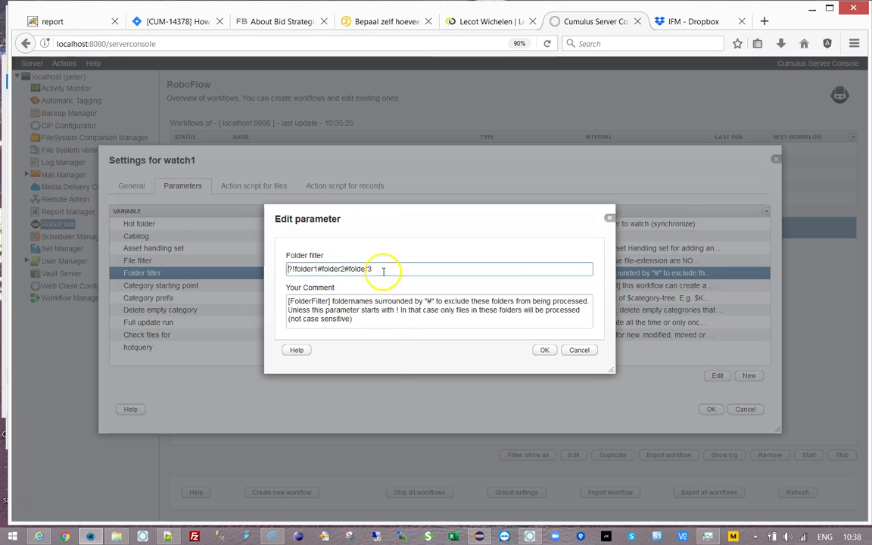
{"action": "left_click_drag", "start_coordinate": [384, 272], "coordinate": [274, 272]}
{"action": "key", "text": "Delete"}
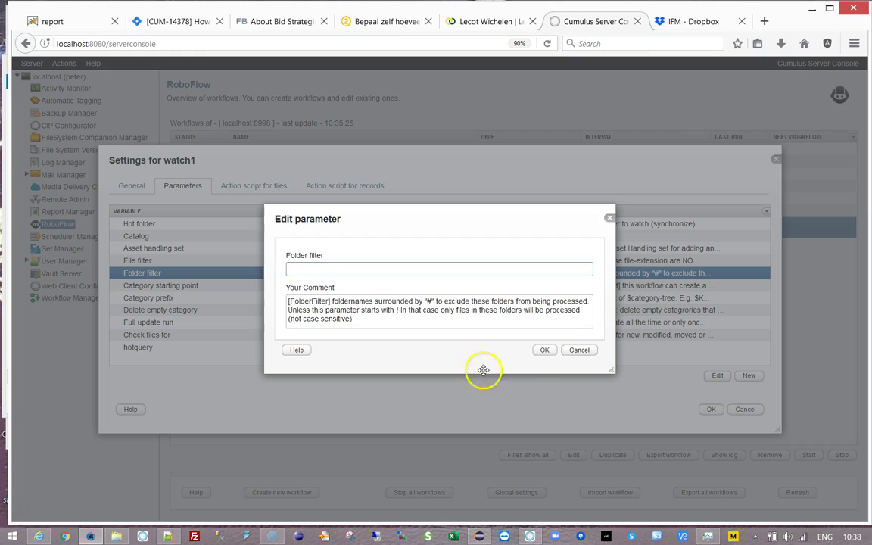
{"action": "left_click", "coordinate": [544, 349]}
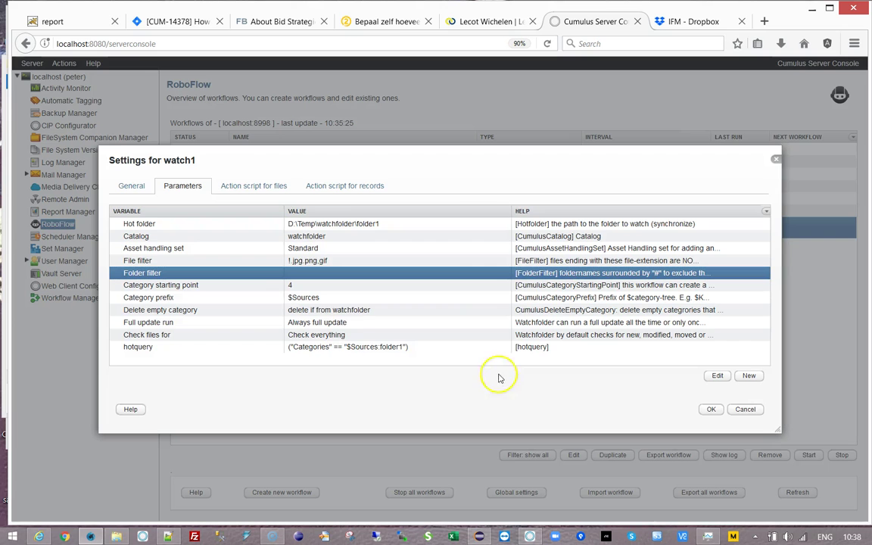
Set the File filter parameter to !.png and save the watch1 workflow
{"action": "double_click", "coordinate": [315, 261]}
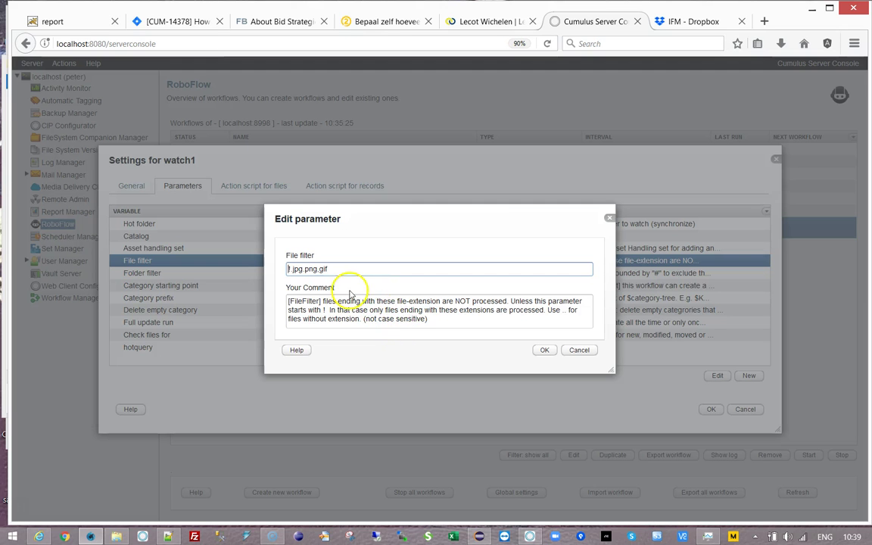
{"action": "left_click_drag", "start_coordinate": [289, 269], "coordinate": [356, 274]}
{"action": "type", "text": "png"}
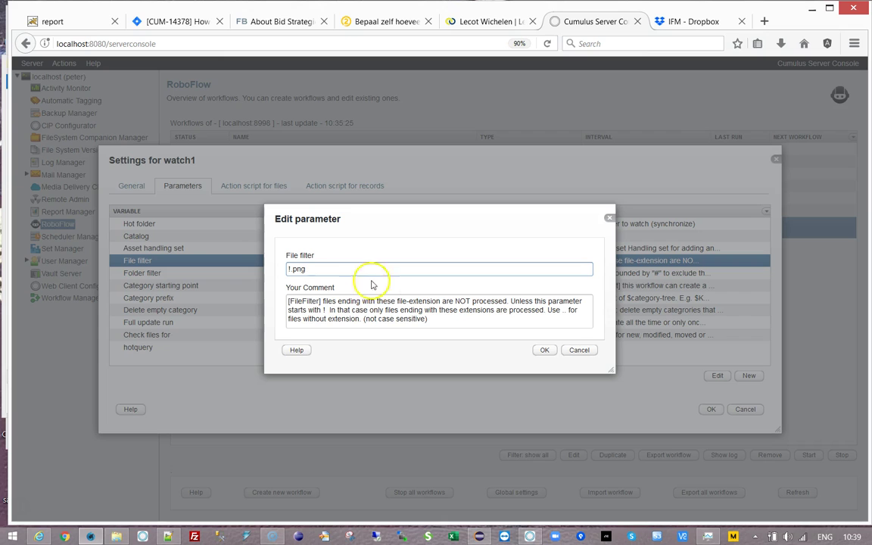
{"action": "left_click", "coordinate": [542, 350]}
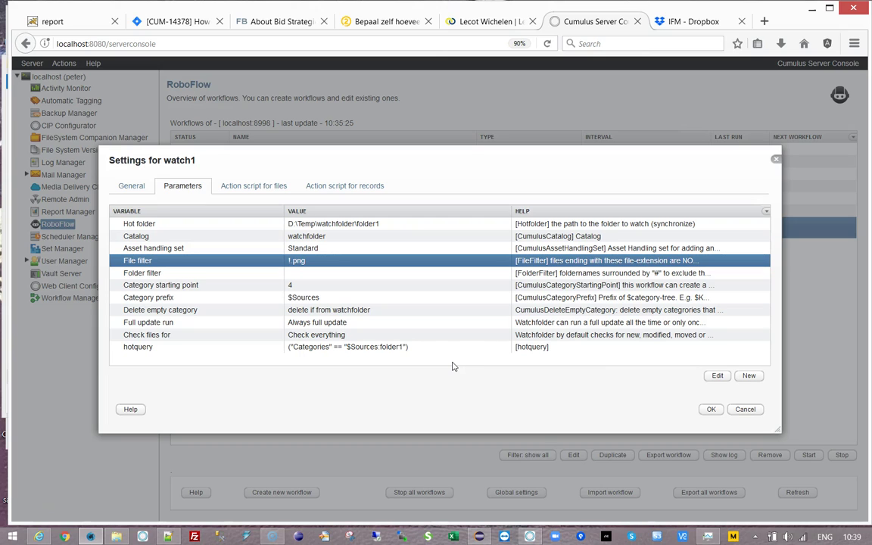
{"action": "left_click", "coordinate": [713, 412]}
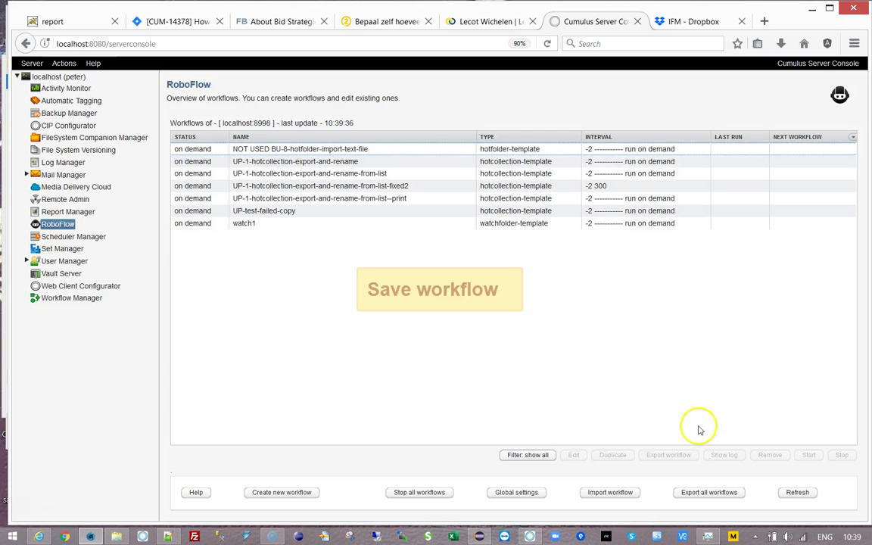
Start the watch1 workflow and show its status log
{"action": "left_click", "coordinate": [249, 224]}
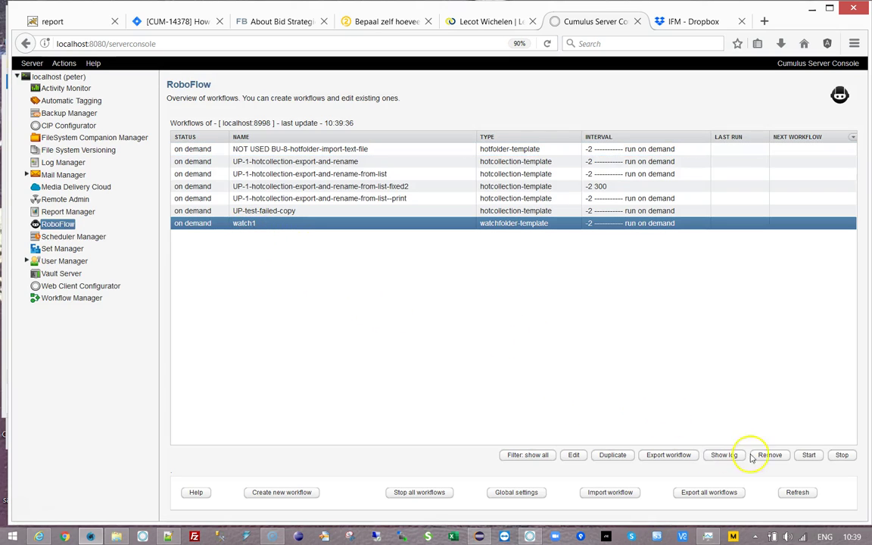
{"action": "left_click", "coordinate": [809, 455]}
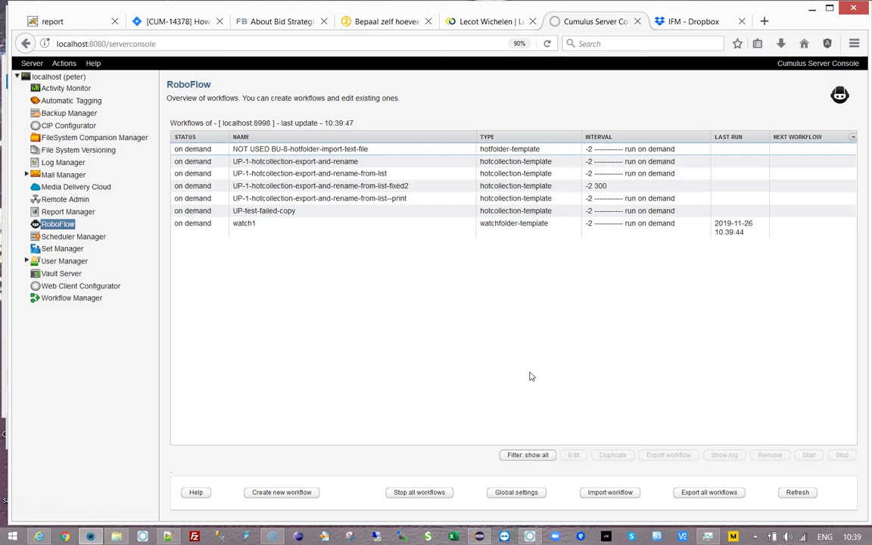
{"action": "left_click", "coordinate": [243, 227]}
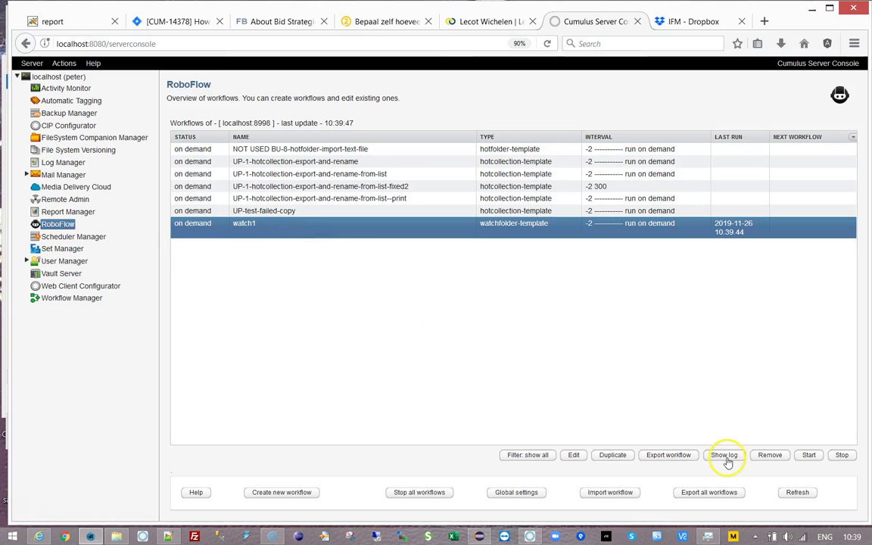
{"action": "left_click", "coordinate": [725, 456]}
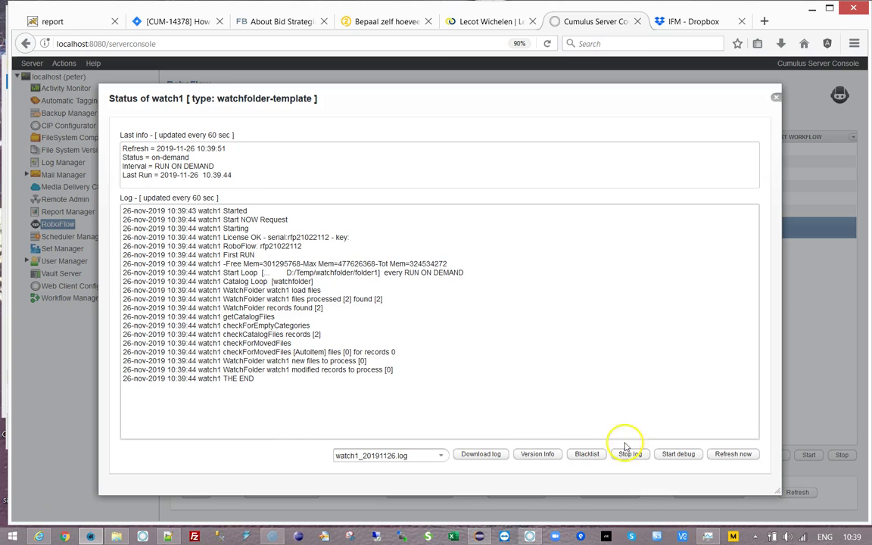
Compare the files processed and records found in the watch1 log with the records of the folder1 category in the Cumulus catalog
{"action": "left_click_drag", "start_coordinate": [306, 299], "coordinate": [341, 297]}
{"action": "left_click", "coordinate": [350, 300]}
{"action": "double_click", "coordinate": [347, 299]}
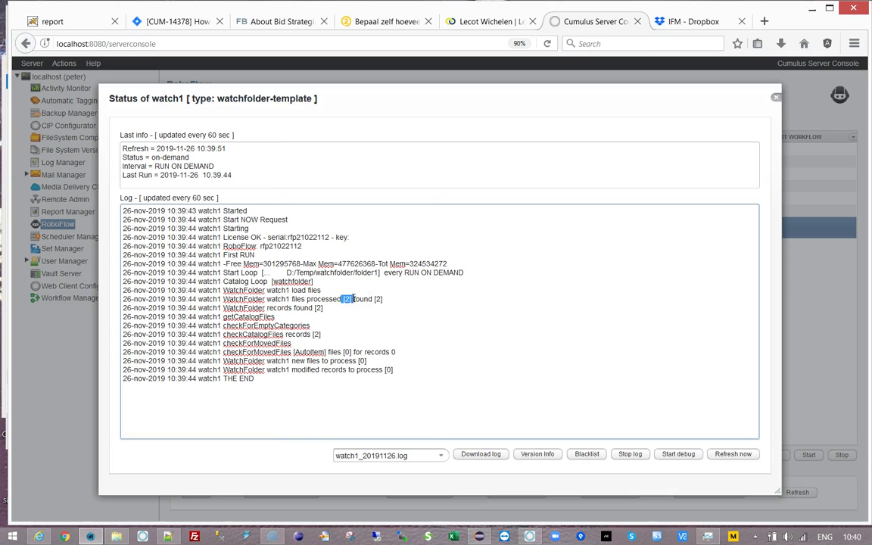
{"action": "left_click", "coordinate": [318, 306]}
{"action": "left_click", "coordinate": [337, 301]}
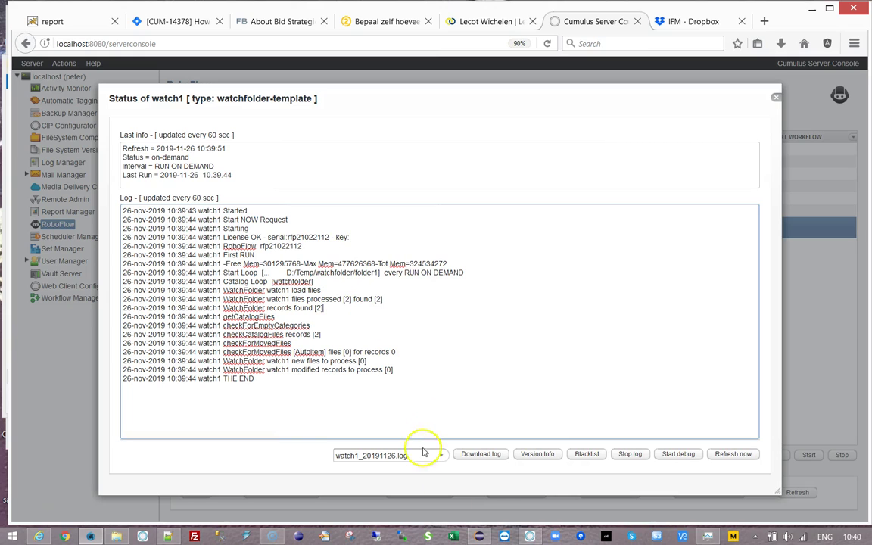
{"action": "left_click", "coordinate": [530, 537]}
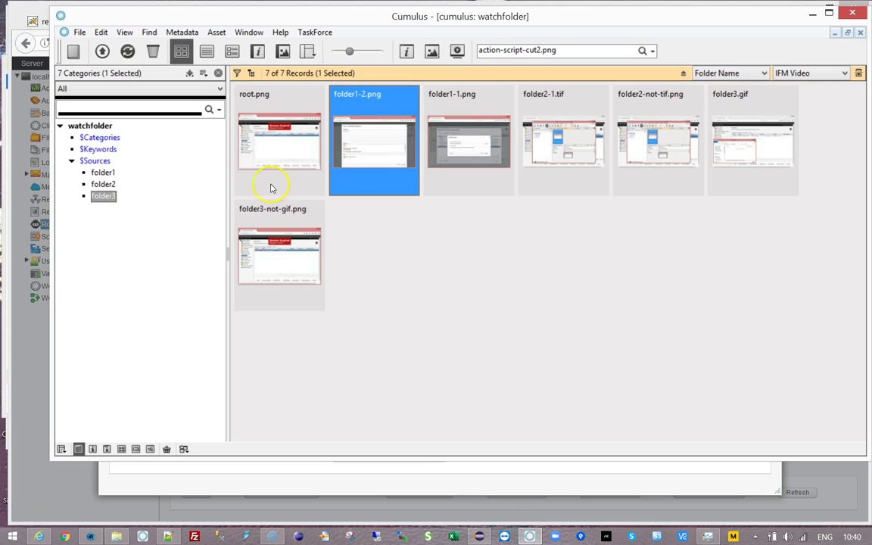
{"action": "left_click", "coordinate": [106, 174]}
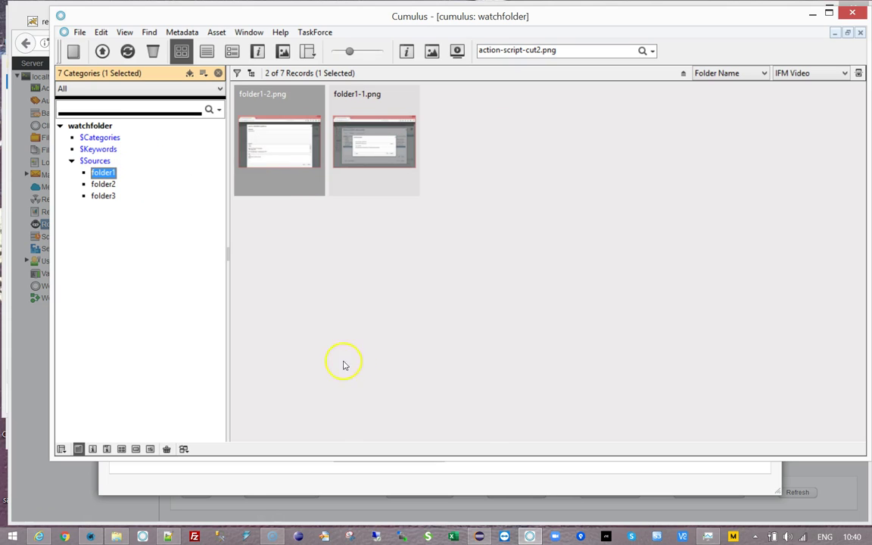
Duplicate folder3-not-gif.png in the folder3 directory in File Explorer and return to the Cumulus catalog
{"action": "left_click", "coordinate": [116, 537]}
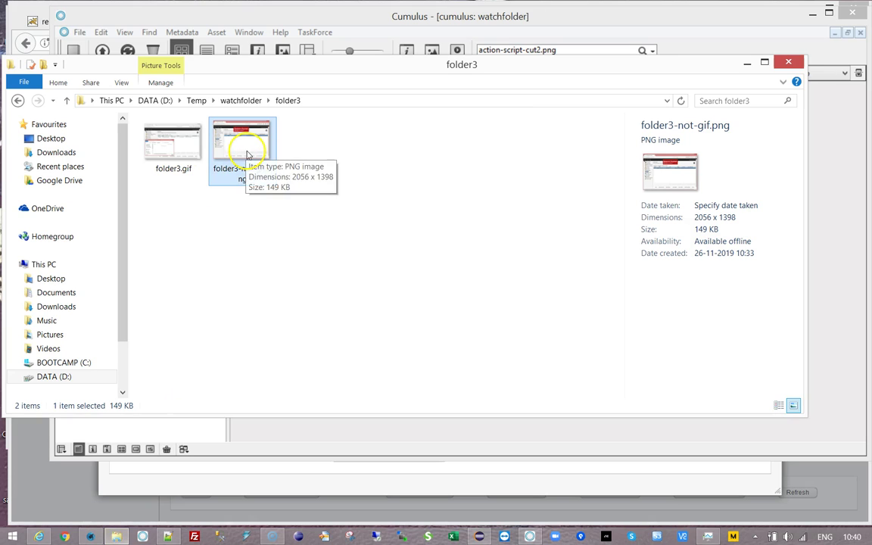
{"action": "key", "text": "ctrl+v"}
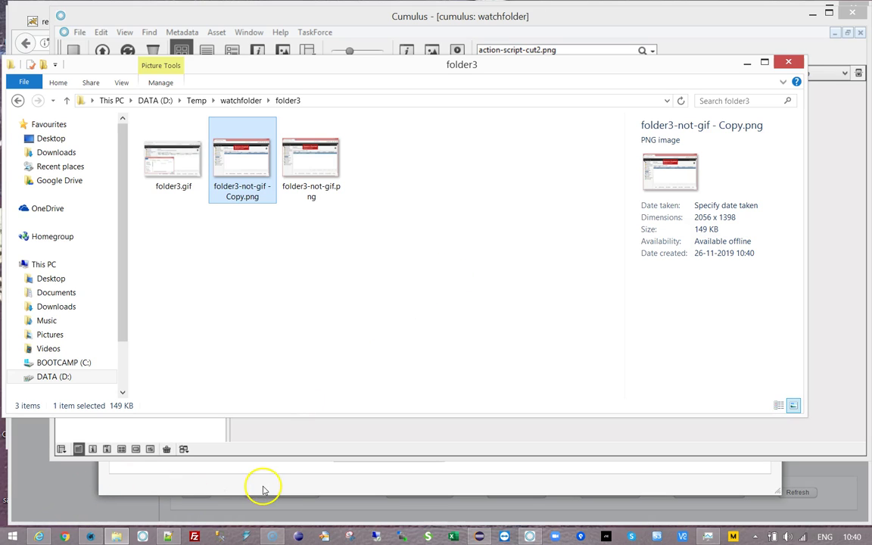
{"action": "left_click", "coordinate": [279, 452]}
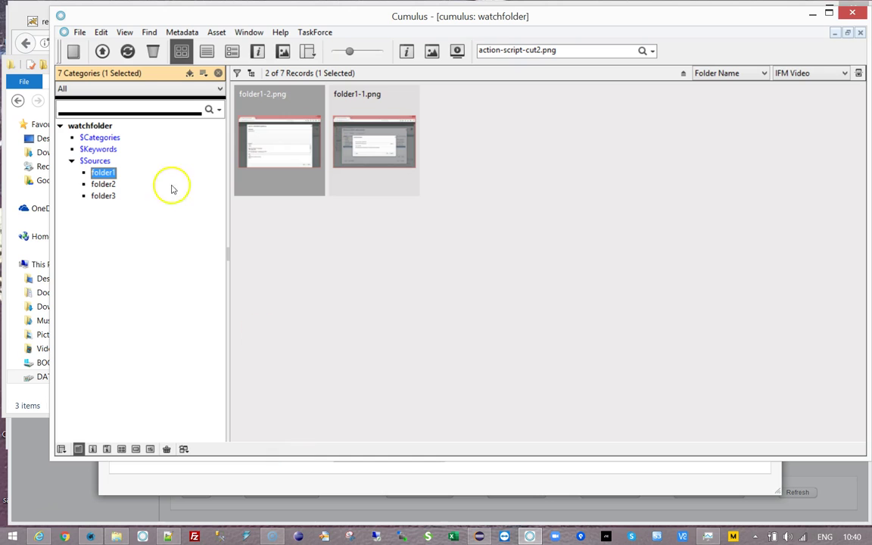
Return to the Cumulus Server Console, close the watch1 status log and run the watch1 workflow again
{"action": "left_click", "coordinate": [142, 502]}
{"action": "left_click", "coordinate": [776, 96]}
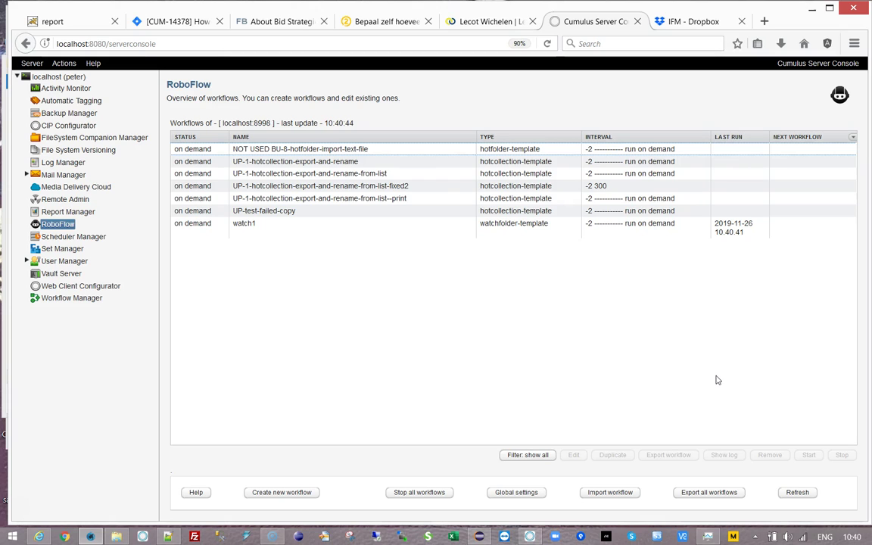
{"action": "double_click", "coordinate": [287, 225]}
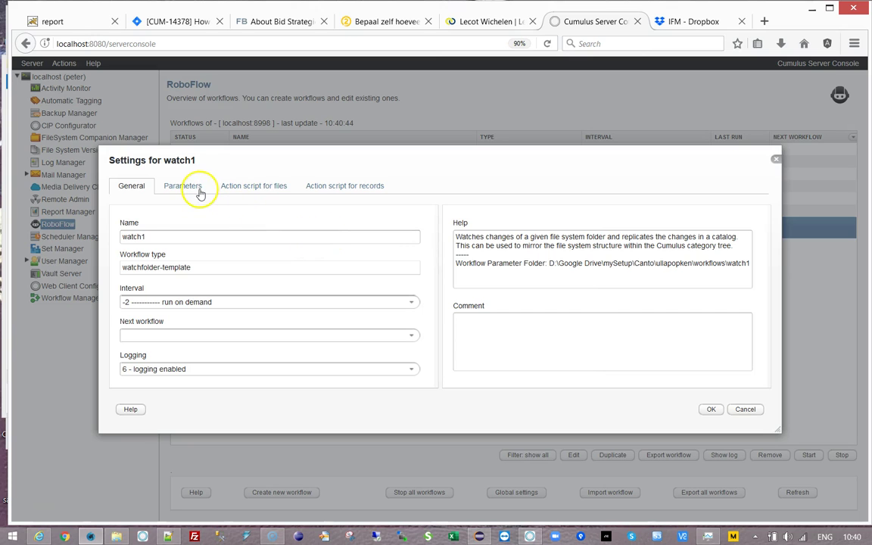
{"action": "left_click", "coordinate": [745, 409]}
Switch to the Cumulus catalog and check the records of the $Sources category, selecting folder3.gif
{"action": "left_click", "coordinate": [555, 536]}
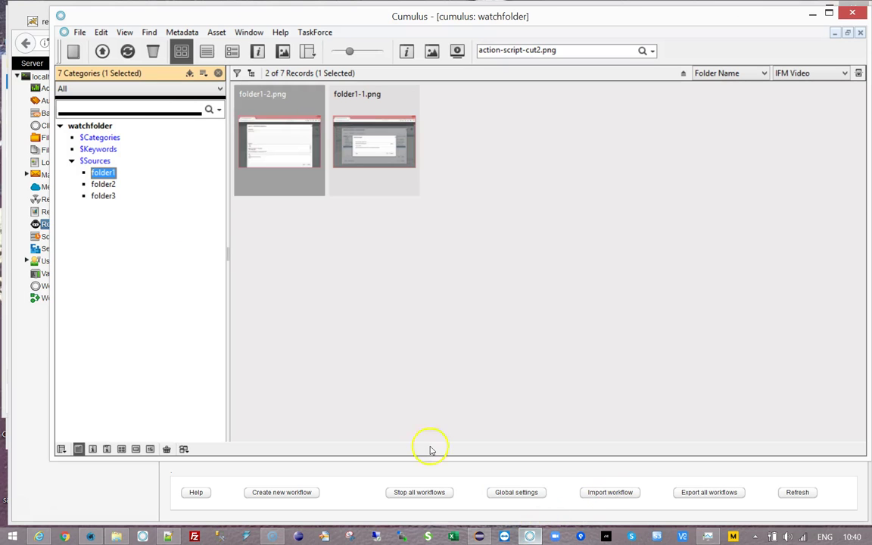
{"action": "left_click", "coordinate": [96, 161]}
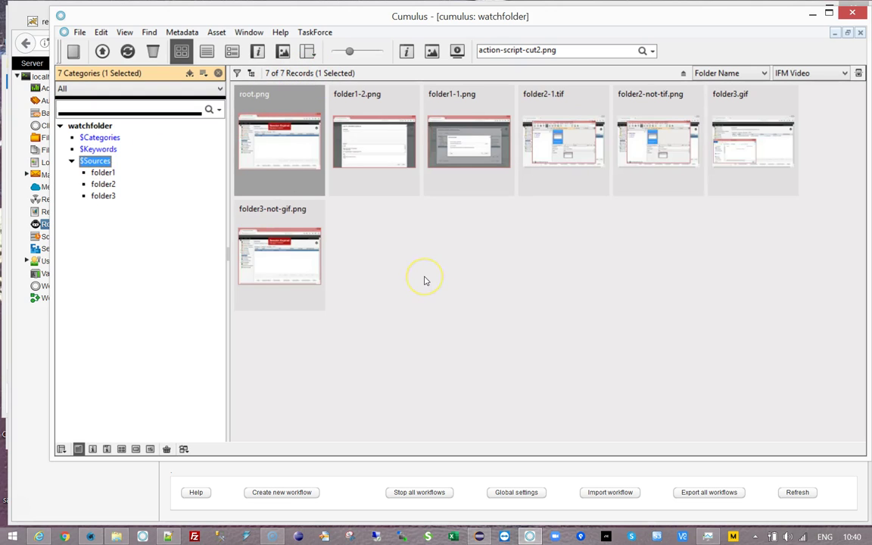
{"action": "left_click", "coordinate": [780, 140]}
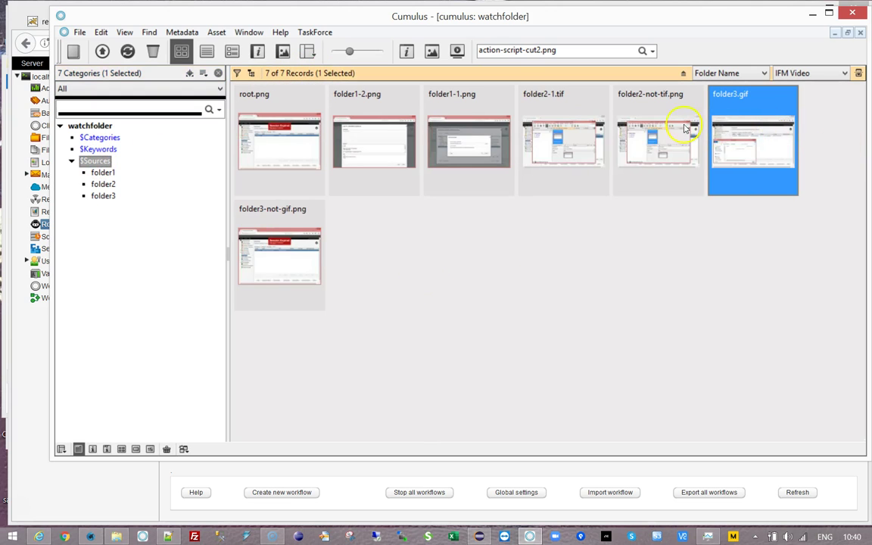
Select folder3-not-gif.png in the catalog, switch back to the Cumulus Server Console and duplicate the watch1 workflow as watch2
{"action": "left_click", "coordinate": [278, 268]}
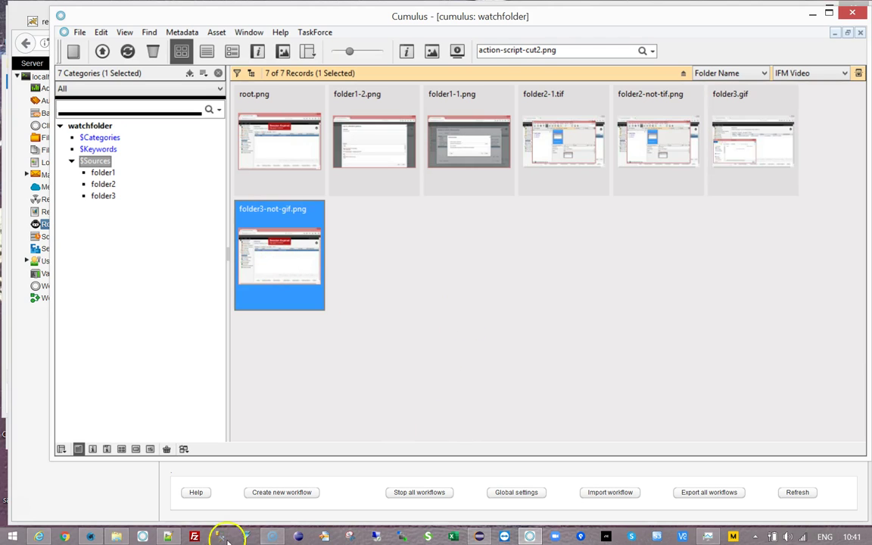
{"action": "left_click", "coordinate": [220, 472]}
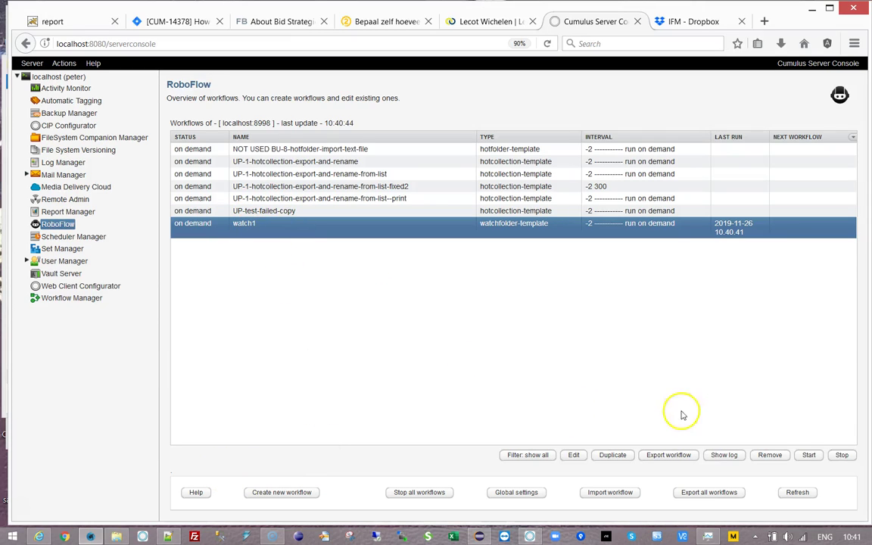
{"action": "left_click", "coordinate": [611, 455]}
{"action": "left_click", "coordinate": [324, 235]}
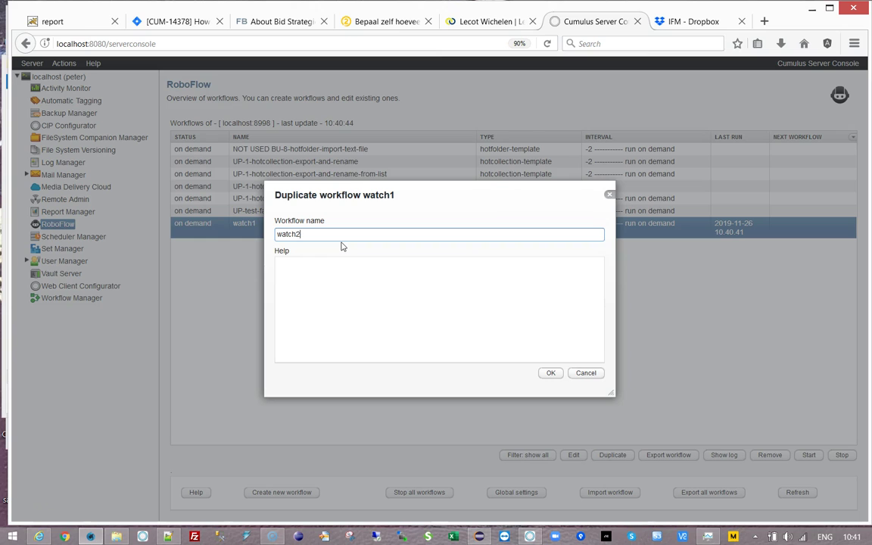
{"action": "left_click", "coordinate": [559, 373]}
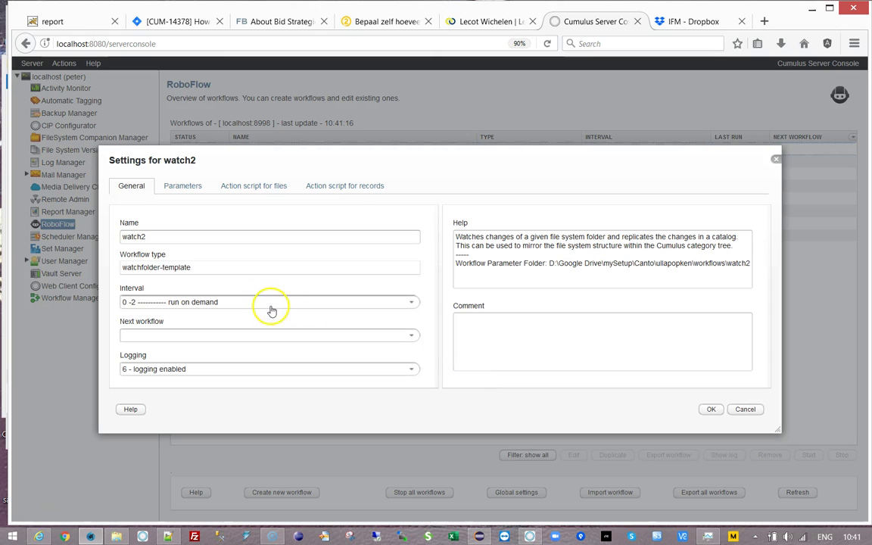
Set watch2's interval to -2 run on demand and its hot folder to D:\Temp\watchfolder\folder2
{"action": "left_click", "coordinate": [129, 304]}
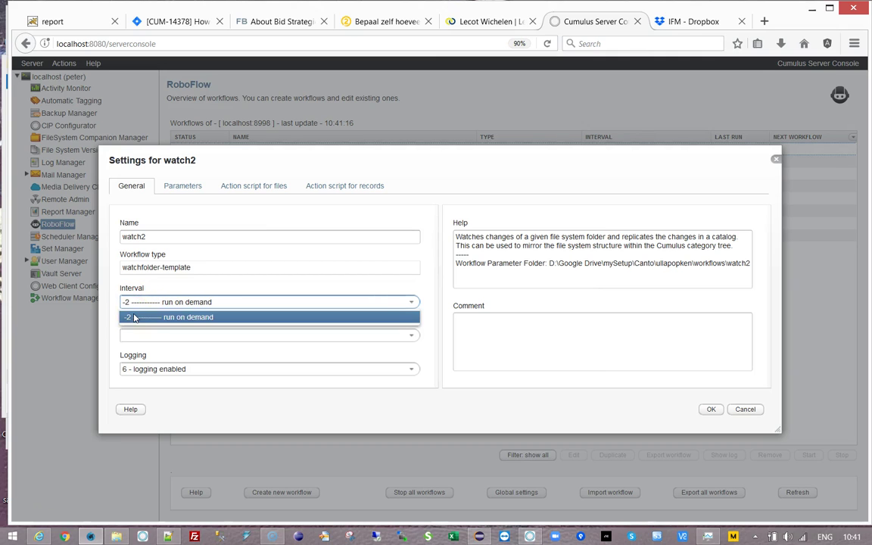
{"action": "left_click", "coordinate": [134, 318]}
{"action": "left_click", "coordinate": [185, 187]}
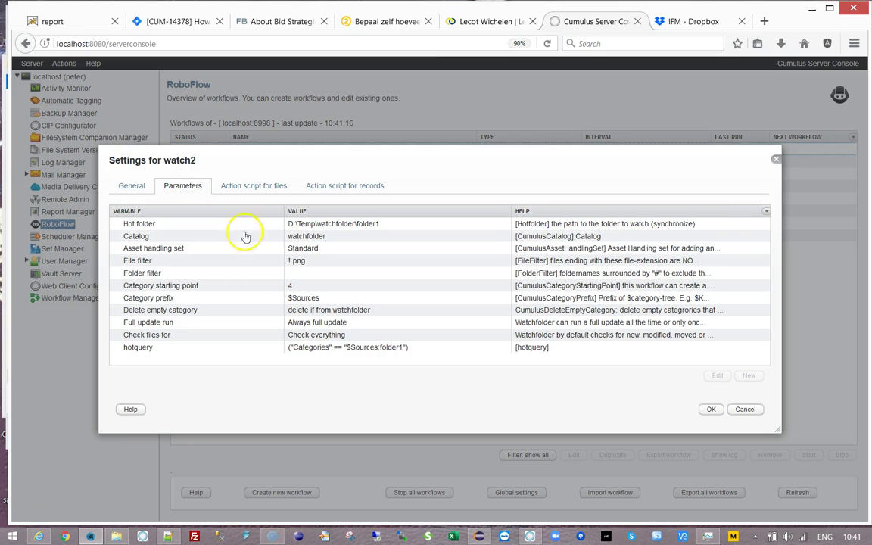
{"action": "double_click", "coordinate": [337, 230]}
{"action": "left_click", "coordinate": [390, 266]}
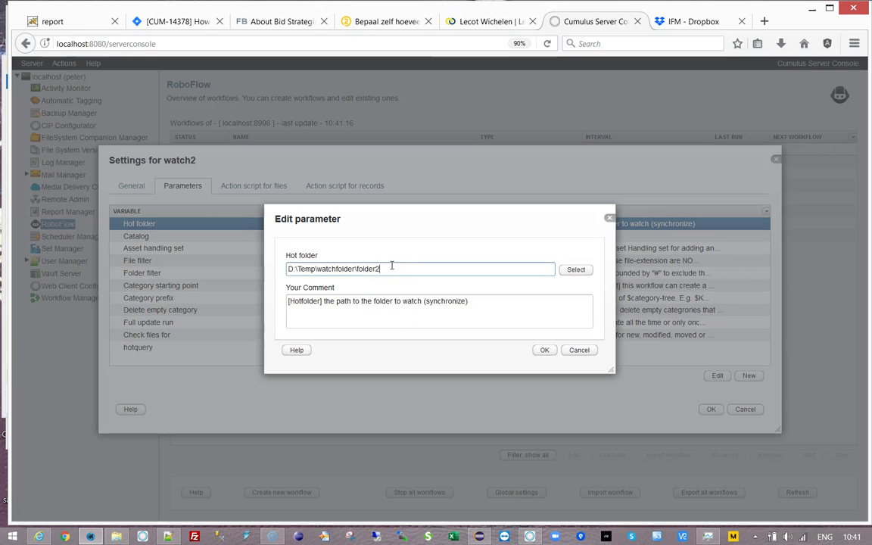
{"action": "left_click", "coordinate": [545, 352]}
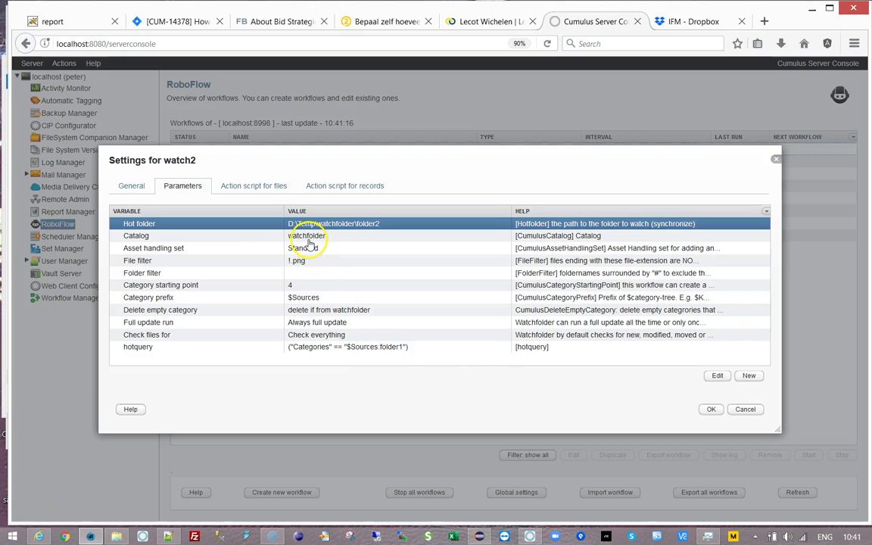
Set watch2's hotquery parameter to ("Categories" == "$Sources:folder2")
{"action": "left_click", "coordinate": [261, 273]}
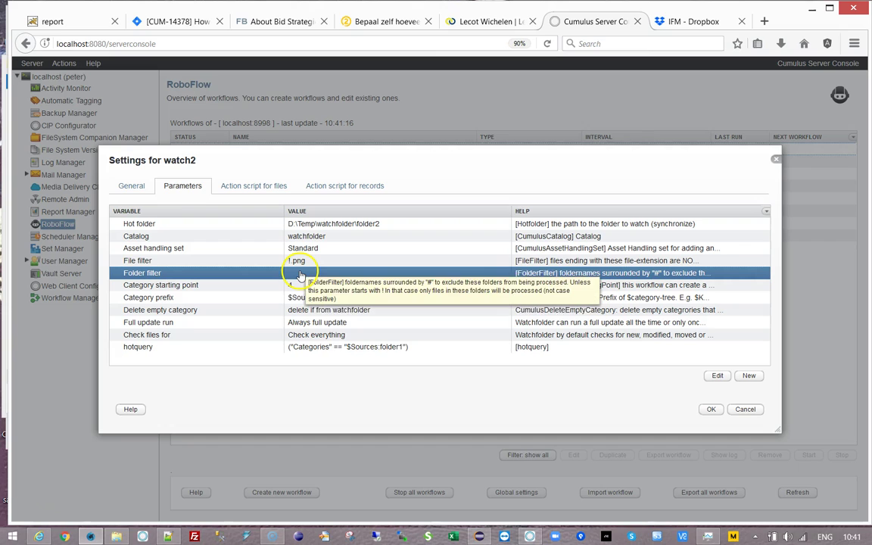
{"action": "left_click", "coordinate": [319, 349]}
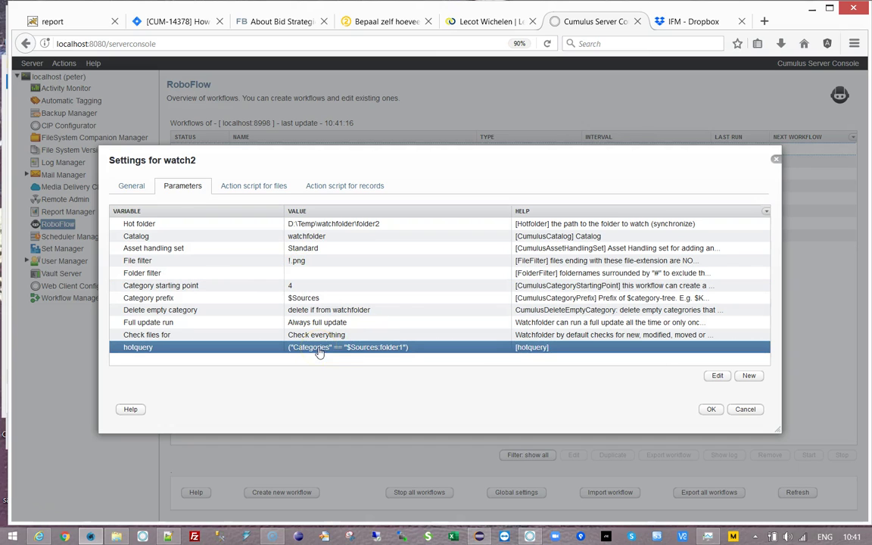
{"action": "double_click", "coordinate": [402, 349]}
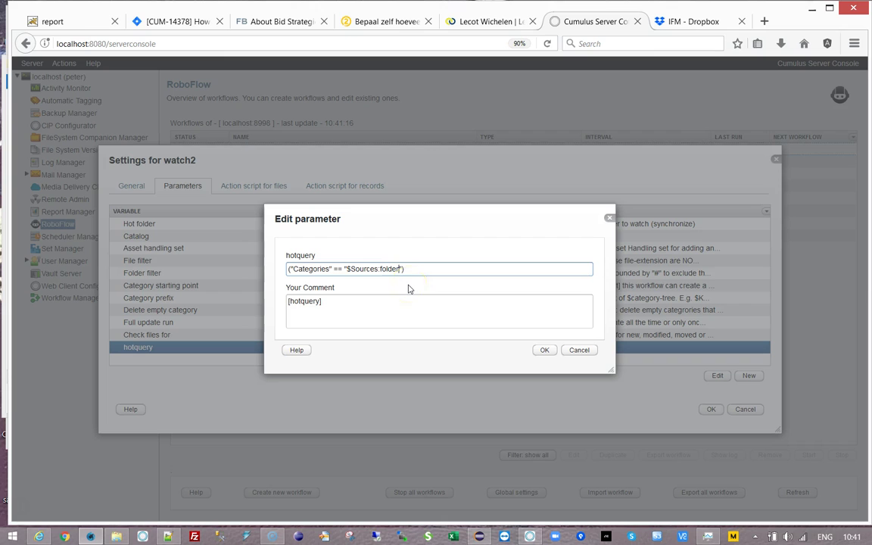
{"action": "left_click", "coordinate": [544, 350]}
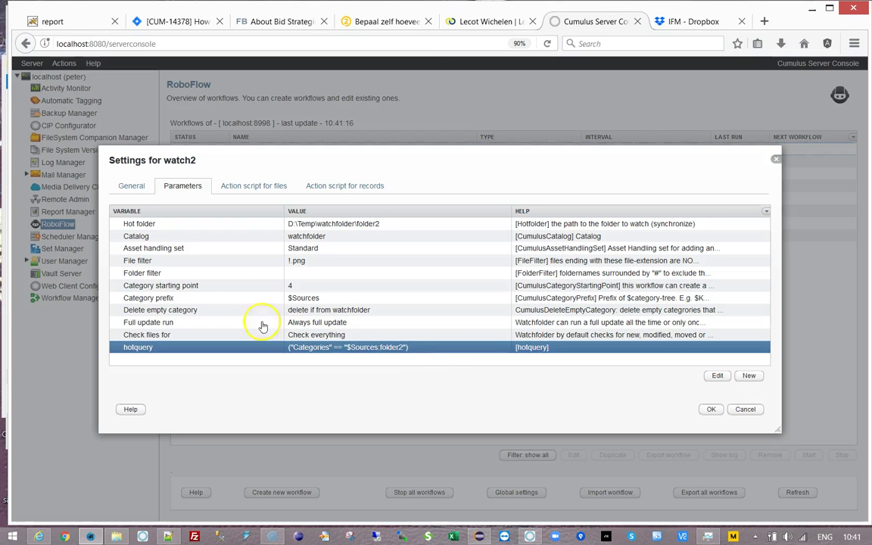
Set watch2's category starting point parameter to 5
{"action": "left_click", "coordinate": [227, 287]}
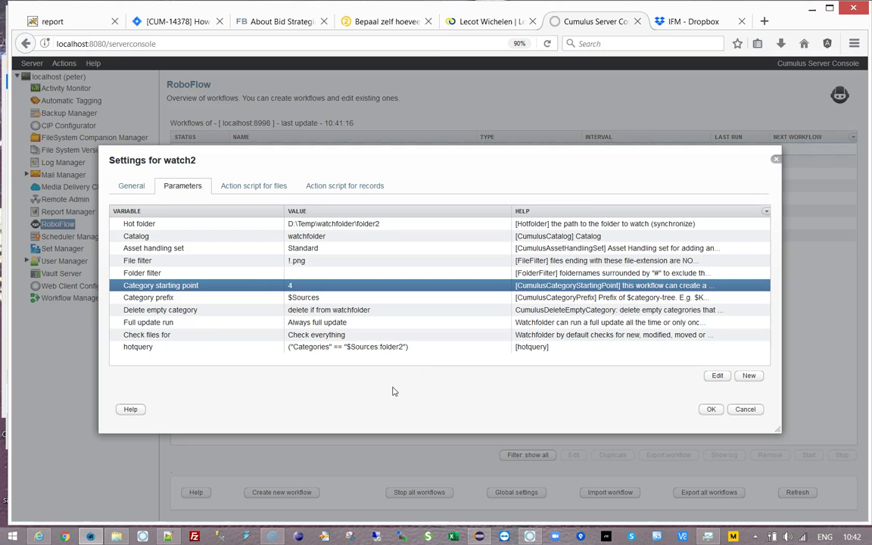
{"action": "double_click", "coordinate": [235, 286]}
{"action": "double_click", "coordinate": [290, 269]}
{"action": "type", "text": "5"}
{"action": "left_click", "coordinate": [545, 350]}
Set watch2's category prefix to $Sources/E-commerce
{"action": "double_click", "coordinate": [313, 299]}
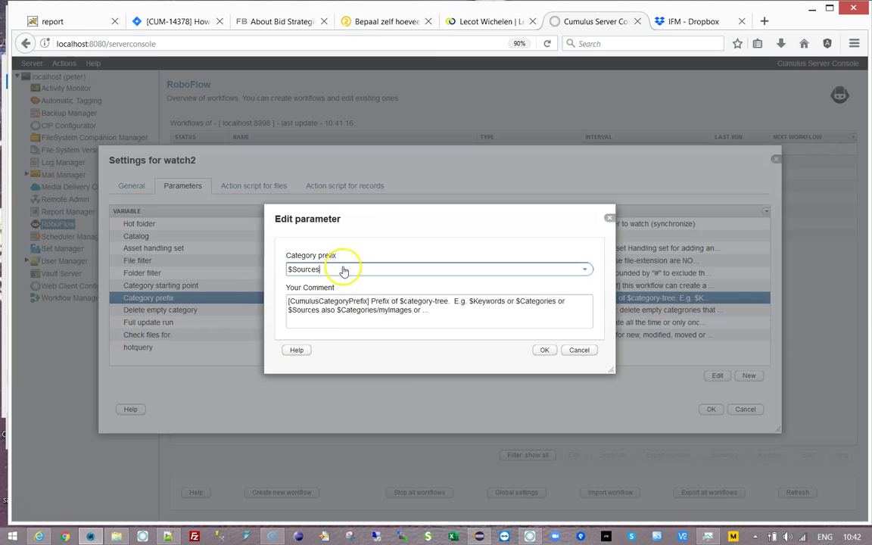
{"action": "type", "text": "/E-c0mmerce"}
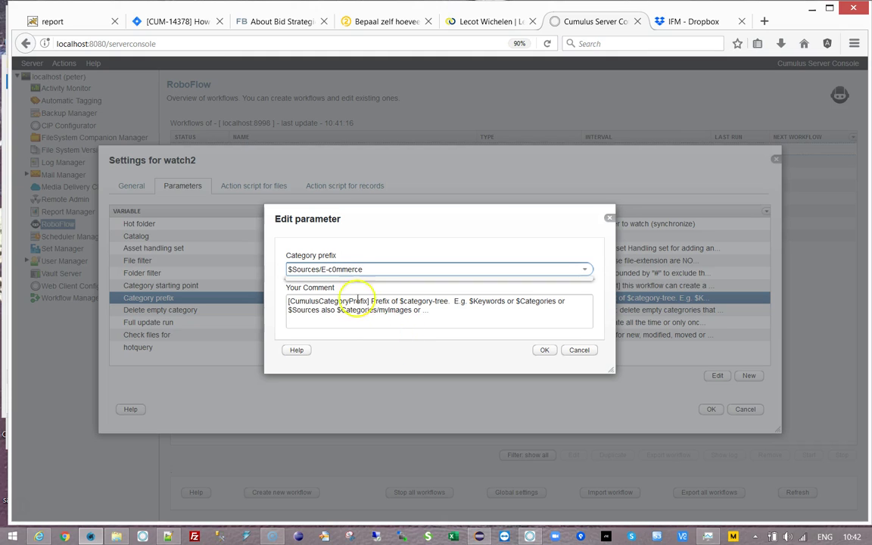
{"action": "left_click", "coordinate": [336, 269]}
{"action": "key", "text": "BackSpace"}
{"action": "left_click", "coordinate": [537, 352]}
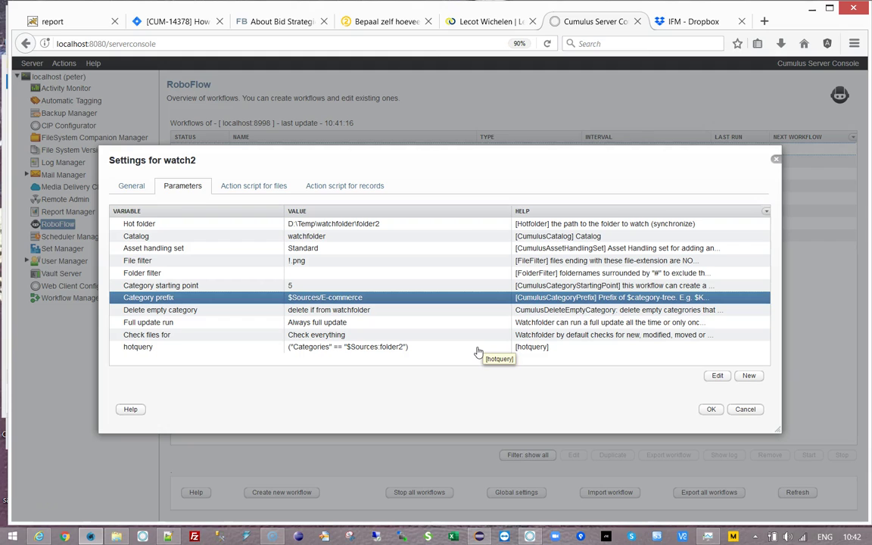
Set watch2's category starting point back to 4
{"action": "left_click", "coordinate": [388, 349]}
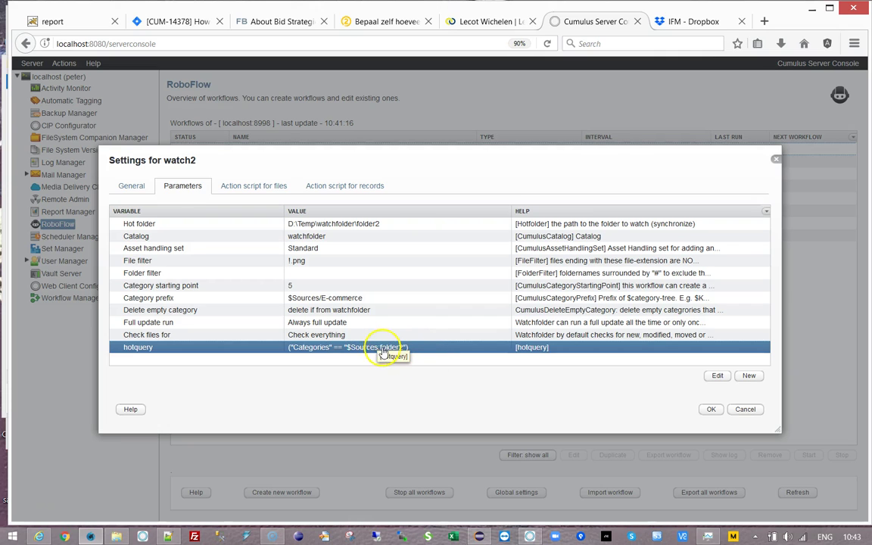
{"action": "double_click", "coordinate": [309, 290]}
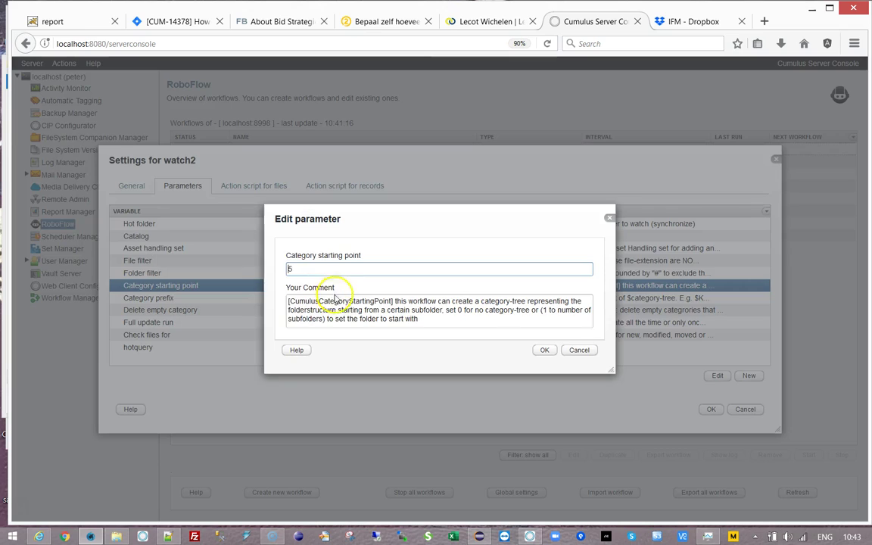
{"action": "type", "text": "4"}
{"action": "left_click", "coordinate": [544, 350]}
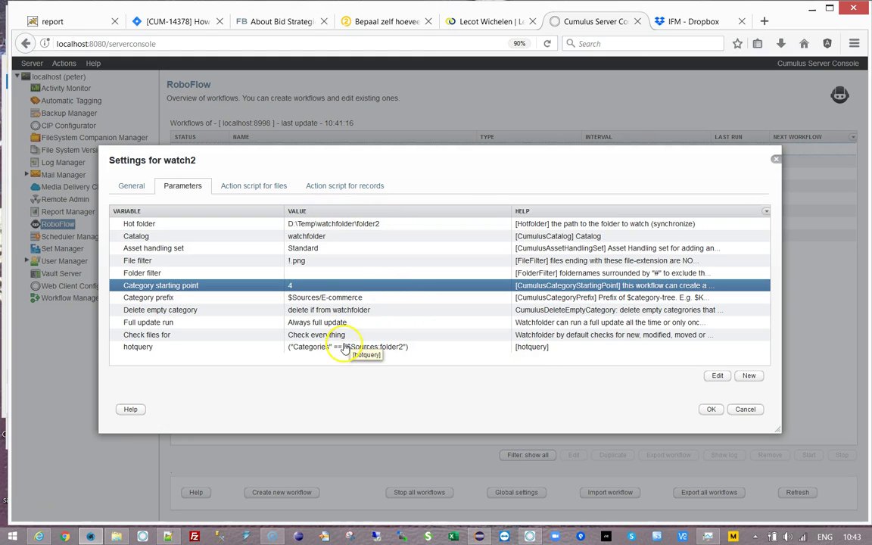
Set watch2's category prefix back to $Sources by removing the E-commerce subcategory
{"action": "double_click", "coordinate": [314, 298]}
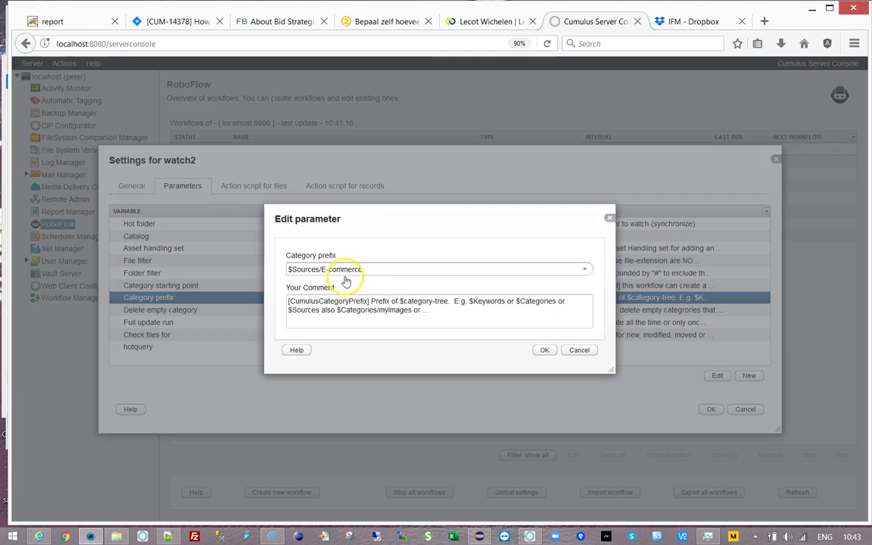
{"action": "left_click", "coordinate": [383, 278]}
{"action": "key", "text": "BackSpace"}
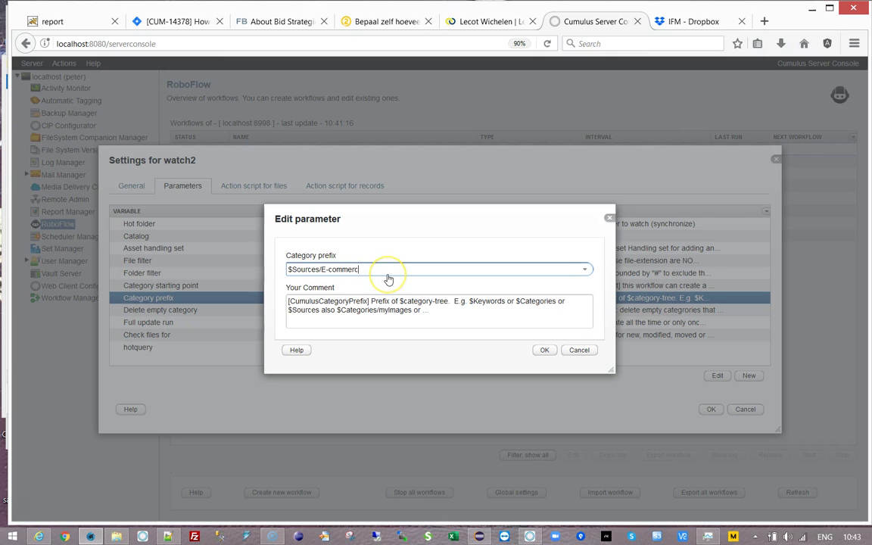
{"action": "key", "text": "BackSpace"}
{"action": "key", "text": "BackSpace"}
{"action": "key", "text": "BackSpace"}
{"action": "key", "text": "BackSpace"}
{"action": "key", "text": "BackSpace"}
{"action": "key", "text": "BackSpace"}
{"action": "key", "text": "BackSpace"}
{"action": "key", "text": "BackSpace"}
{"action": "key", "text": "BackSpace"}
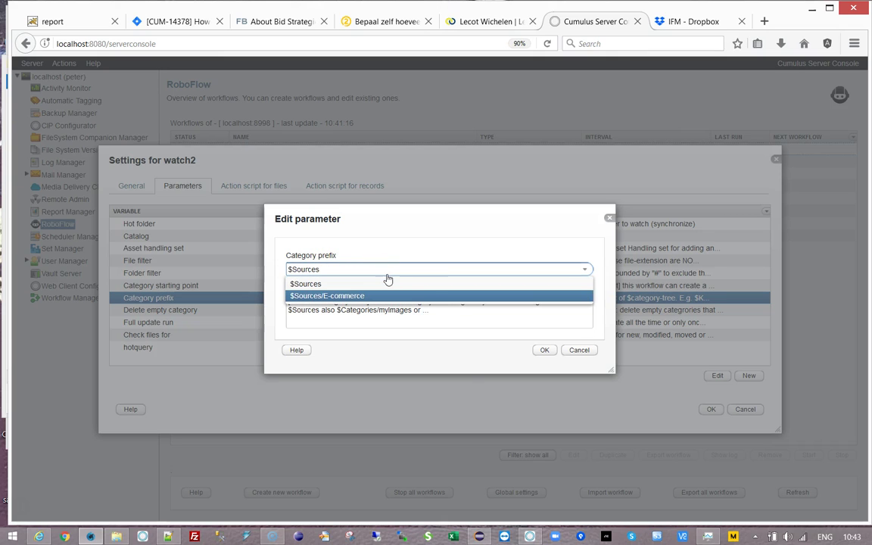
{"action": "left_click", "coordinate": [388, 283]}
{"action": "left_click", "coordinate": [547, 351]}
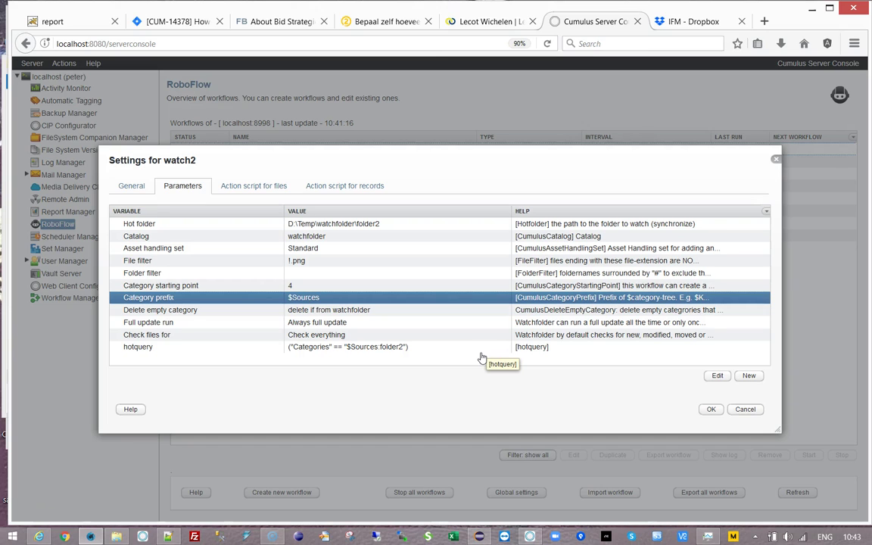
Set watch2's file filter to process only .tif files (!.tif) and save the workflow
{"action": "double_click", "coordinate": [299, 261]}
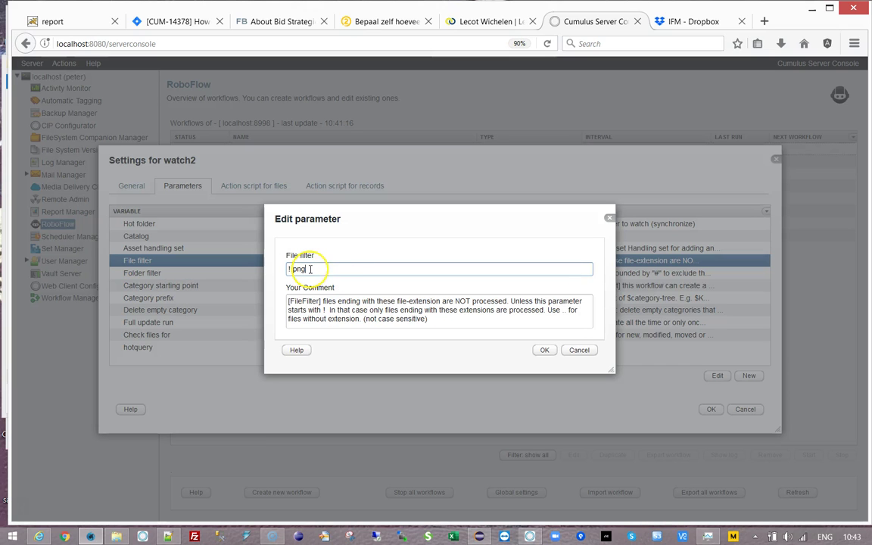
{"action": "type", "text": "tif"}
{"action": "left_click", "coordinate": [542, 350]}
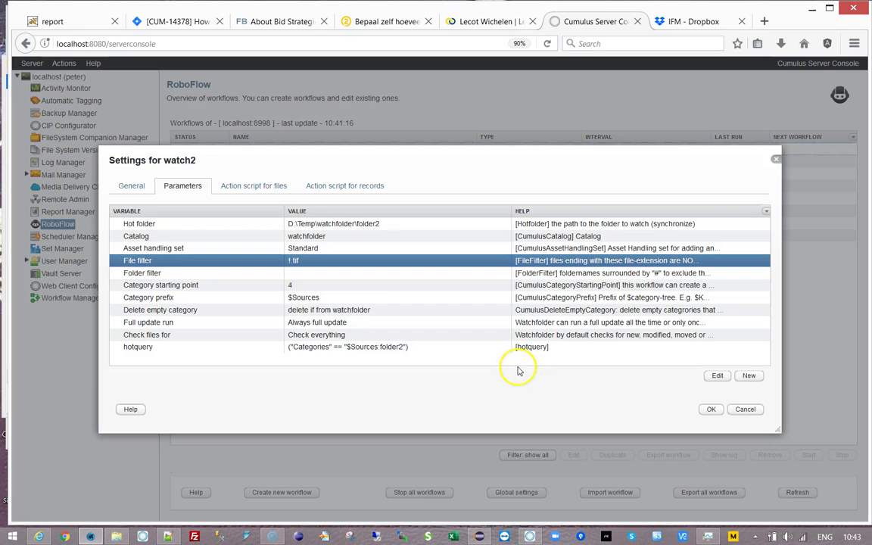
{"action": "left_click", "coordinate": [709, 410]}
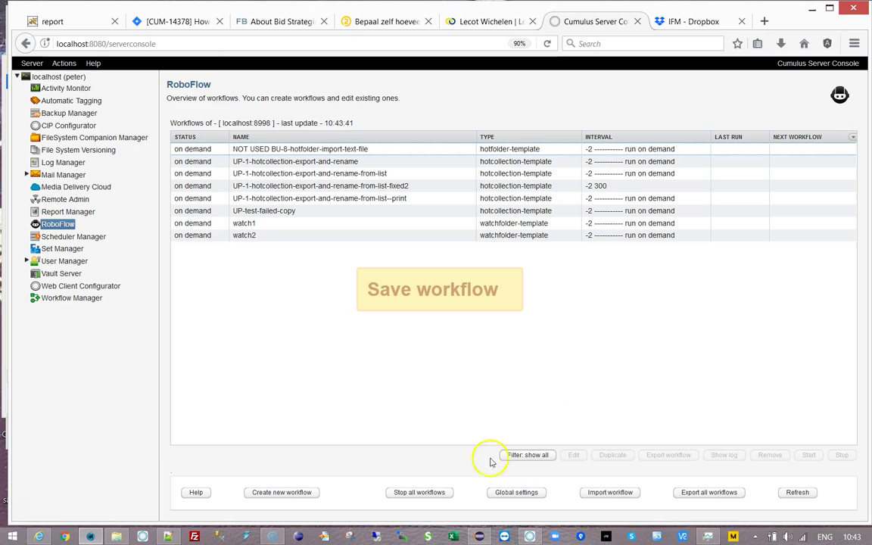
Duplicate the watch2 workflow as watch3
{"action": "left_click", "coordinate": [256, 224]}
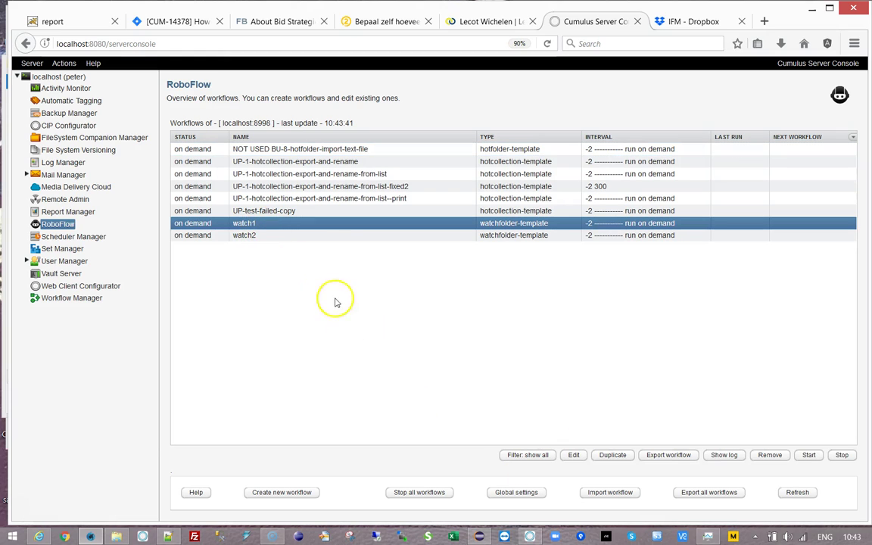
{"action": "left_click", "coordinate": [246, 236]}
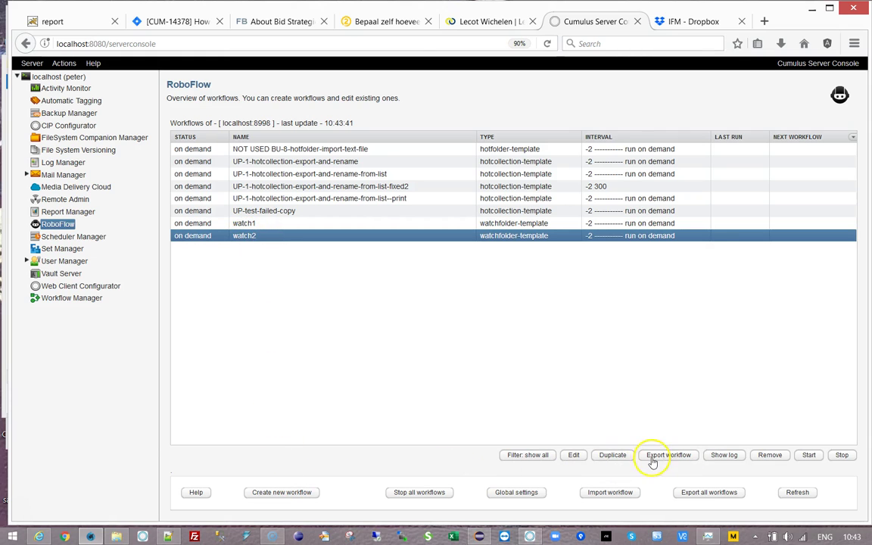
{"action": "left_click", "coordinate": [613, 455]}
{"action": "left_click", "coordinate": [326, 234]}
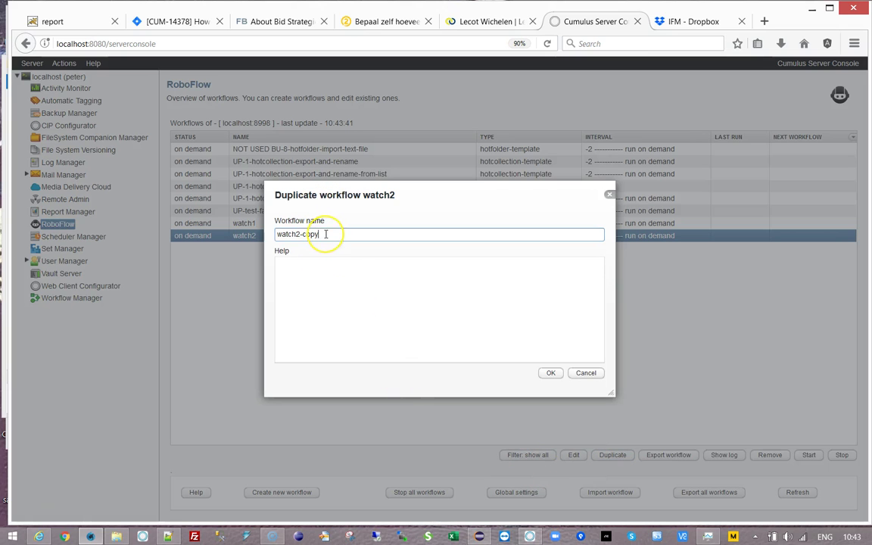
{"action": "key", "text": "BackSpace"}
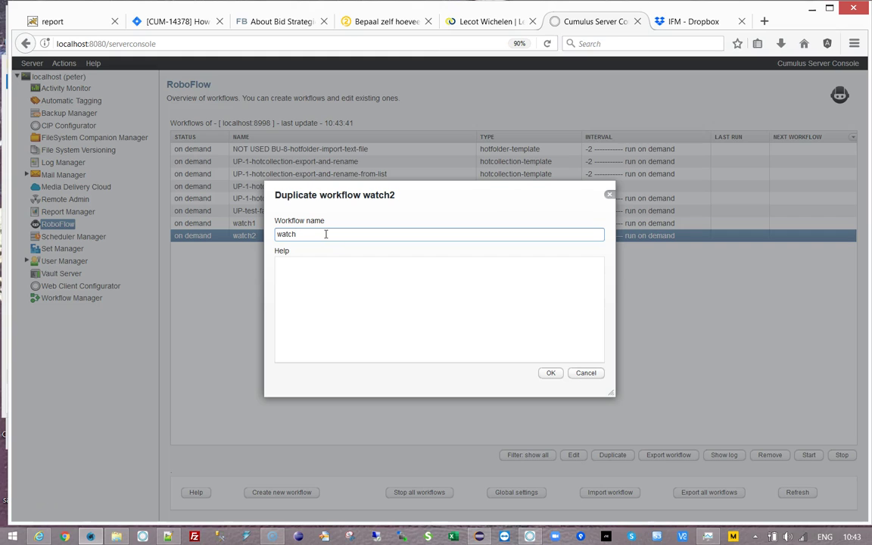
{"action": "left_click", "coordinate": [551, 372]}
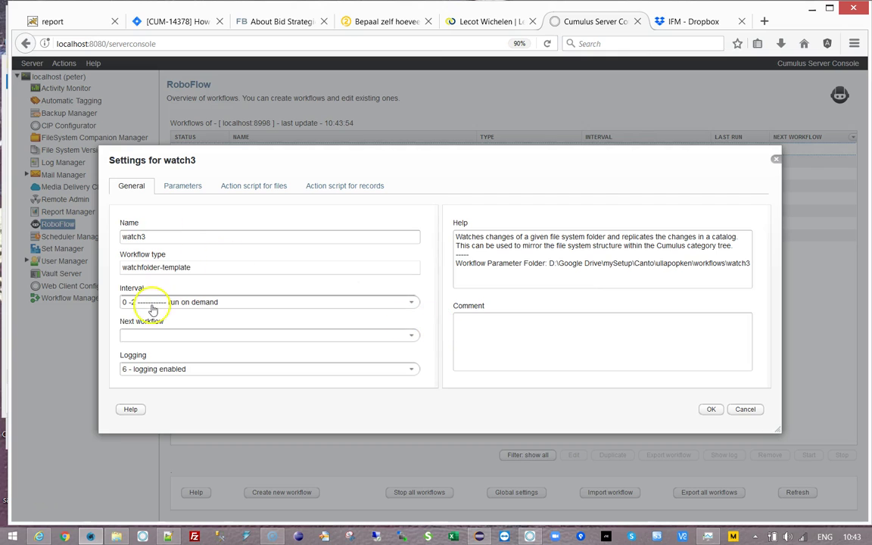
Set watch3's hot folder parameter to D:\Temp\watchfolder\folder3
{"action": "left_click", "coordinate": [128, 306]}
{"action": "key", "text": "BackSpace"}
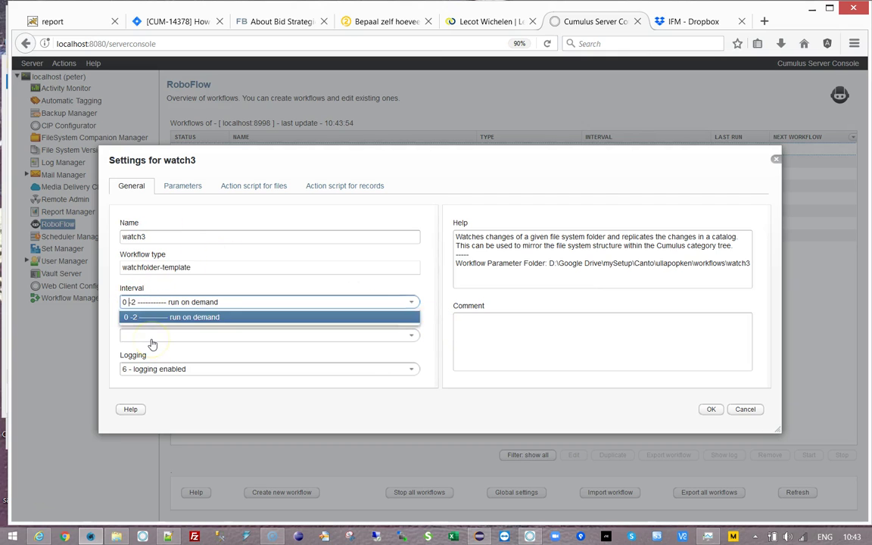
{"action": "left_click", "coordinate": [200, 290]}
{"action": "left_click", "coordinate": [202, 190]}
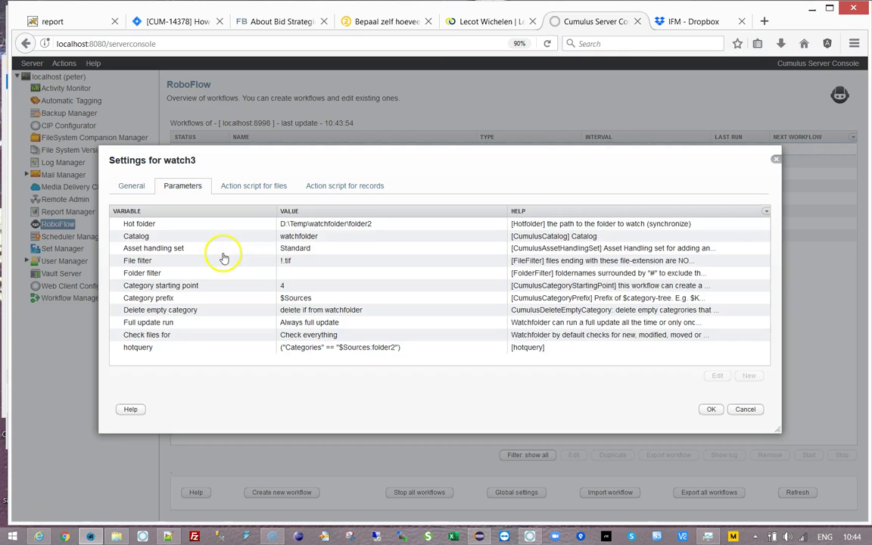
{"action": "double_click", "coordinate": [370, 224]}
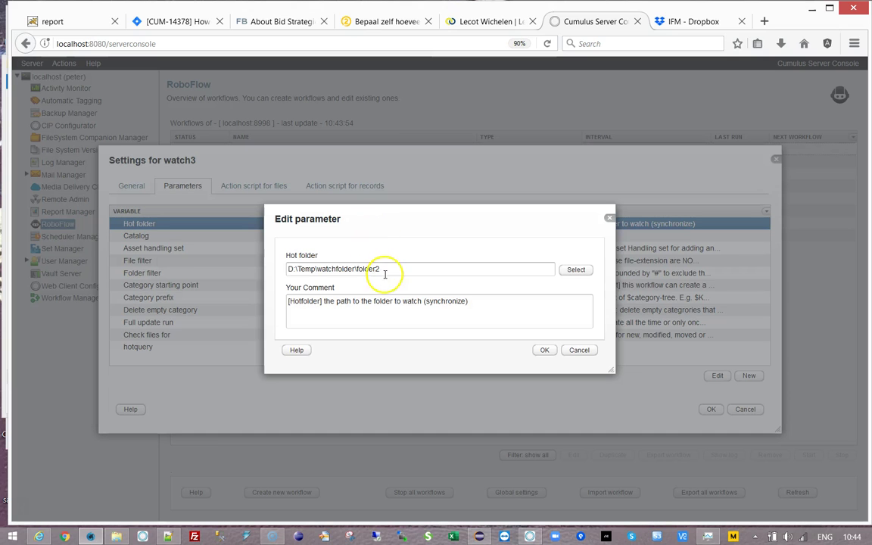
{"action": "key", "text": "BackSpace"}
{"action": "type", "text": "3"}
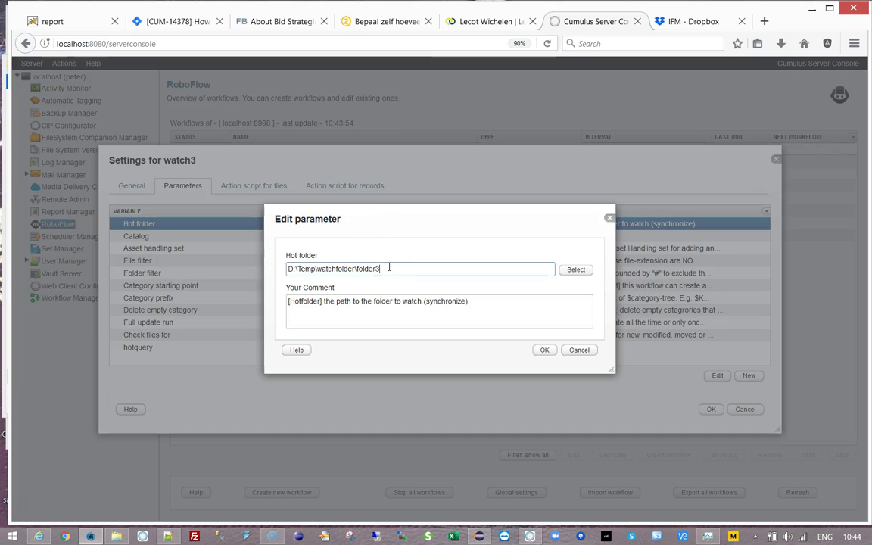
{"action": "left_click", "coordinate": [545, 349]}
Set watch3's file filter to process only .gif and .jpg files (!.gif.jpg)
{"action": "double_click", "coordinate": [303, 263]}
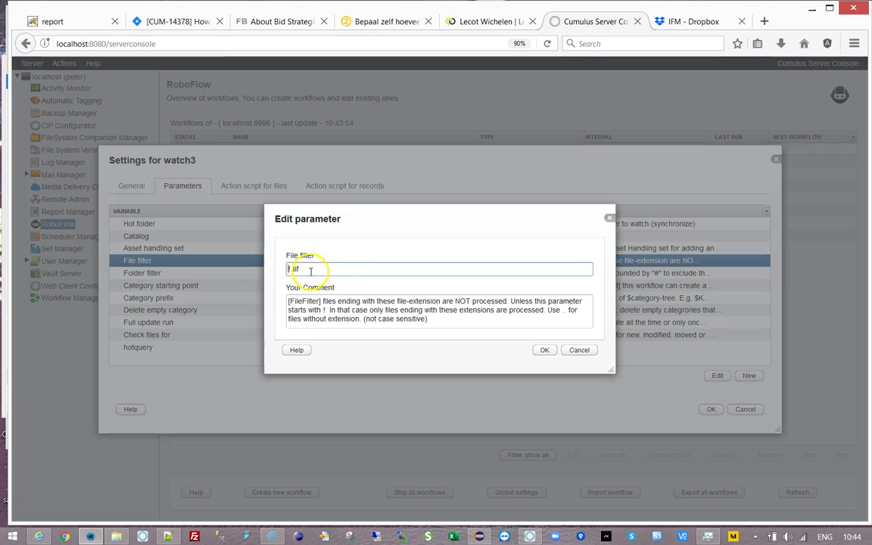
{"action": "key", "text": "BackSpace"}
{"action": "key", "text": "BackSpace"}
{"action": "key", "text": "BackSpace"}
{"action": "key", "text": "BackSpace"}
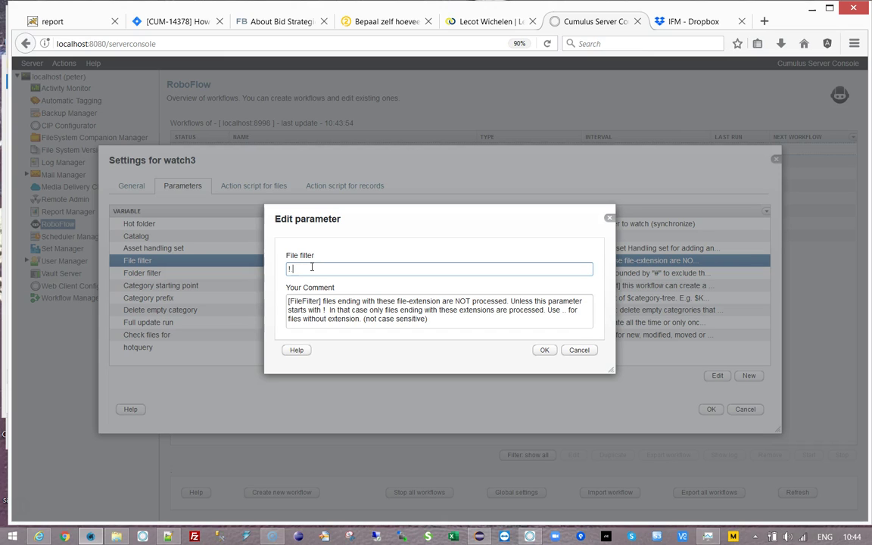
{"action": "type", "text": ".gig"}
{"action": "key", "text": "BackSpace"}
{"action": "type", "text": "f"}
{"action": "left_click", "coordinate": [299, 266]}
{"action": "type", "text": "p"}
{"action": "key", "text": "BackSpace"}
{"action": "type", "text": "jpg"}
{"action": "left_click", "coordinate": [545, 350]}
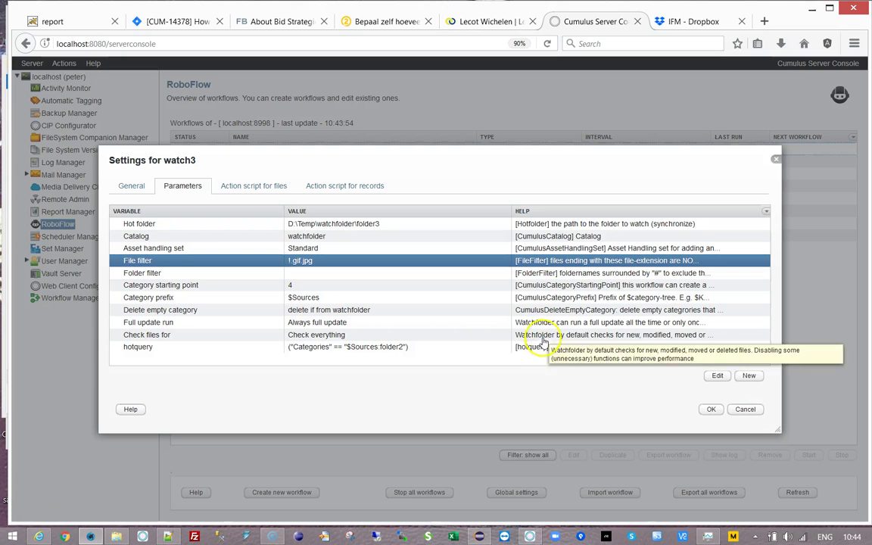
Set watch3's hotquery to ("Categories" == "$Sources:folder3") and save the workflow
{"action": "left_click", "coordinate": [280, 336]}
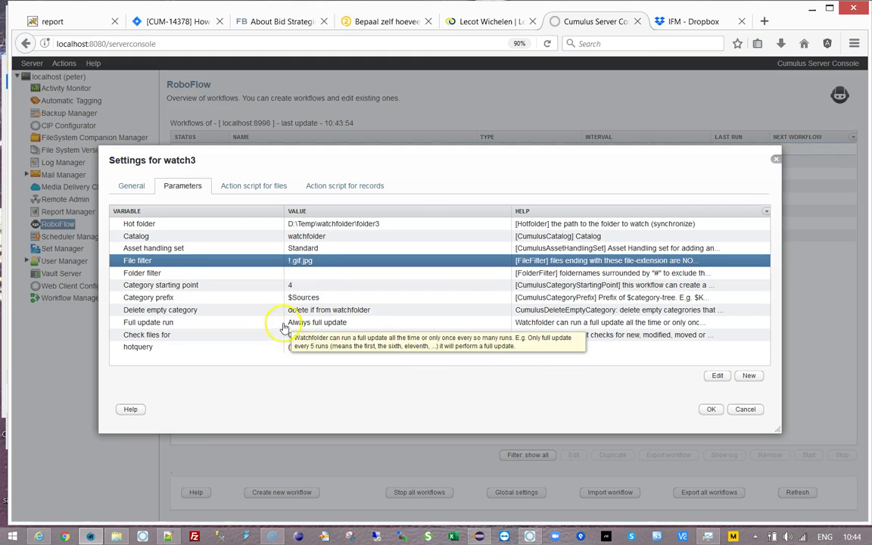
{"action": "left_click", "coordinate": [378, 348]}
{"action": "double_click", "coordinate": [390, 347]}
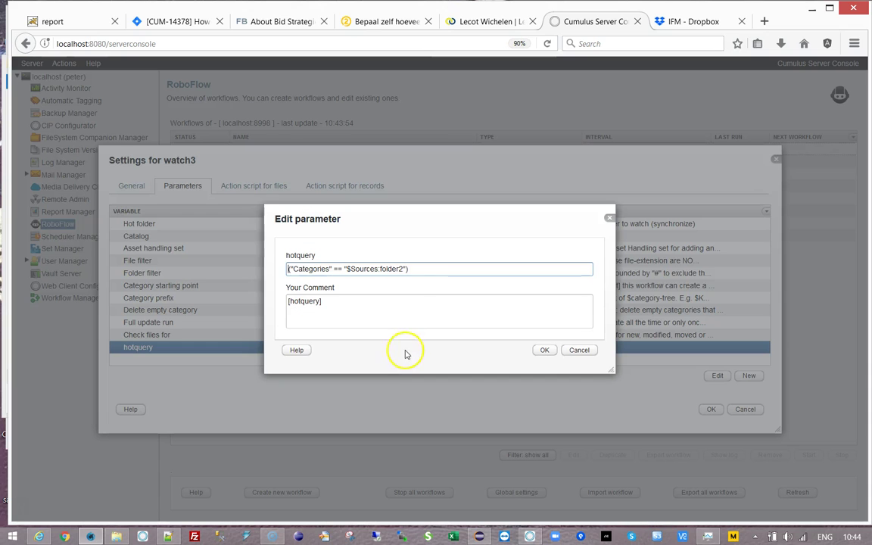
{"action": "key", "text": "BackSpace"}
{"action": "type", "text": "3"}
{"action": "left_click", "coordinate": [544, 352]}
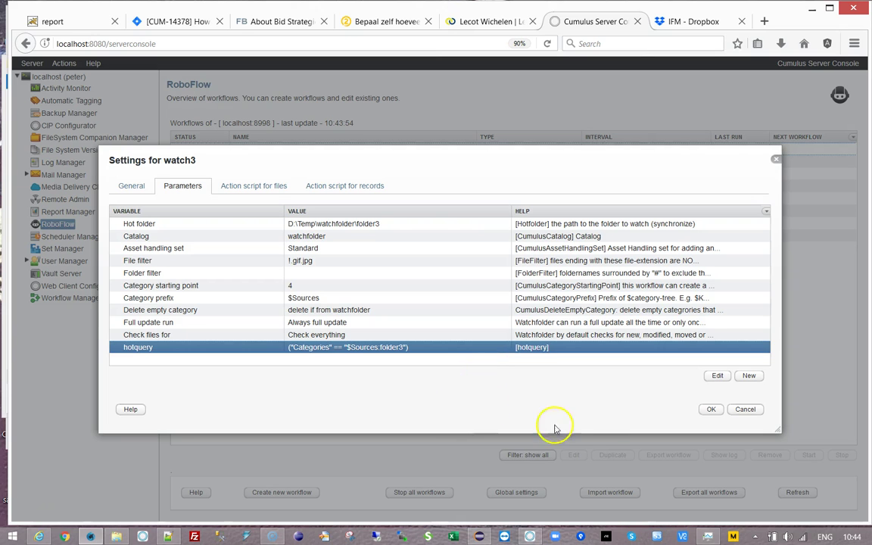
{"action": "left_click", "coordinate": [709, 410]}
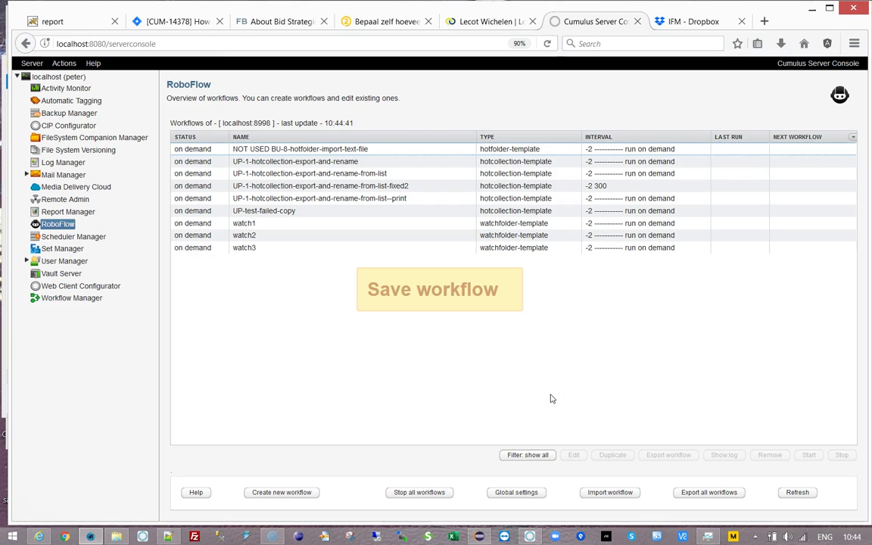
Select the watch1 workflow in the RoboFlow workflow overview
{"action": "left_click", "coordinate": [262, 224]}
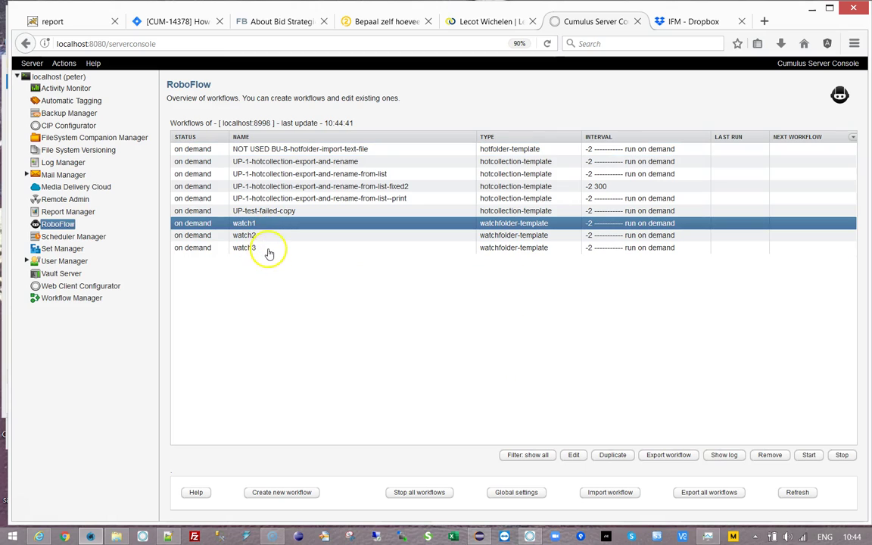
{"action": "left_click", "coordinate": [270, 249]}
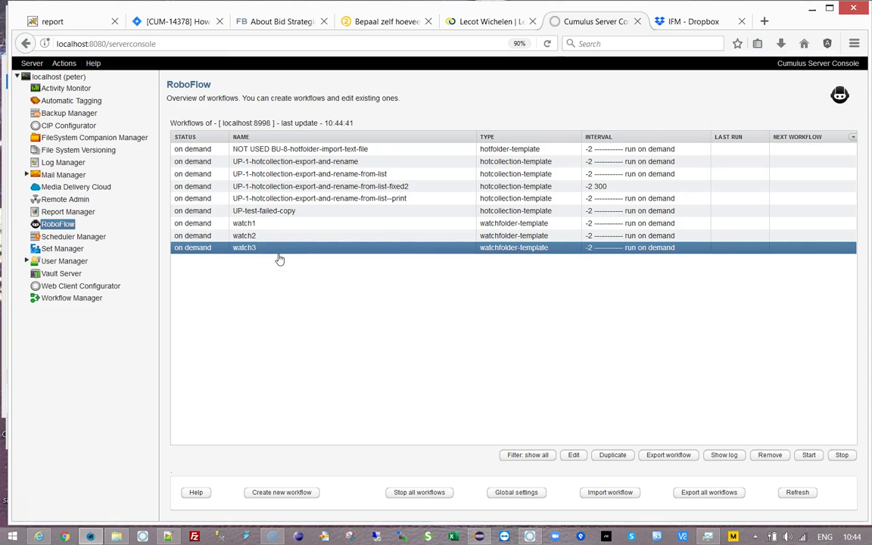
{"action": "left_click", "coordinate": [274, 223]}
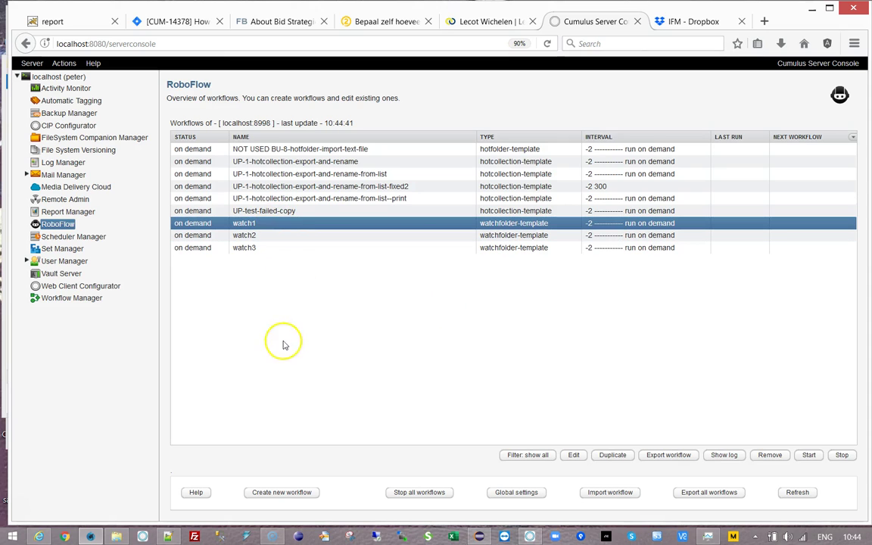
Switch to the Cumulus client and delete all records listed for $Sources in the watchfolder catalog
{"action": "key", "text": "alt+Tab"}
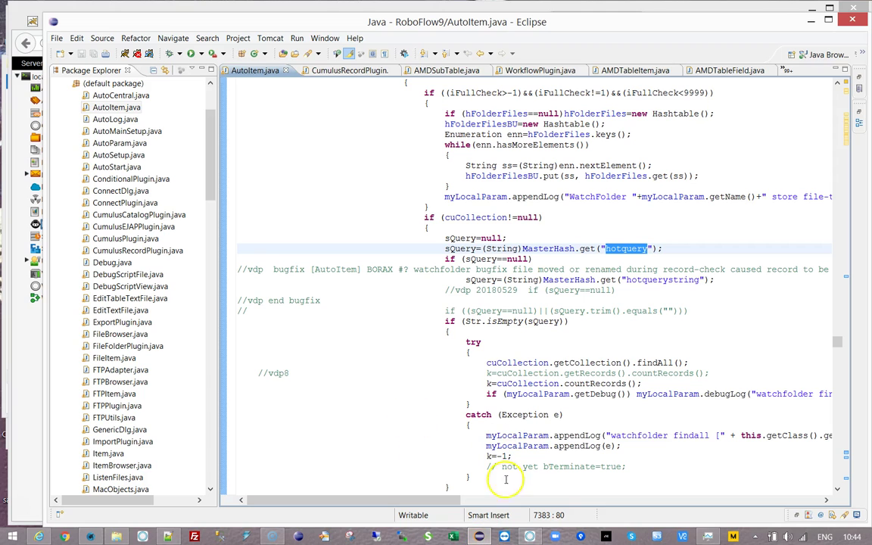
{"action": "key", "text": "alt+Tab"}
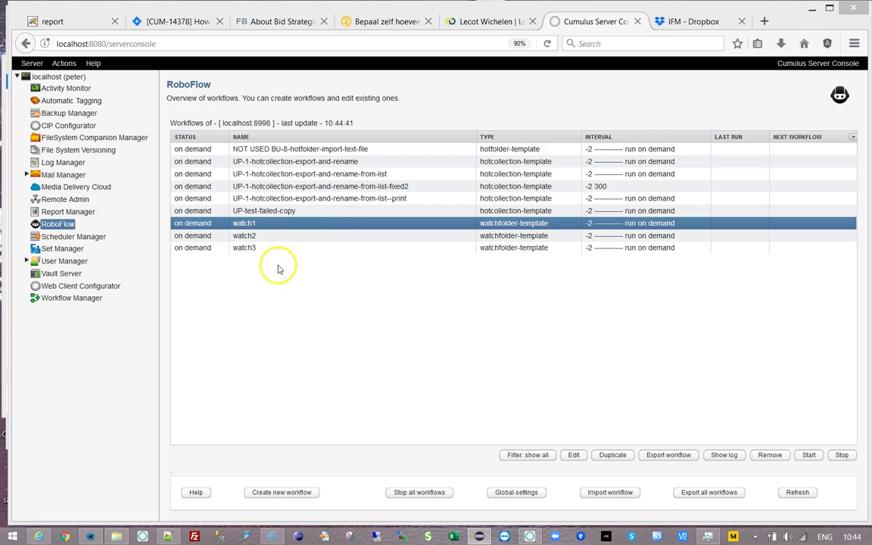
{"action": "mouse_move", "coordinate": [479, 536]}
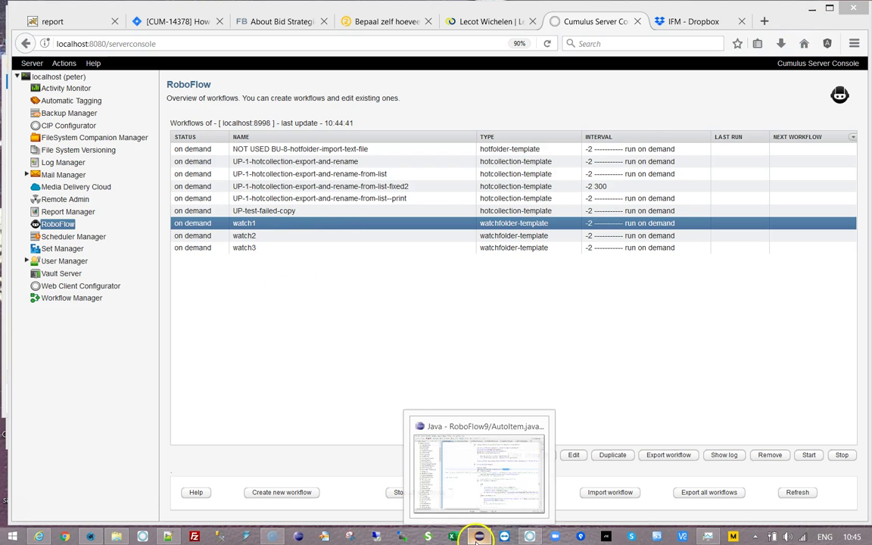
{"action": "left_click", "coordinate": [530, 536]}
{"action": "left_click", "coordinate": [274, 155]}
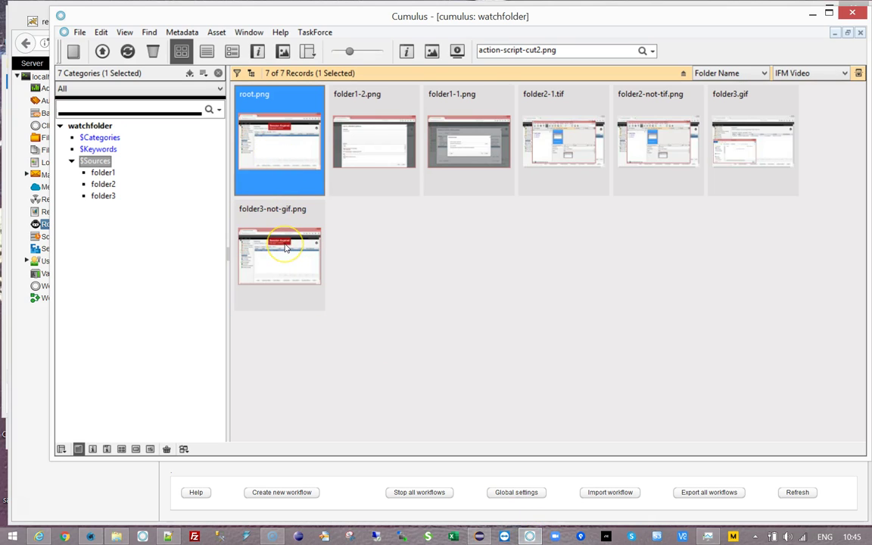
{"action": "key", "text": "ctrl+a"}
{"action": "left_click", "coordinate": [152, 51]}
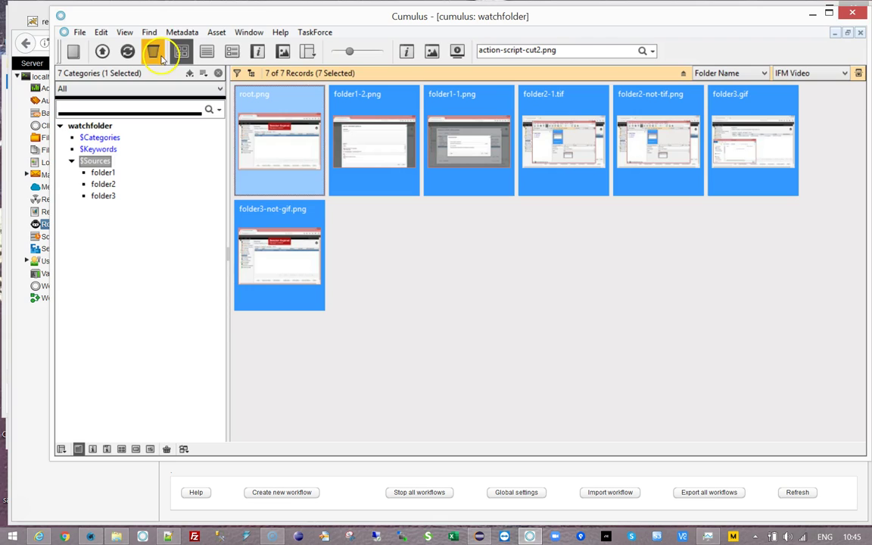
{"action": "left_click", "coordinate": [287, 150]}
Delete the folder1, folder2 and folder3 categories under $Sources
{"action": "left_click", "coordinate": [103, 172]}
{"action": "left_click", "coordinate": [101, 195], "text": "shift"}
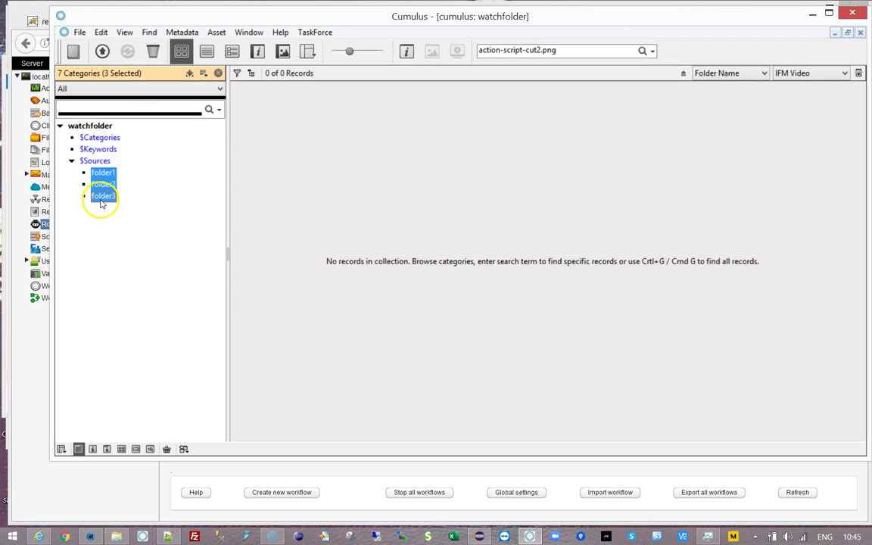
{"action": "left_click", "coordinate": [152, 51]}
{"action": "left_click", "coordinate": [465, 319]}
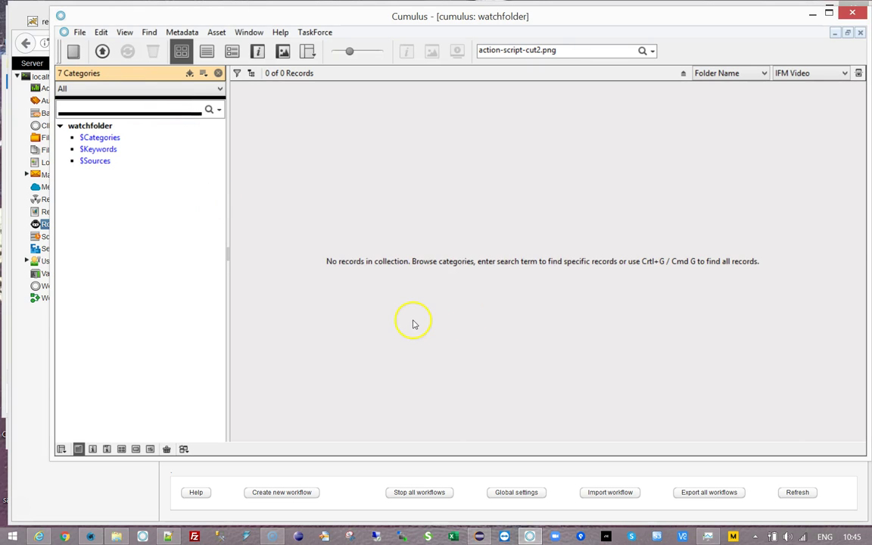
Switch back to the Cumulus Server Console and run the watch1, watch2 and watch3 workflows one after another
{"action": "left_click", "coordinate": [331, 468]}
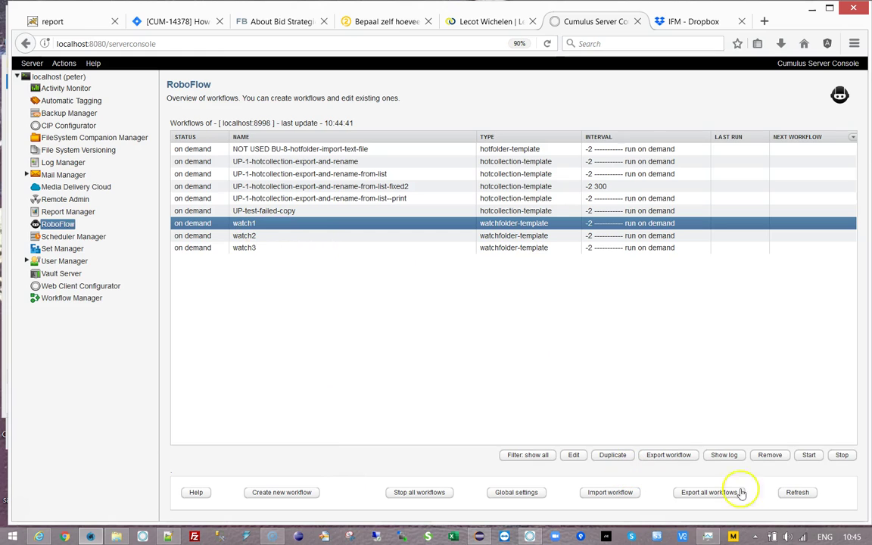
{"action": "left_click", "coordinate": [809, 454]}
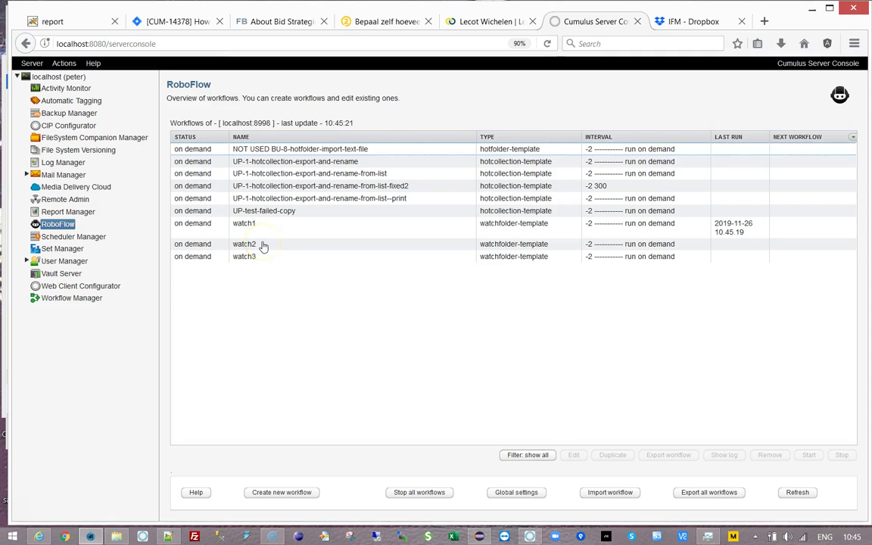
{"action": "left_click", "coordinate": [252, 245]}
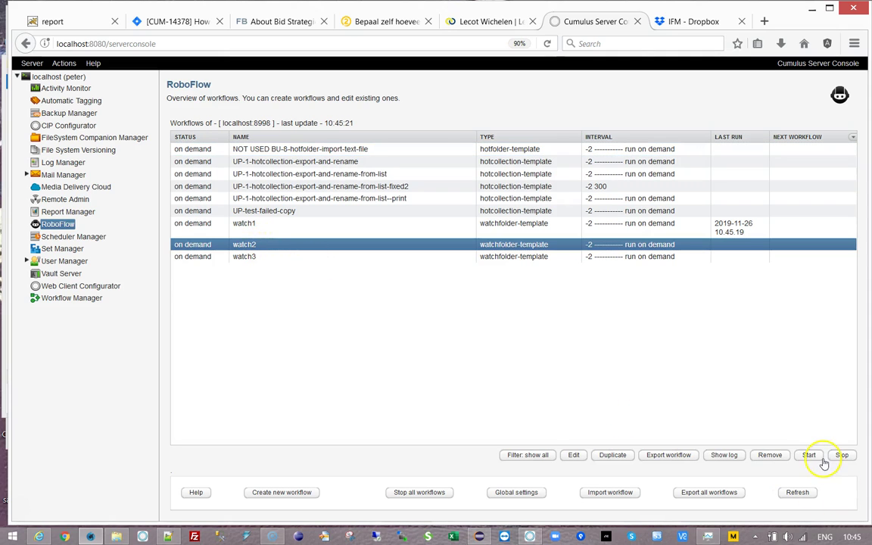
{"action": "left_click", "coordinate": [808, 454]}
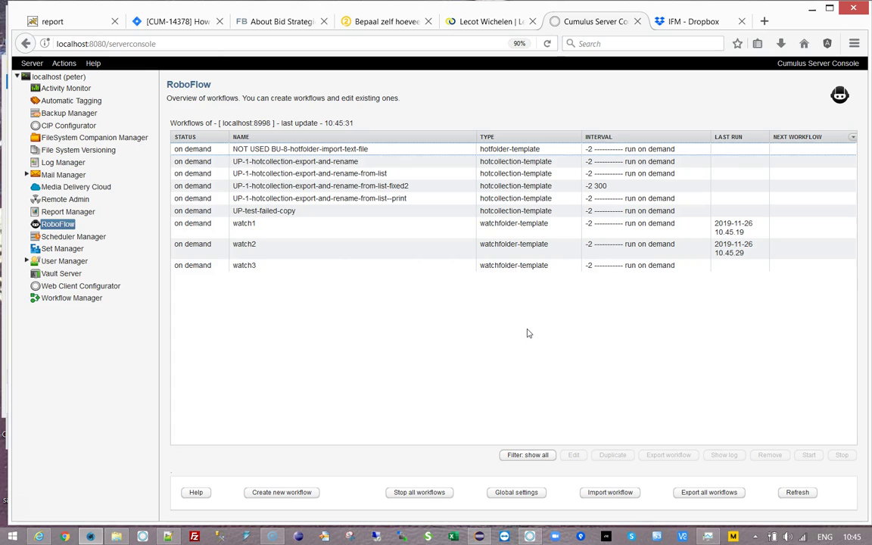
{"action": "left_click", "coordinate": [239, 266]}
{"action": "left_click", "coordinate": [809, 455]}
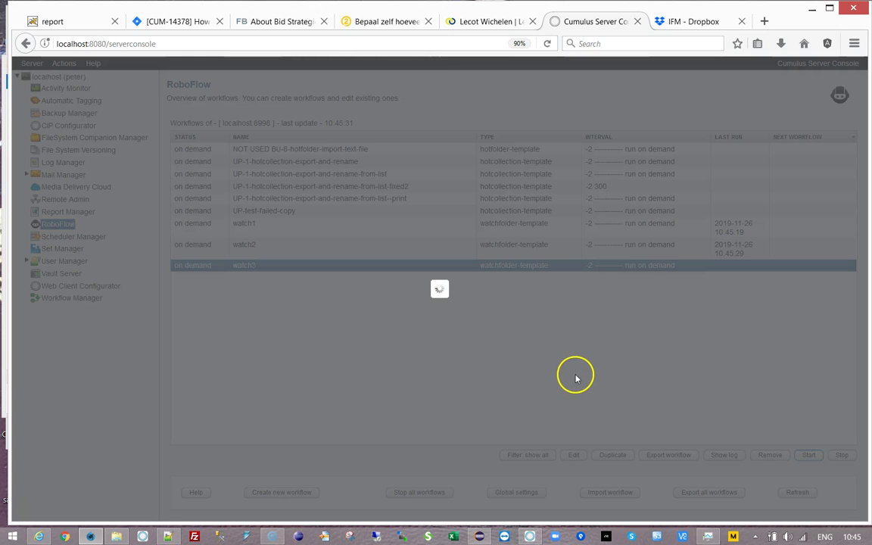
Switch to the Cumulus client and examine all imported records in the watchfolder catalog and their file types
{"action": "left_click", "coordinate": [529, 536]}
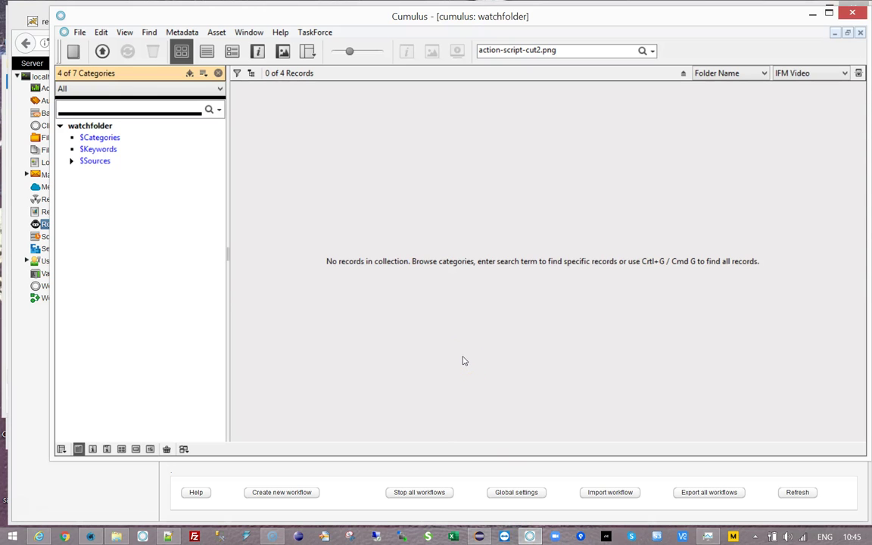
{"action": "left_click", "coordinate": [81, 127]}
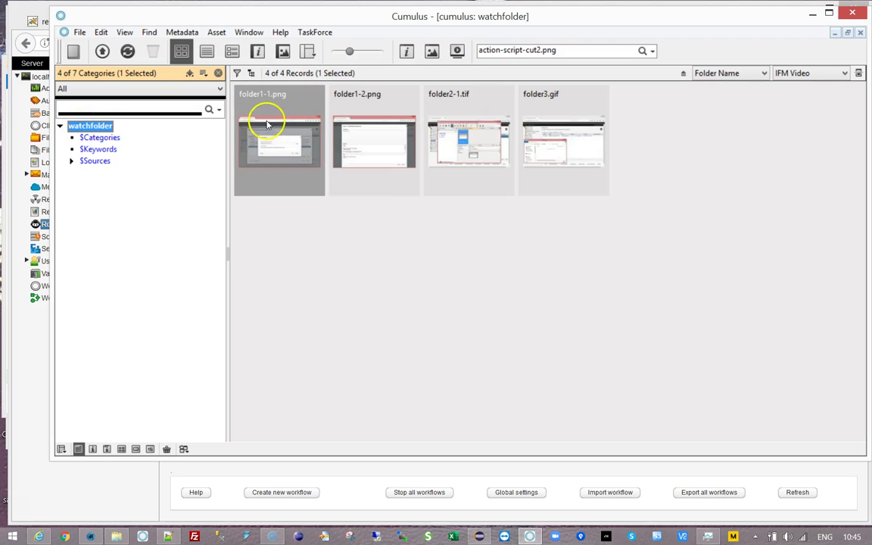
{"action": "left_click", "coordinate": [383, 144]}
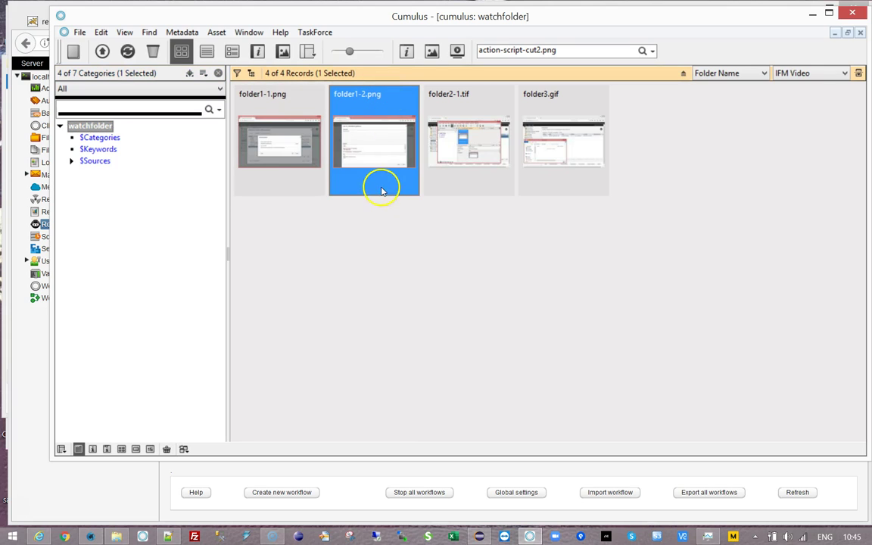
{"action": "left_click", "coordinate": [469, 122]}
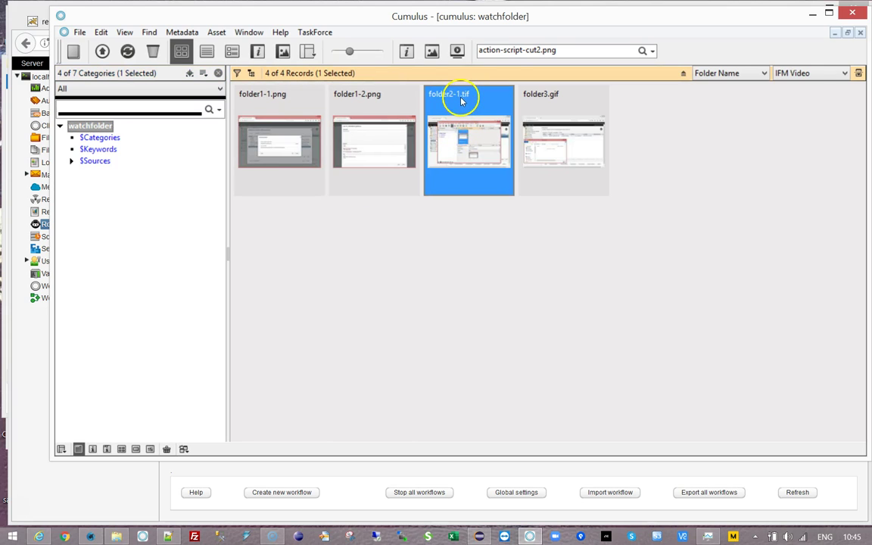
{"action": "left_click", "coordinate": [465, 103]}
{"action": "left_click", "coordinate": [449, 94]}
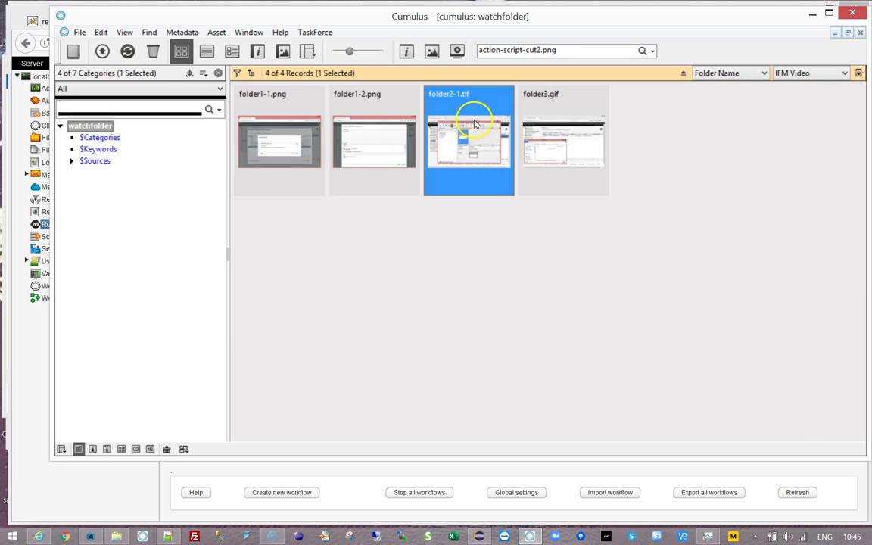
{"action": "left_click", "coordinate": [539, 94]}
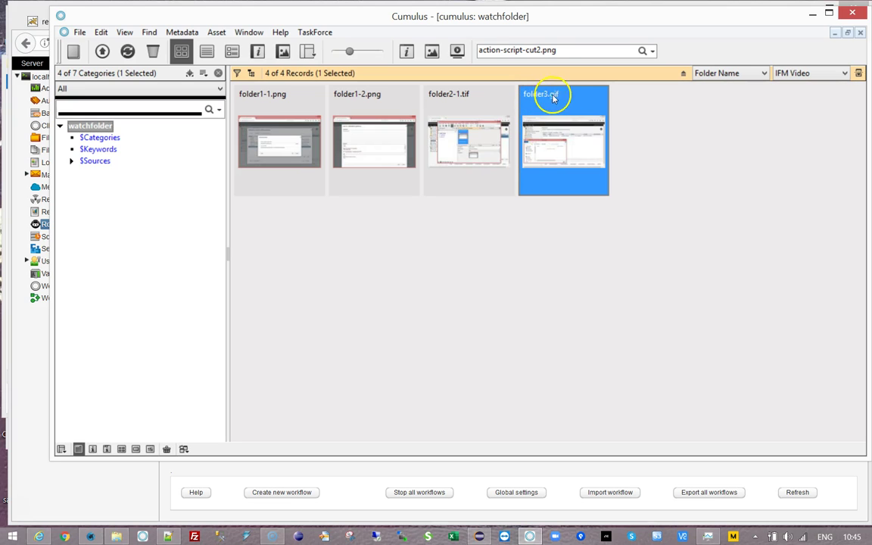
Expand $Sources and examine the records in the folder3, folder2 and folder1 categories
{"action": "left_click", "coordinate": [71, 161]}
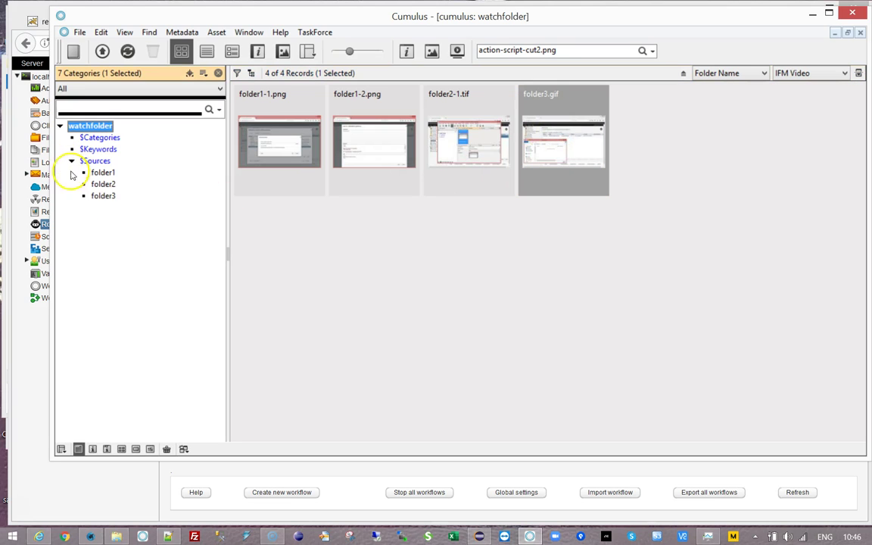
{"action": "left_click", "coordinate": [107, 198]}
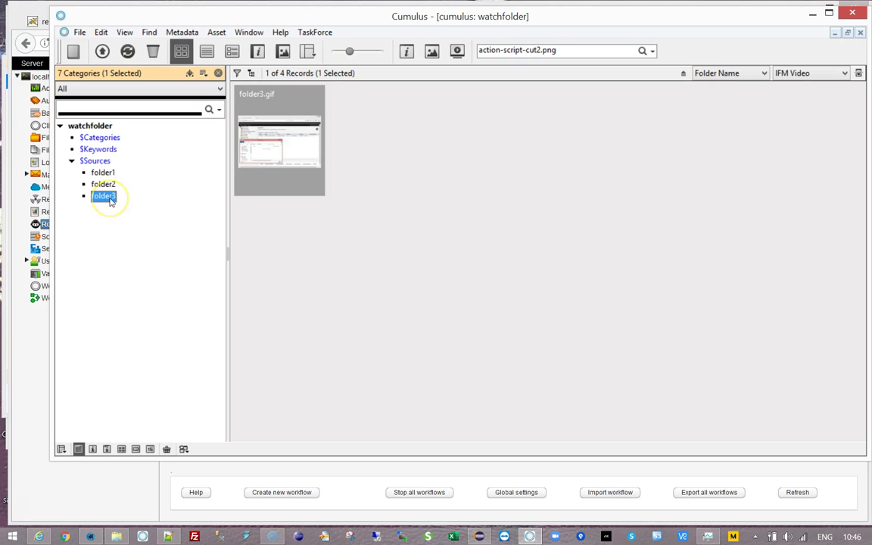
{"action": "left_click", "coordinate": [104, 186]}
{"action": "left_click", "coordinate": [103, 173]}
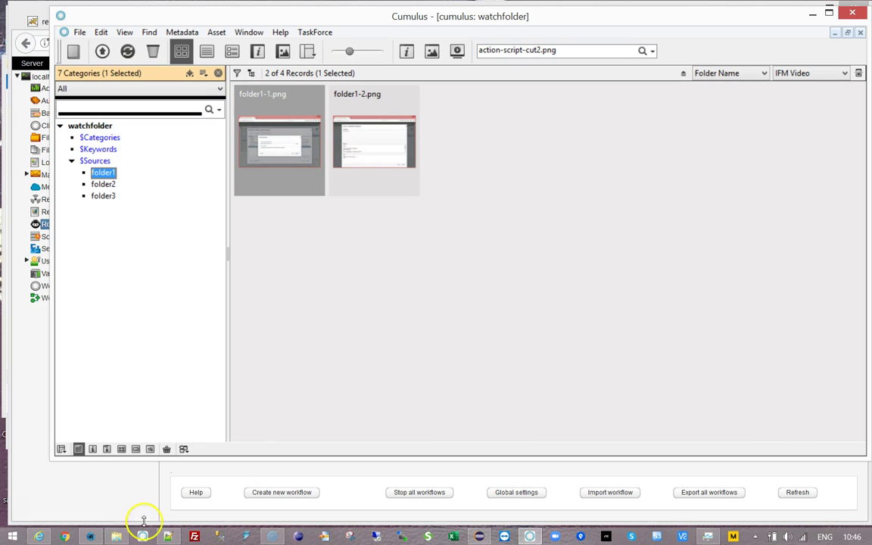
Switch back to the Cumulus Server Console and review the watch1, watch2 and watch3 entries in the workflow overview
{"action": "left_click", "coordinate": [238, 467]}
{"action": "left_click", "coordinate": [251, 225]}
{"action": "left_click", "coordinate": [254, 246]}
{"action": "left_click", "coordinate": [255, 266]}
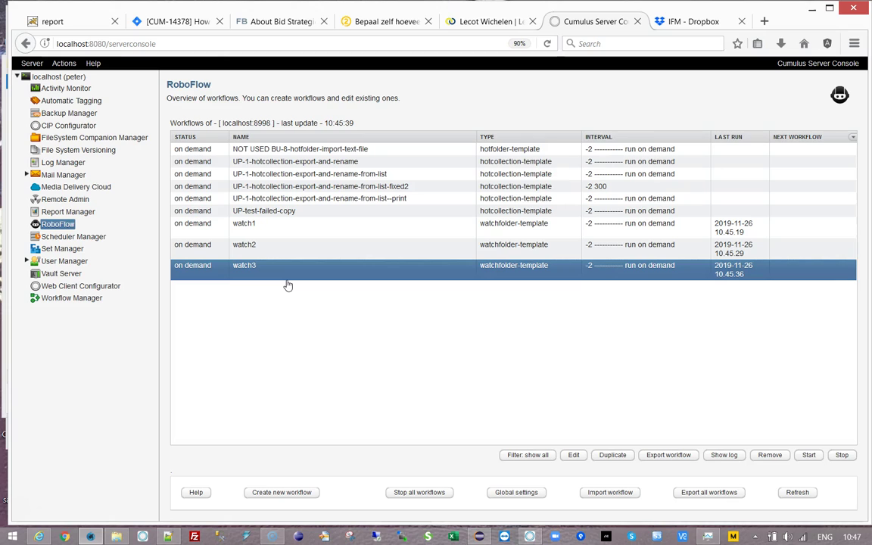
{"action": "left_click", "coordinate": [301, 297]}
{"action": "left_click", "coordinate": [246, 224]}
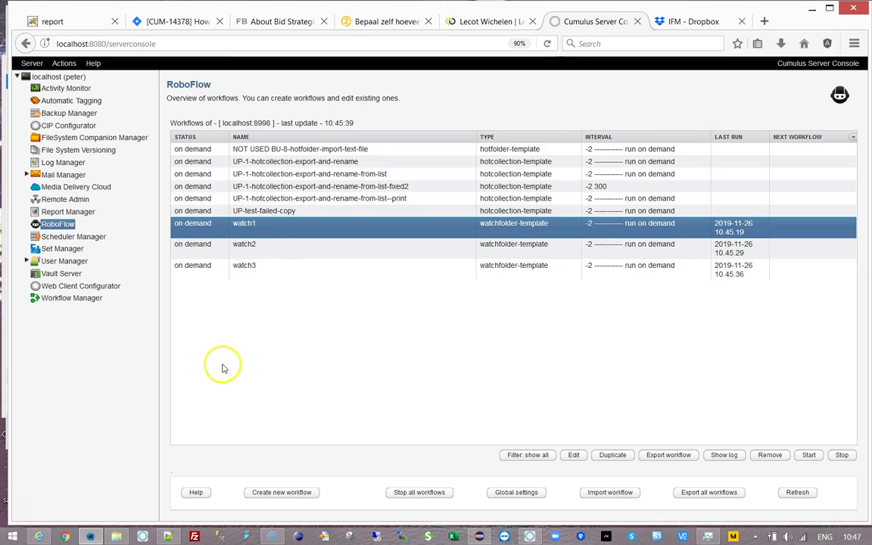